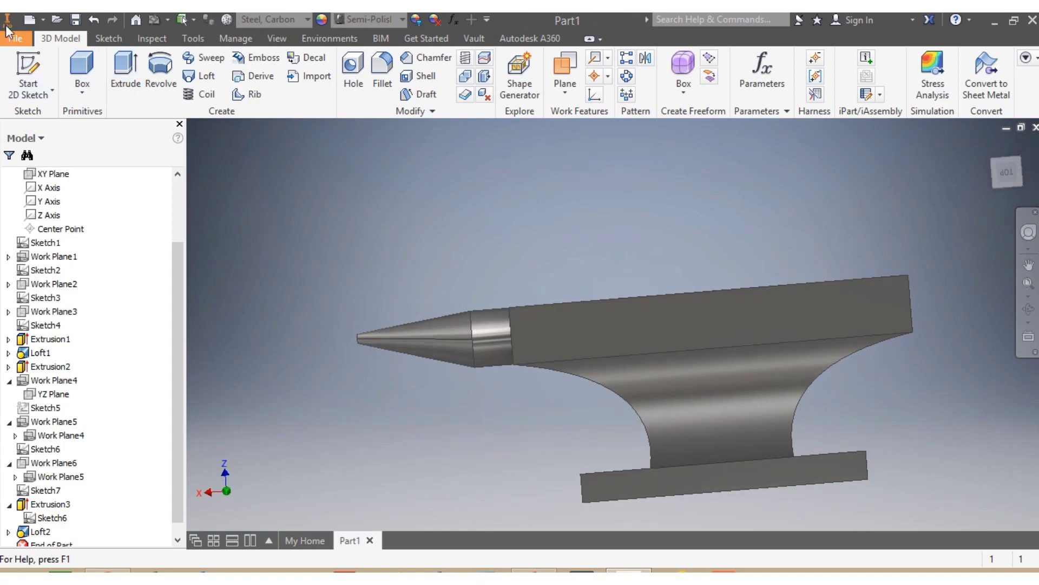
- Create a new part, Part2, from the metric Standard (mm).ipt template
left_click(31, 24)
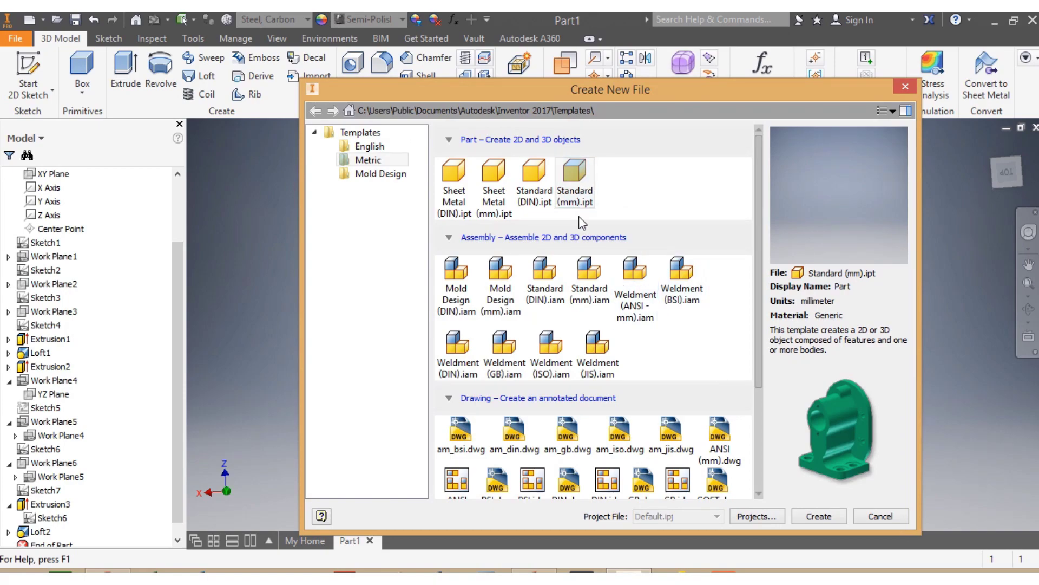
left_click(819, 516)
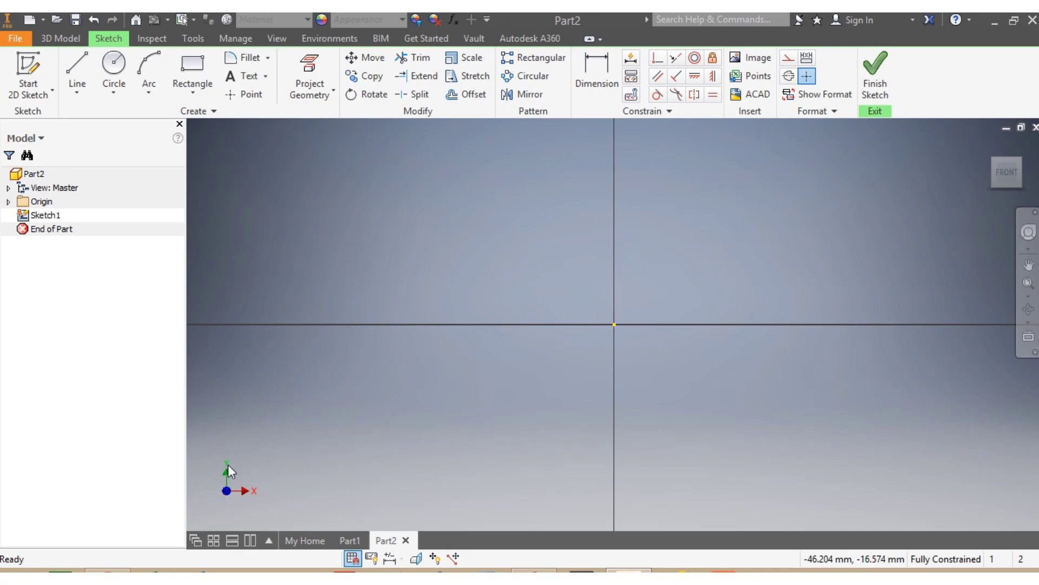
- Draw a two-corner rectangle around the sketch origin
left_click(192, 74)
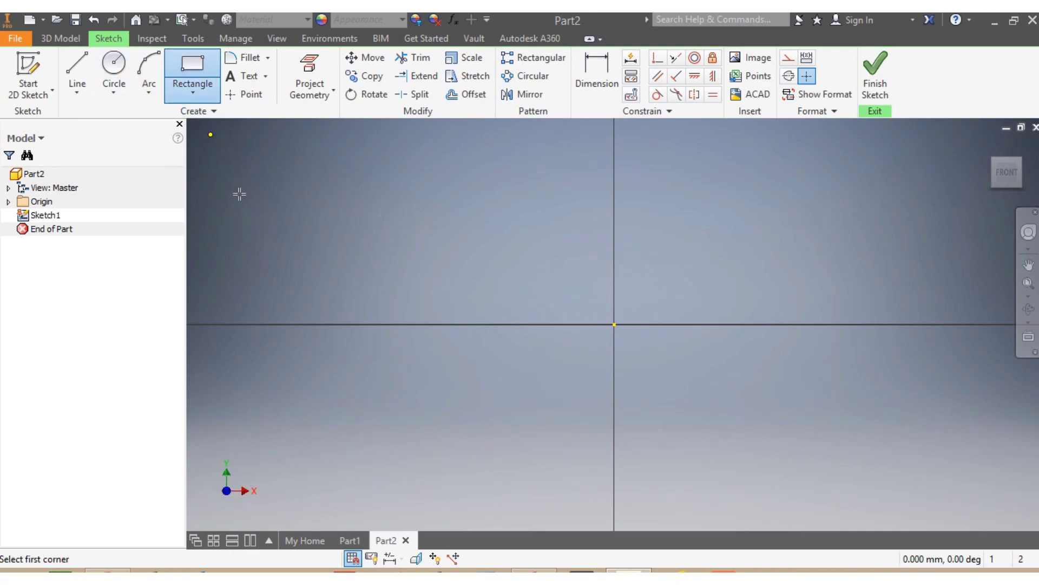
left_click(284, 201)
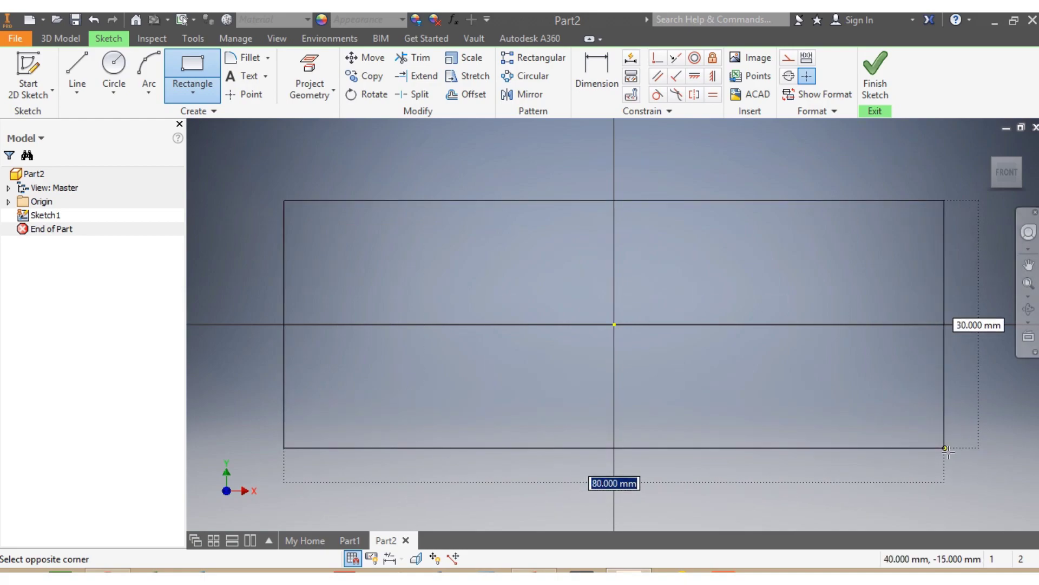
left_click(945, 448)
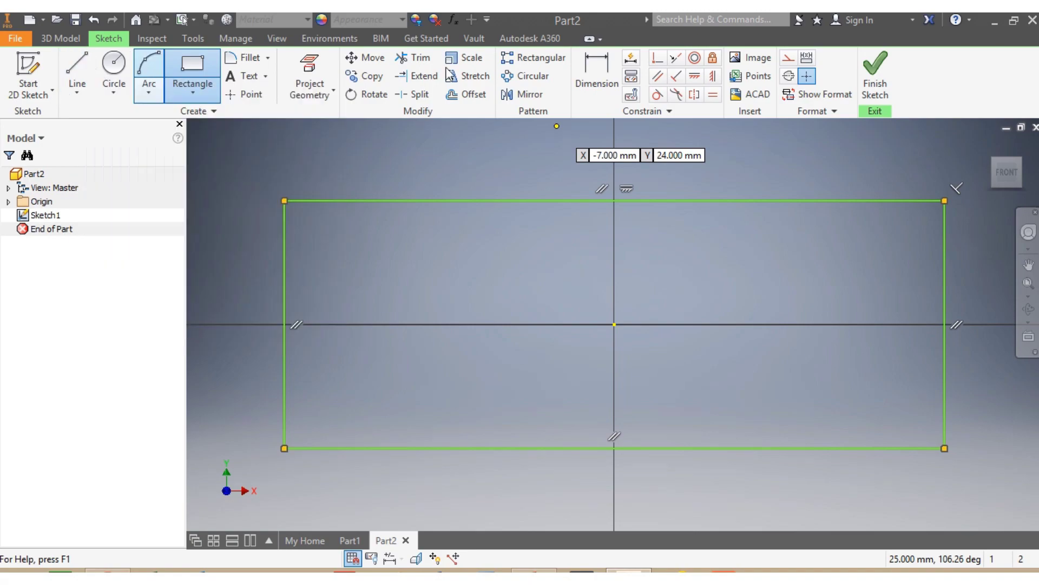
- Dimension the rectangle's width to 500
left_click(591, 79)
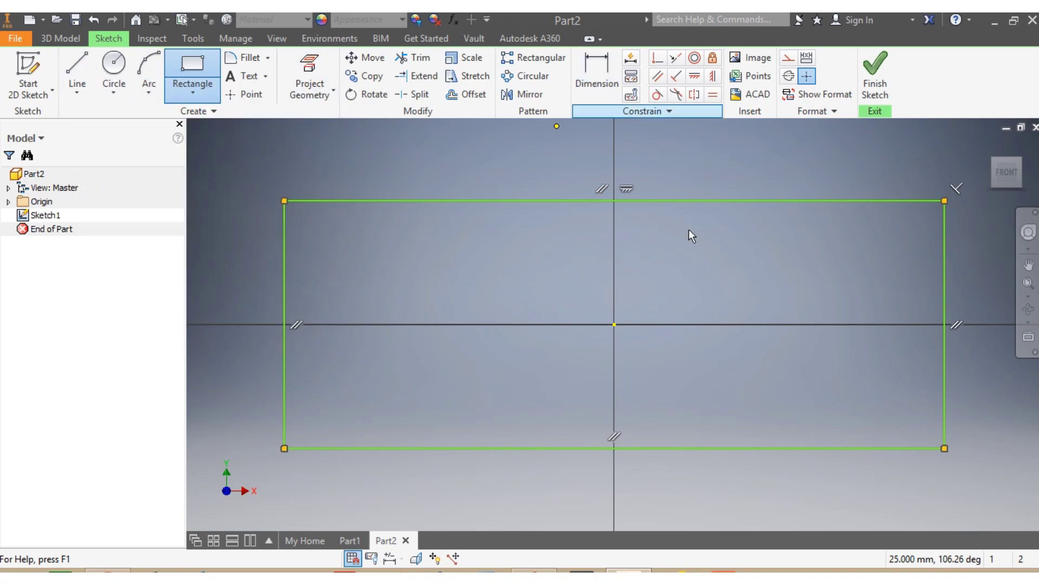
left_click(285, 236)
left_click(944, 262)
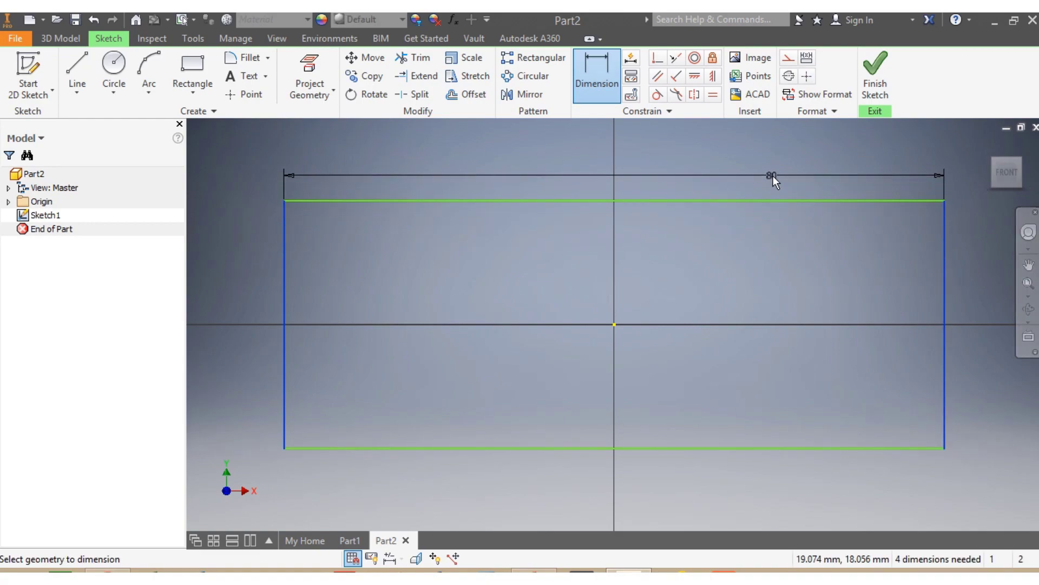
left_click(773, 177)
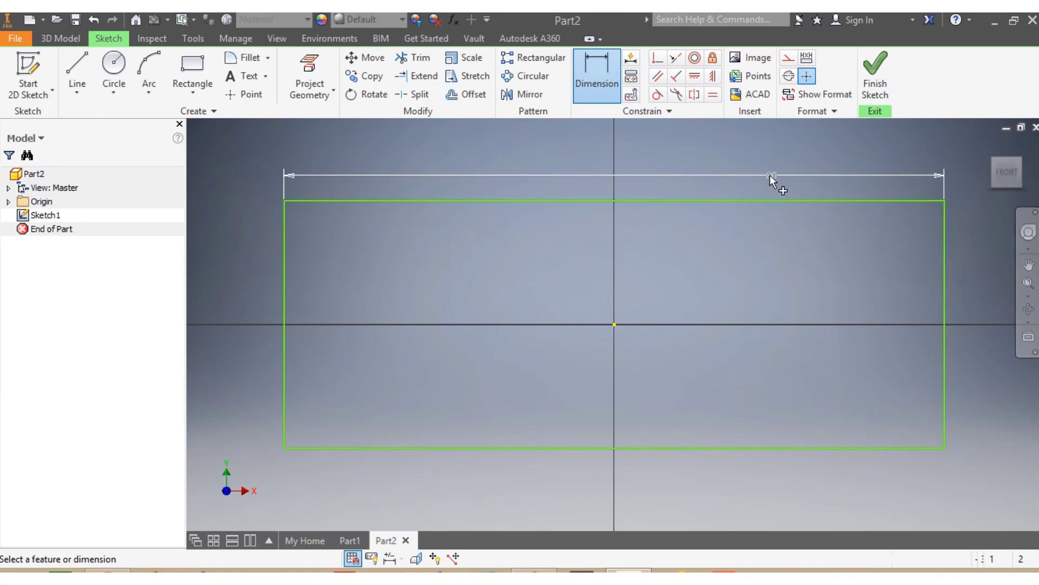
type("500")
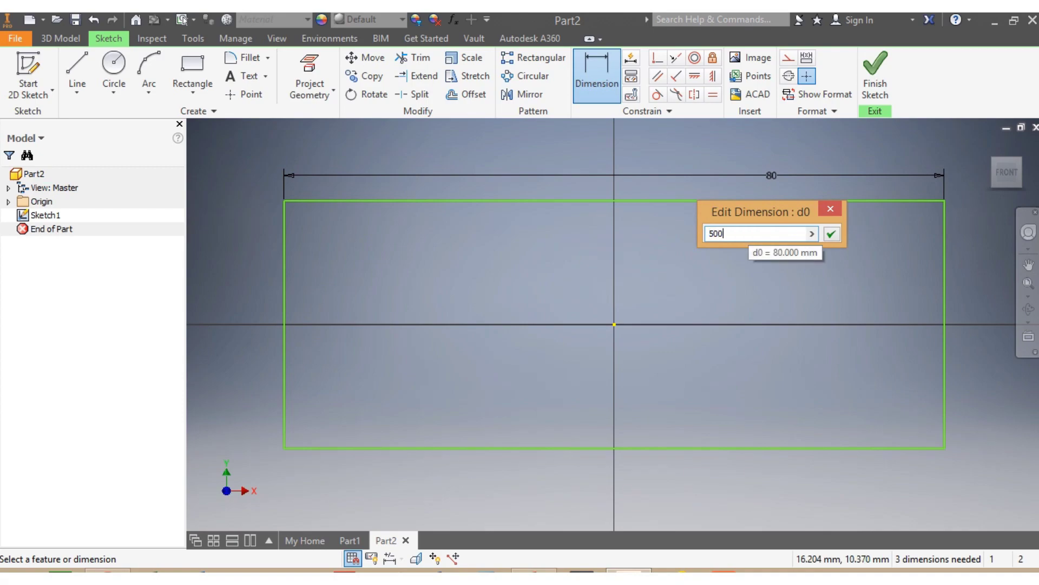
key("Return")
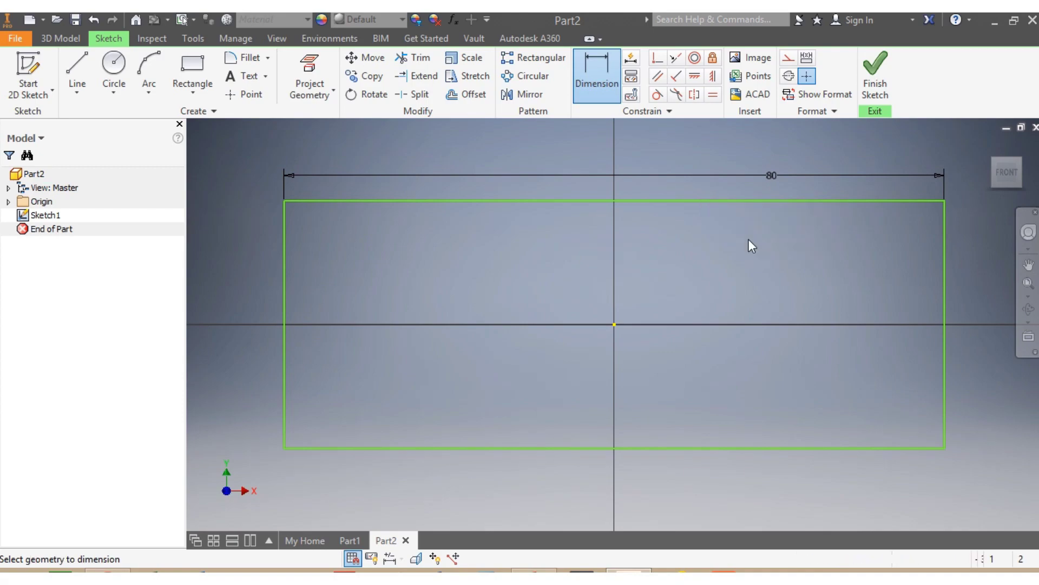
- Dimension the rectangle's height to 300
scroll(748, 239, "up", 8)
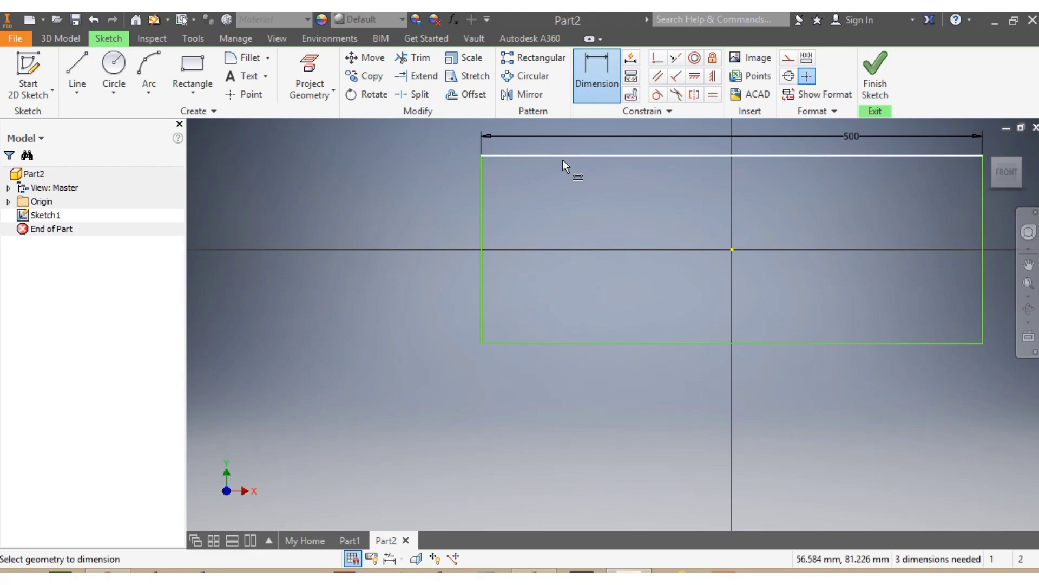
left_click(481, 196)
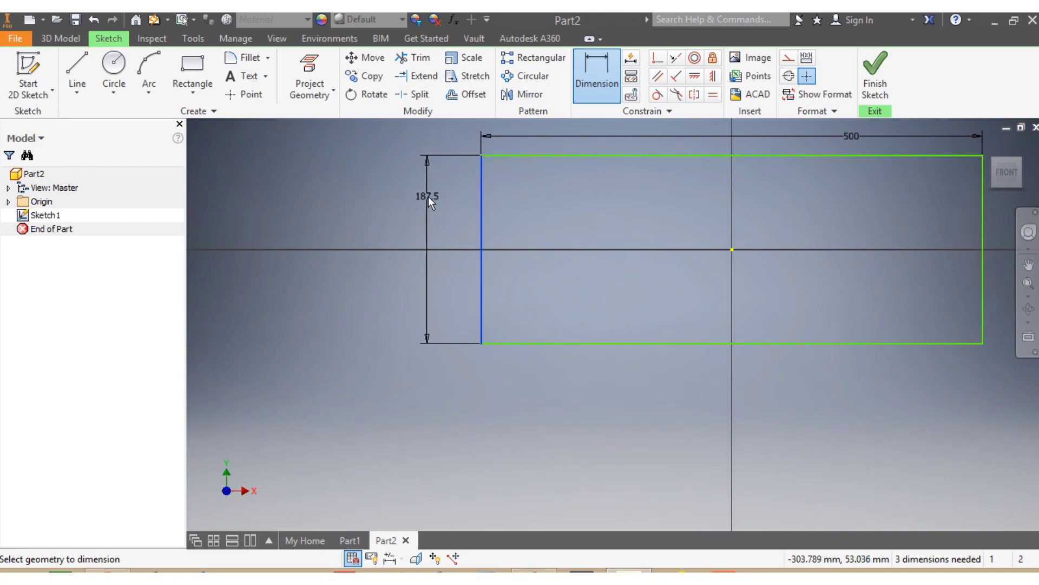
left_click(421, 200)
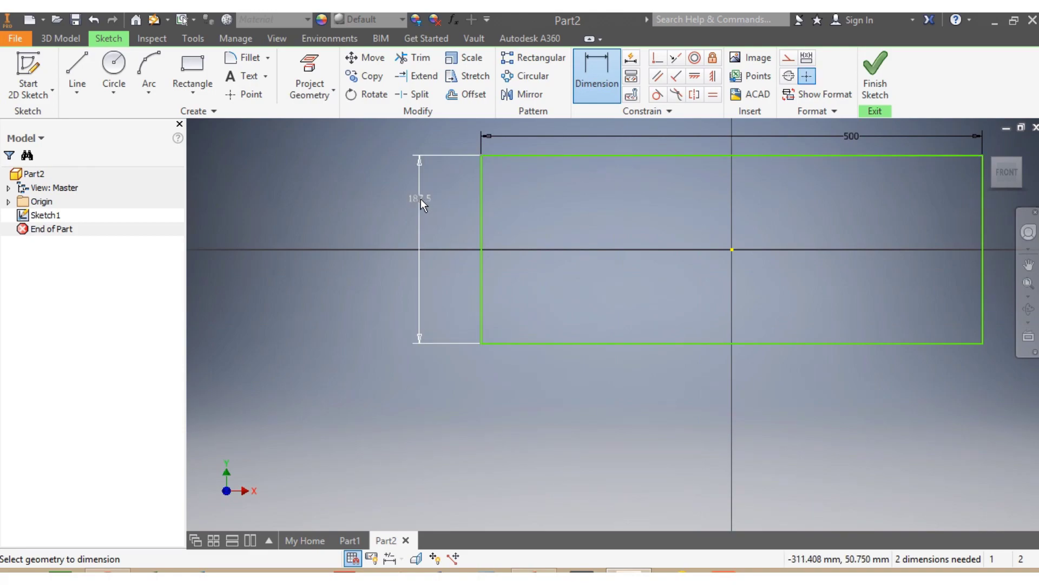
double_click(420, 199)
type("300")
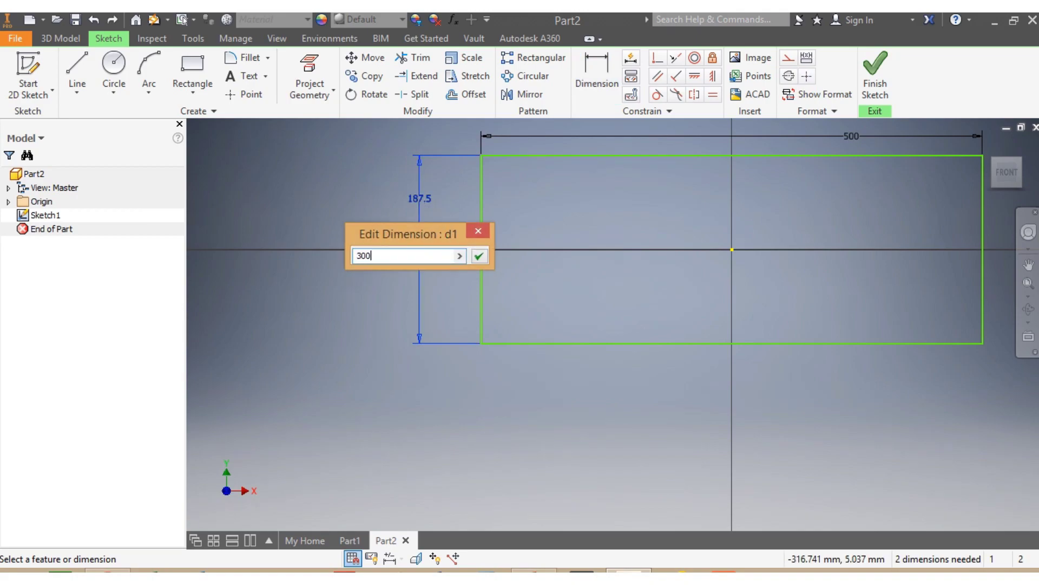
key("Return")
scroll(414, 245, "down", 5)
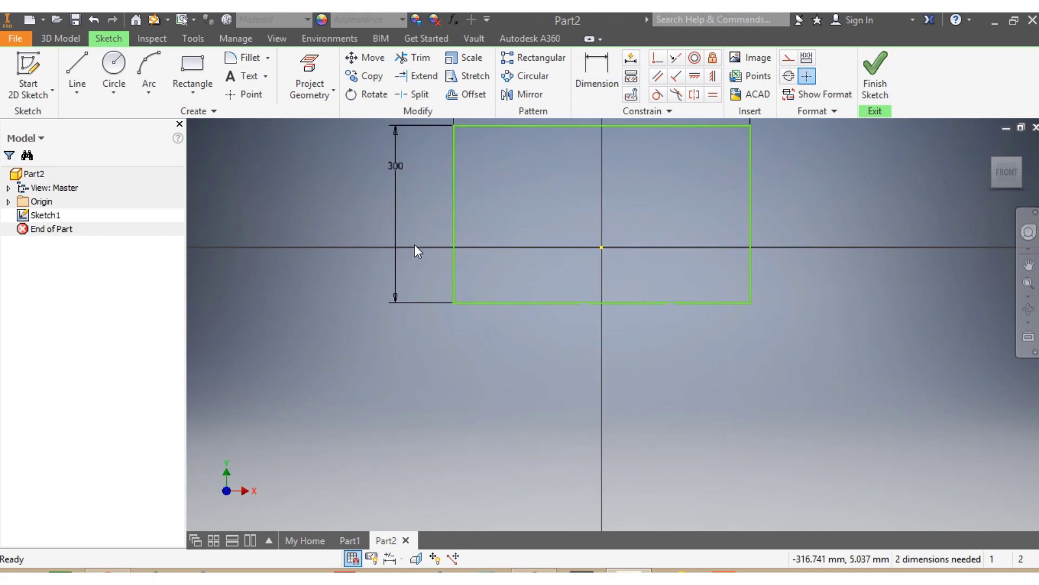
scroll(463, 245, "up", 4)
scroll(321, 164, "down", 4)
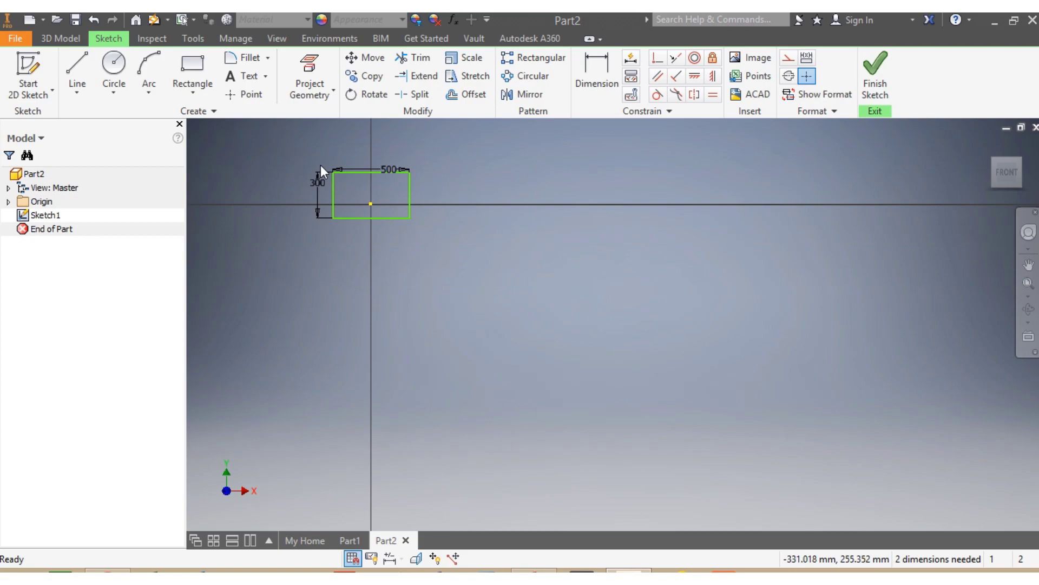
scroll(321, 165, "up", 5)
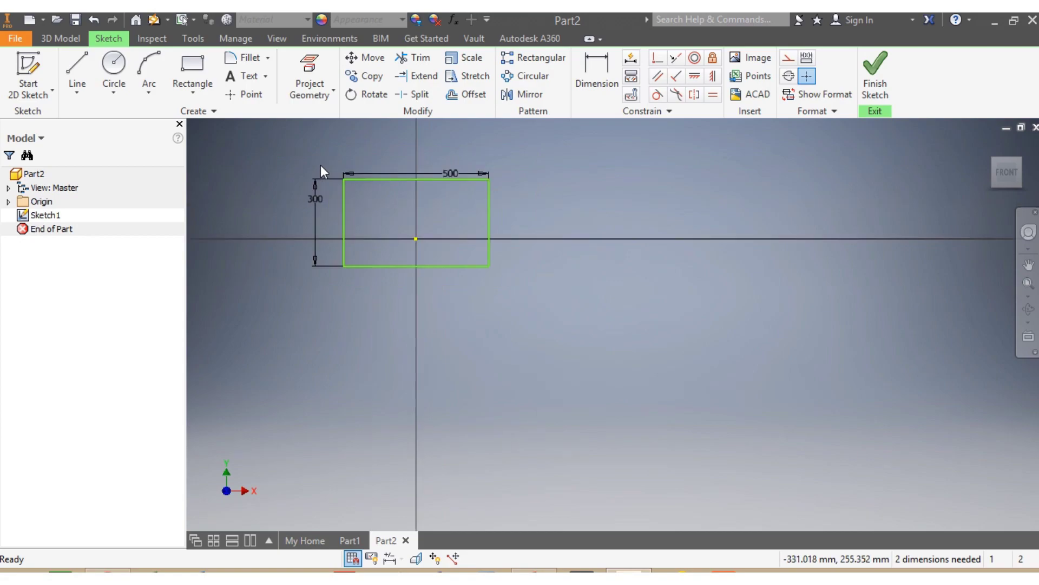
- Draw a vertical and a horizontal axis line across the rectangle
left_click(77, 76)
left_click(503, 130)
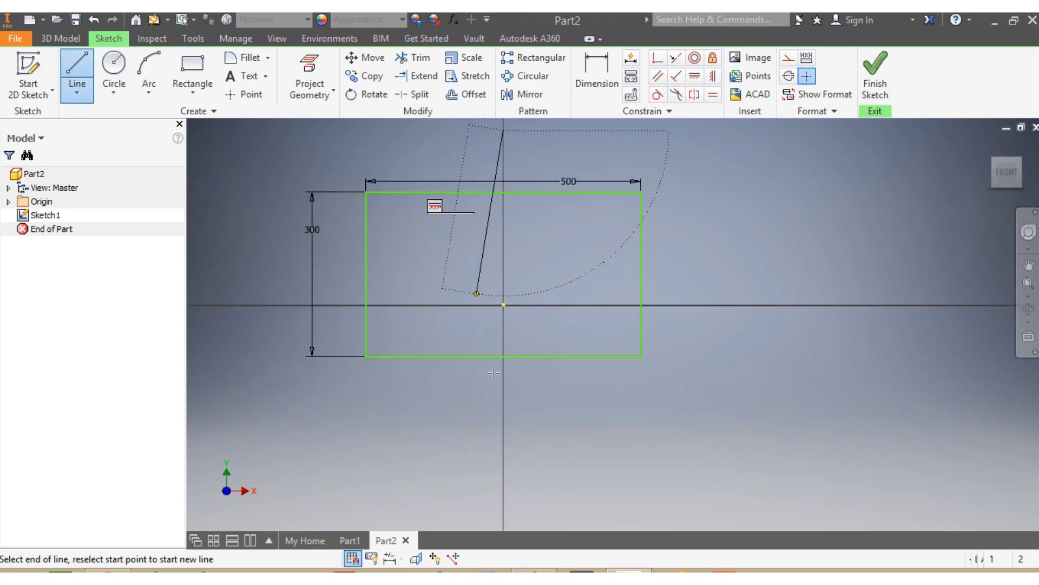
left_click(501, 433)
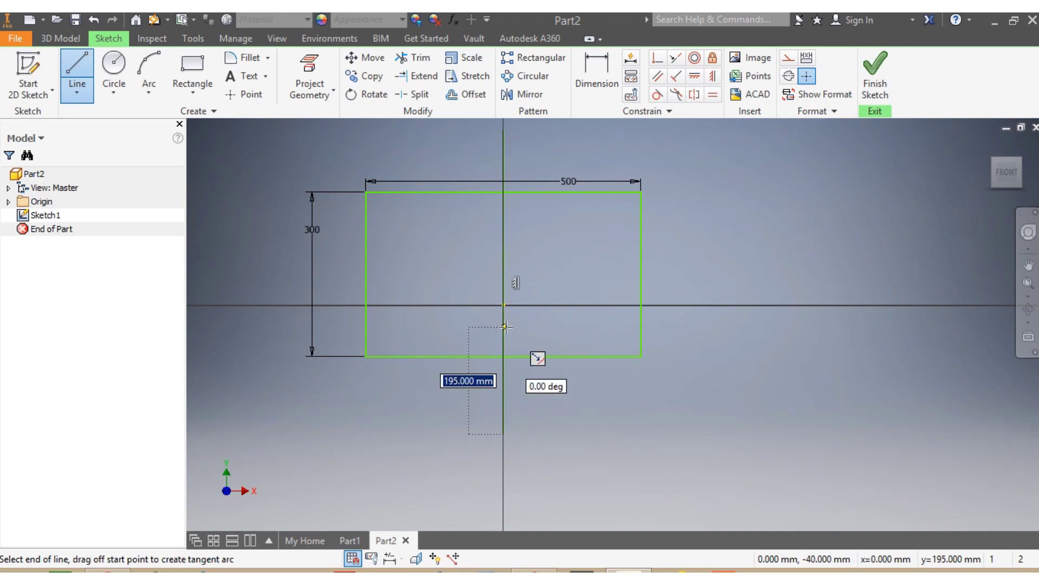
key("Escape")
key("l")
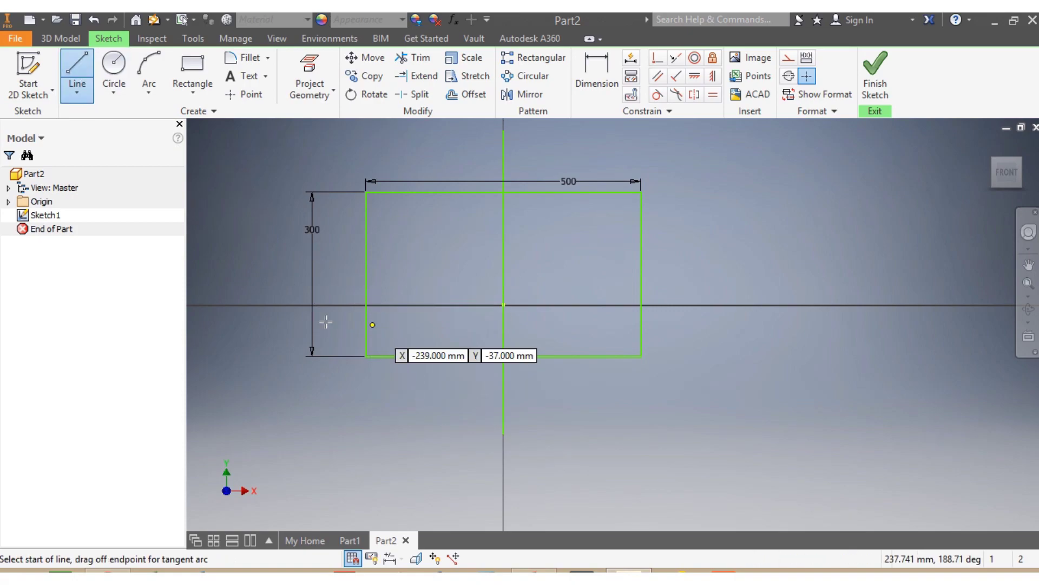
left_click(239, 304)
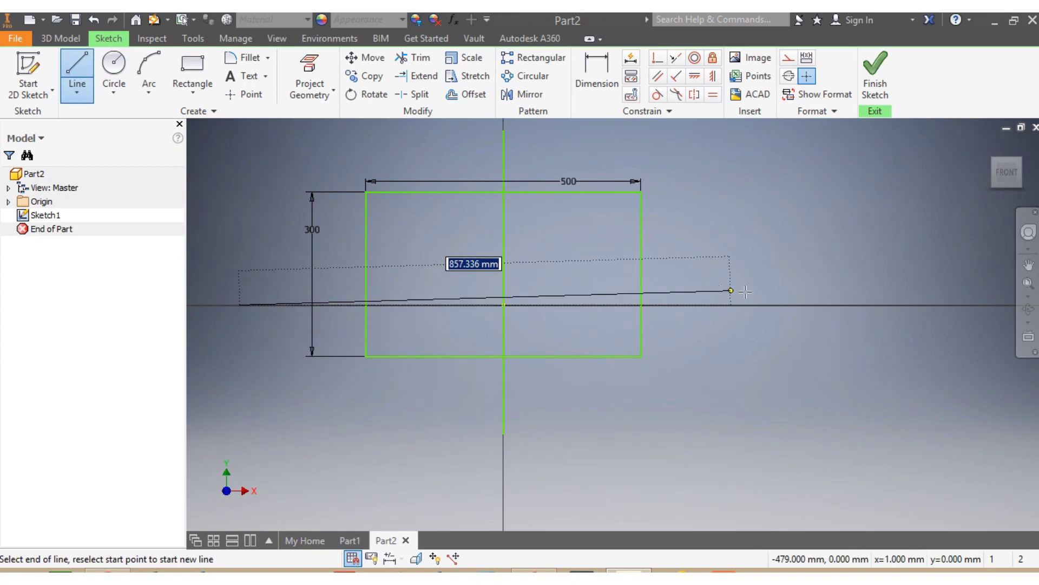
left_click(777, 304)
key("Escape")
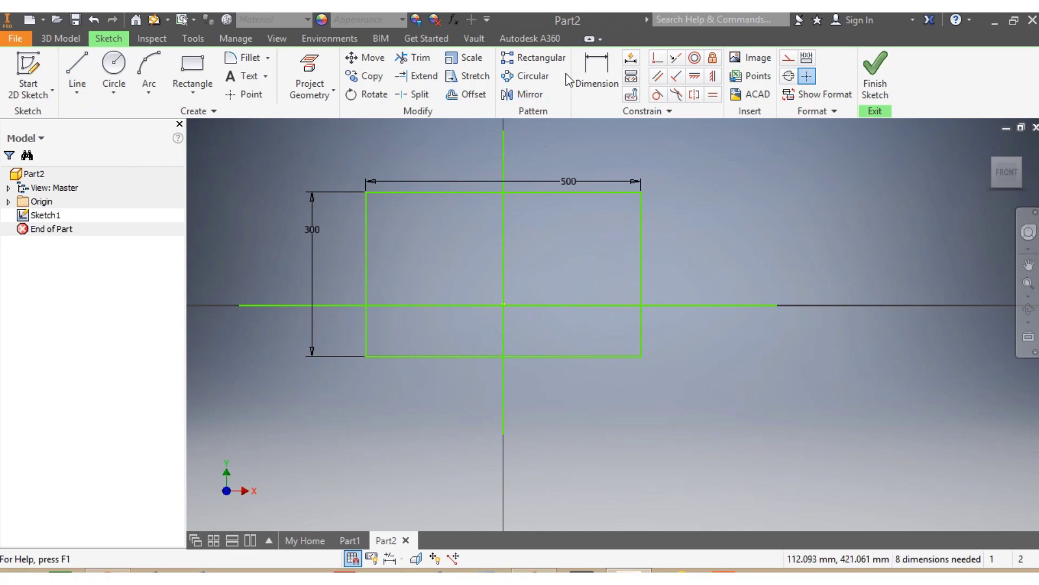
- Dimension the axis lines 150 below the top edge and 250 from the left edge
left_click(595, 81)
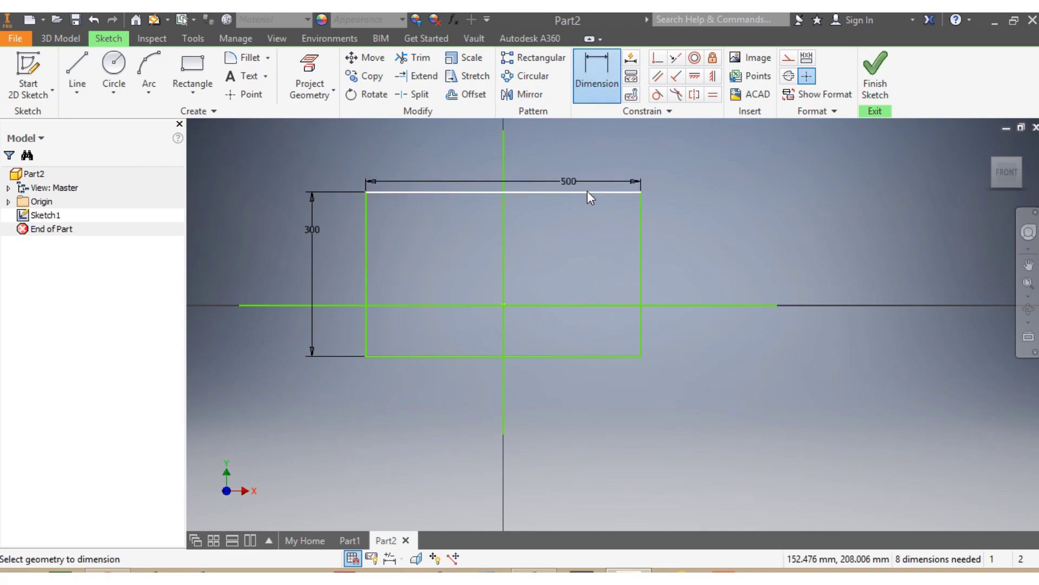
left_click(587, 191)
left_click(587, 305)
left_click(723, 255)
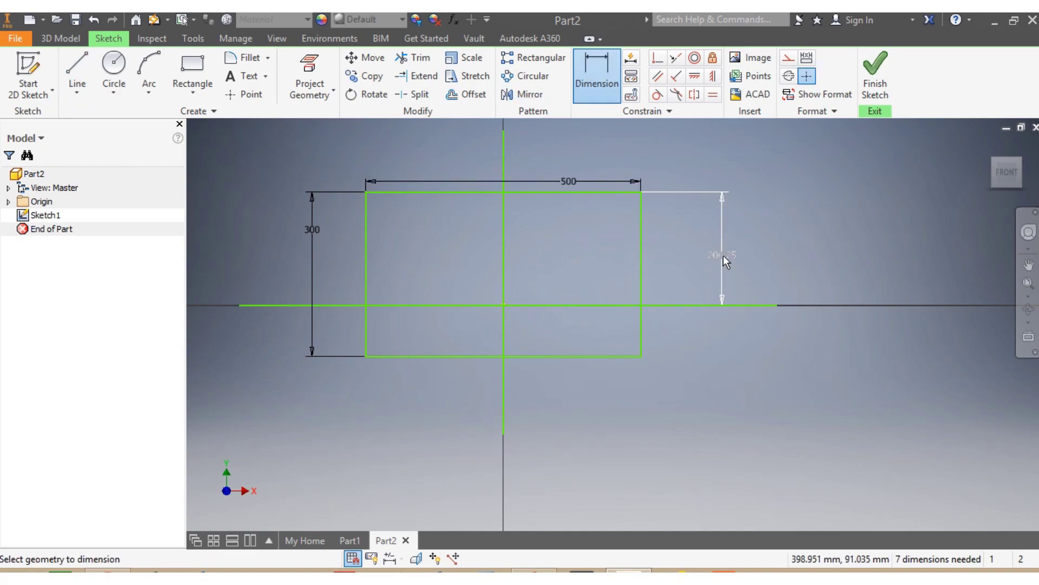
left_click(723, 255)
type("150")
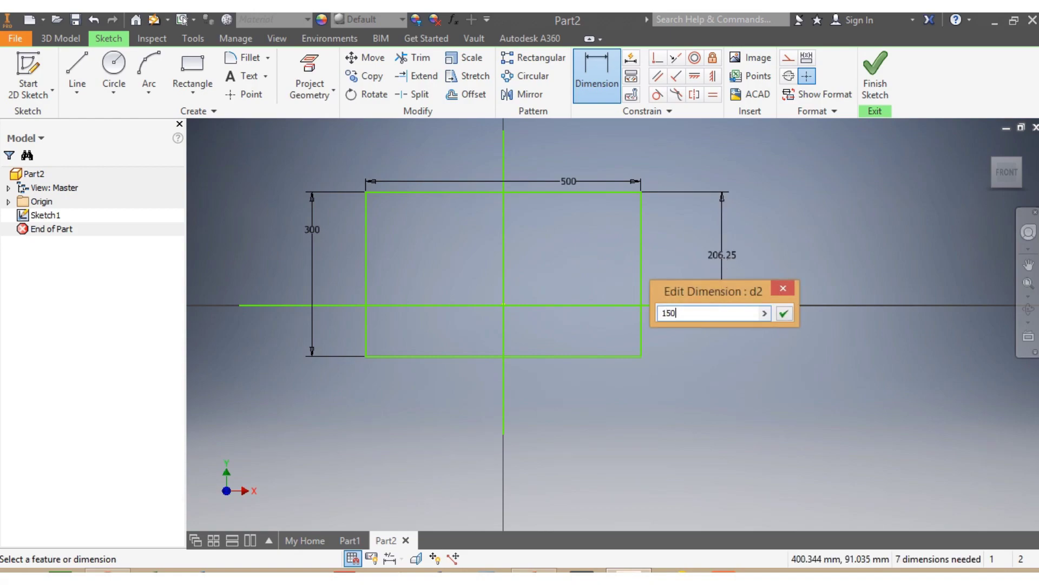
key("Return")
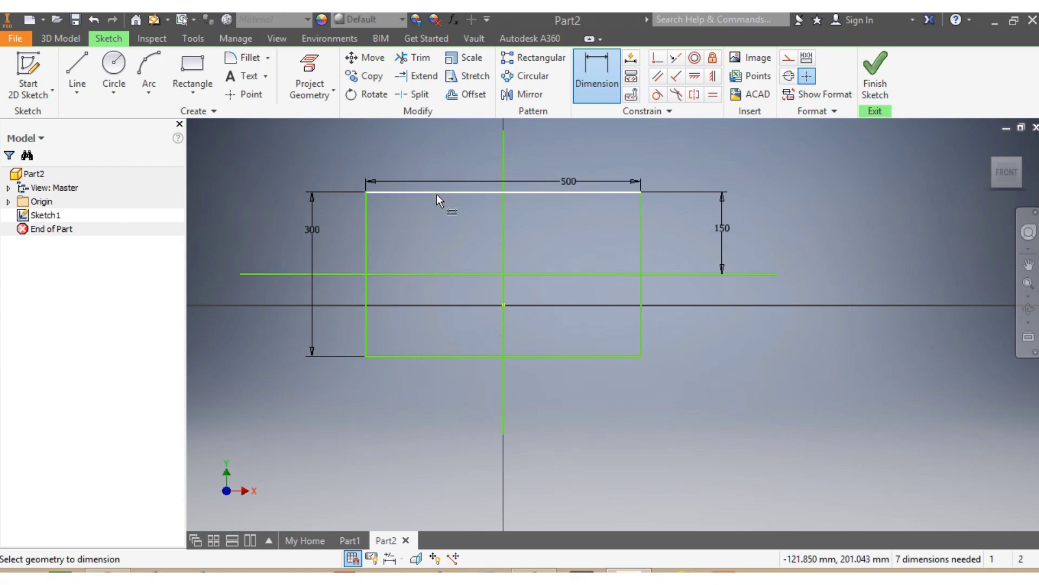
left_click(364, 235)
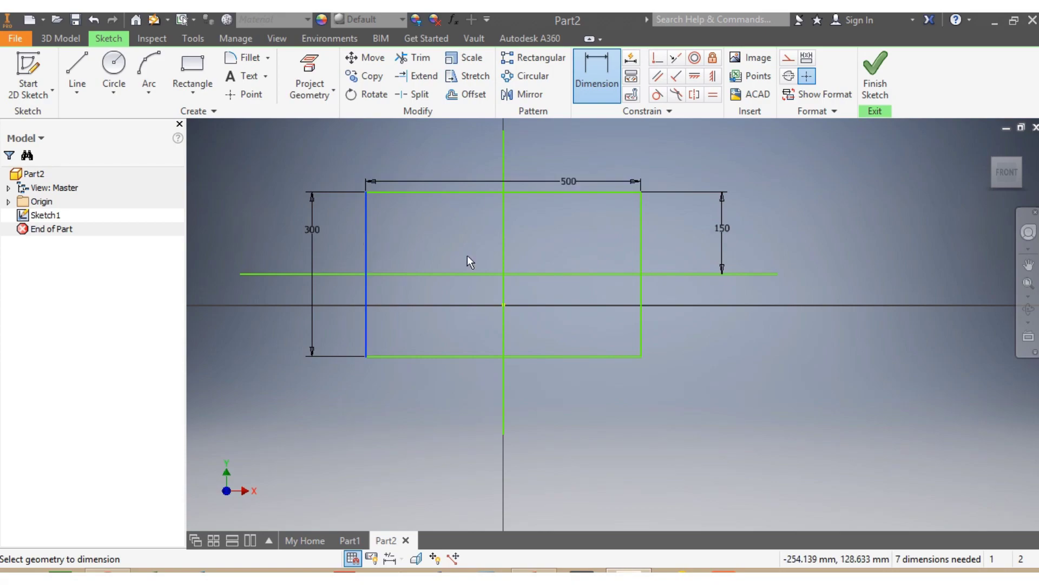
left_click(505, 246)
left_click(429, 401)
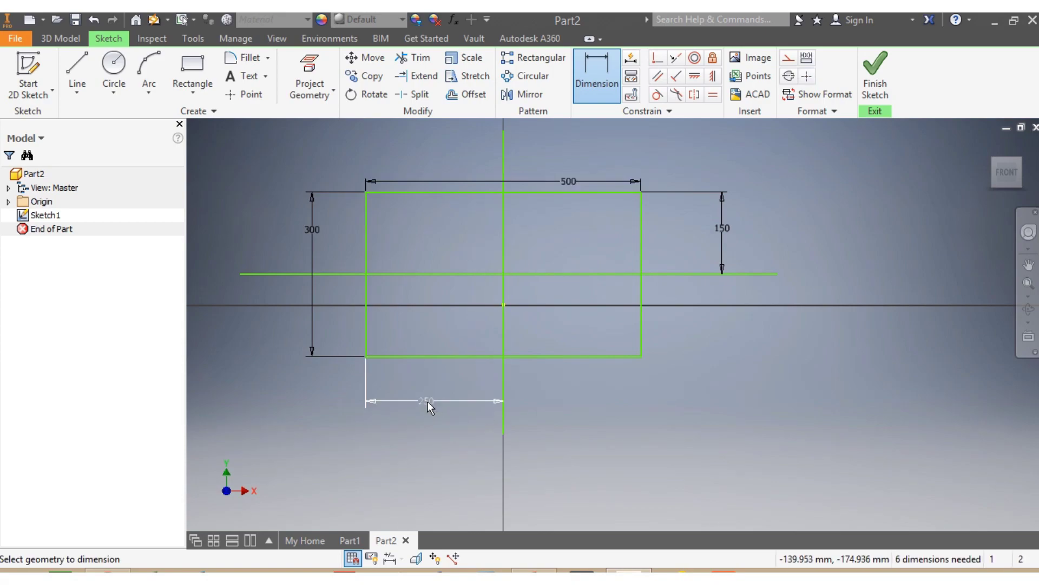
key("Escape")
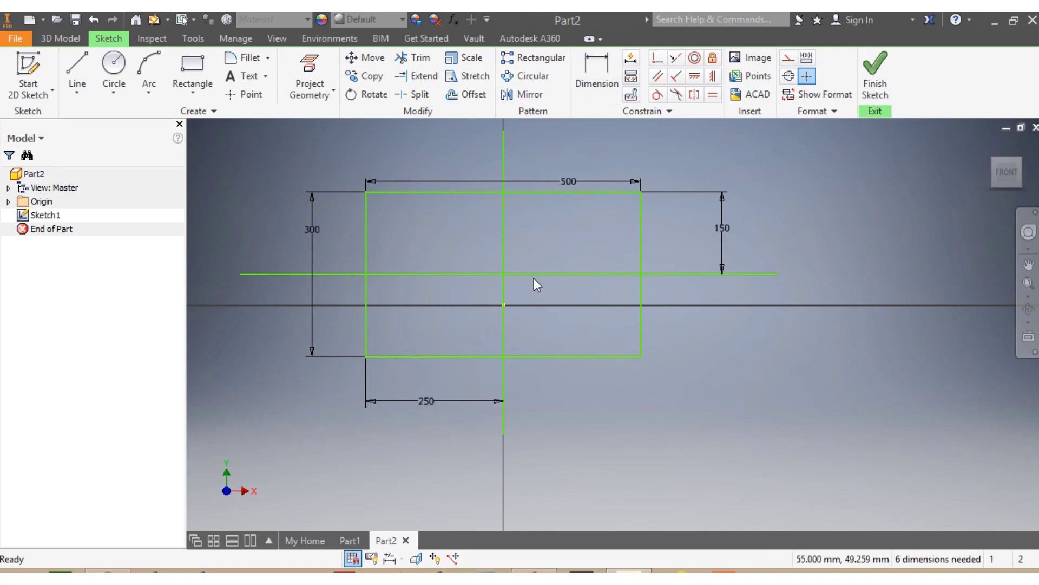
left_click_drag(534, 277, 534, 309)
scroll(509, 312, "down", 5)
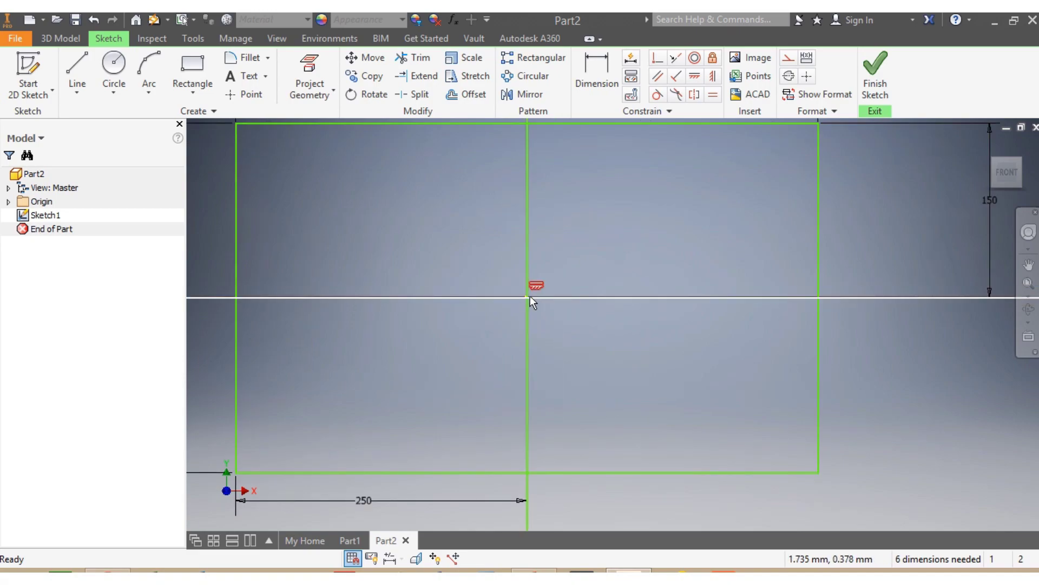
scroll(530, 296, "up", 8)
scroll(468, 300, "down", 4)
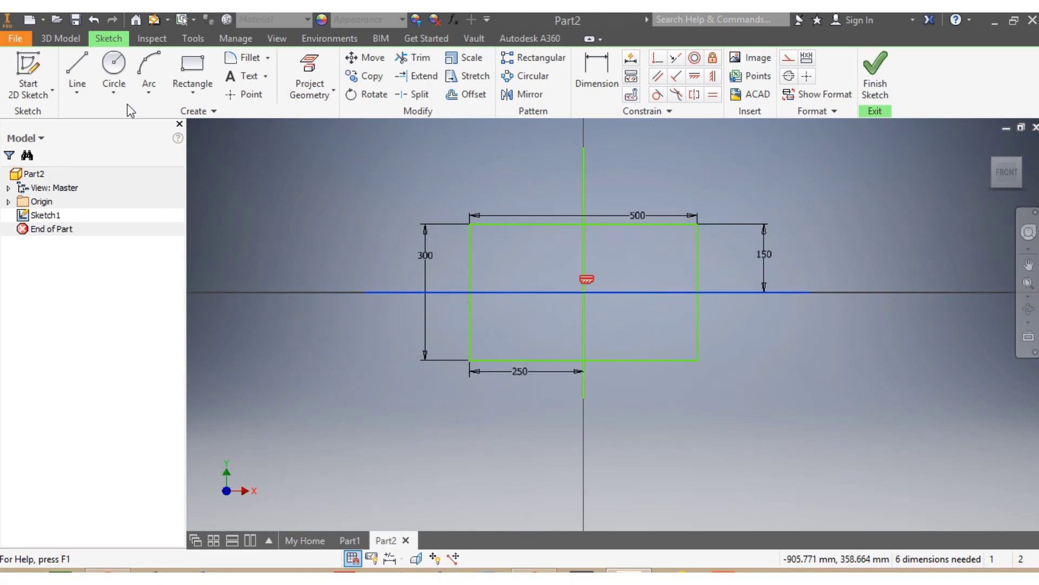
- Draw two horizontal lines across the rectangle on either side of the centre
left_click(77, 70)
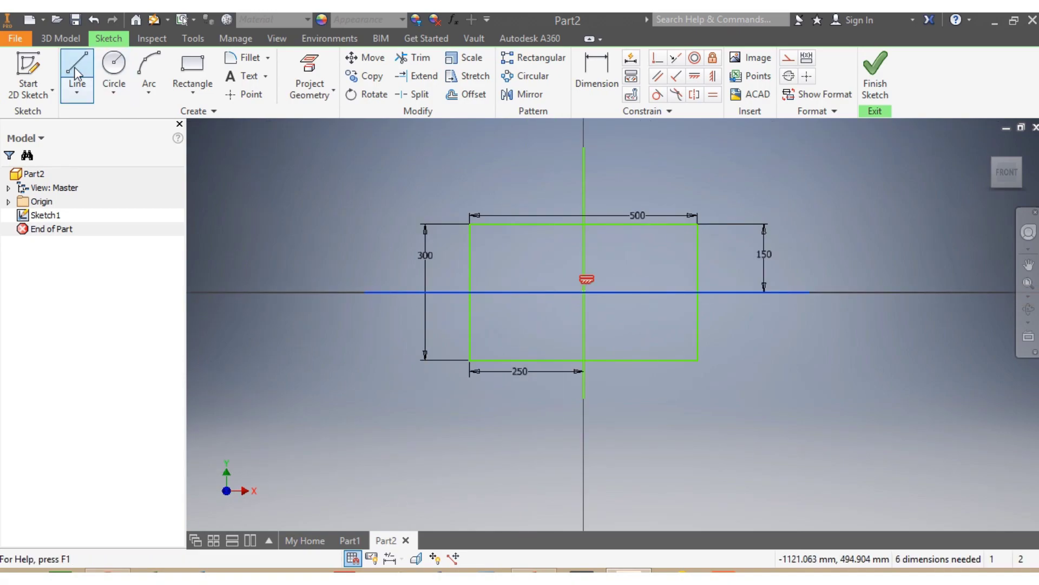
left_click(375, 272)
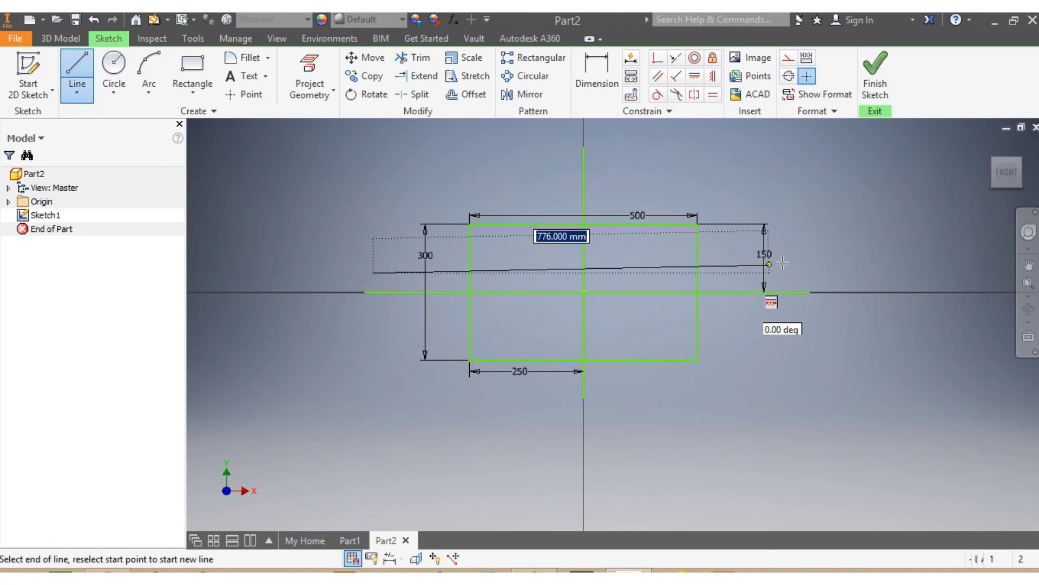
left_click(820, 274)
key("Escape")
key("l")
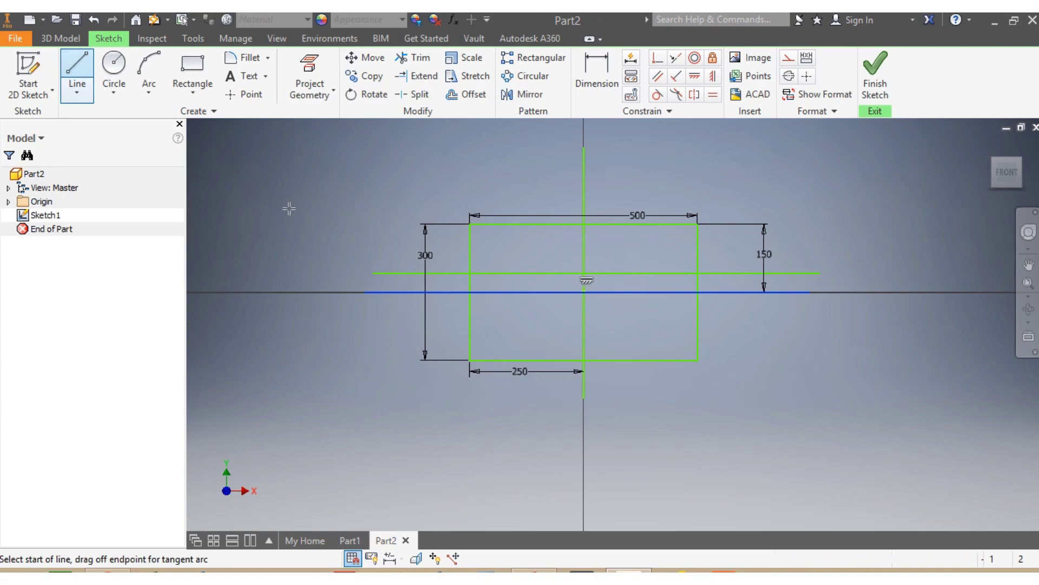
left_click(374, 313)
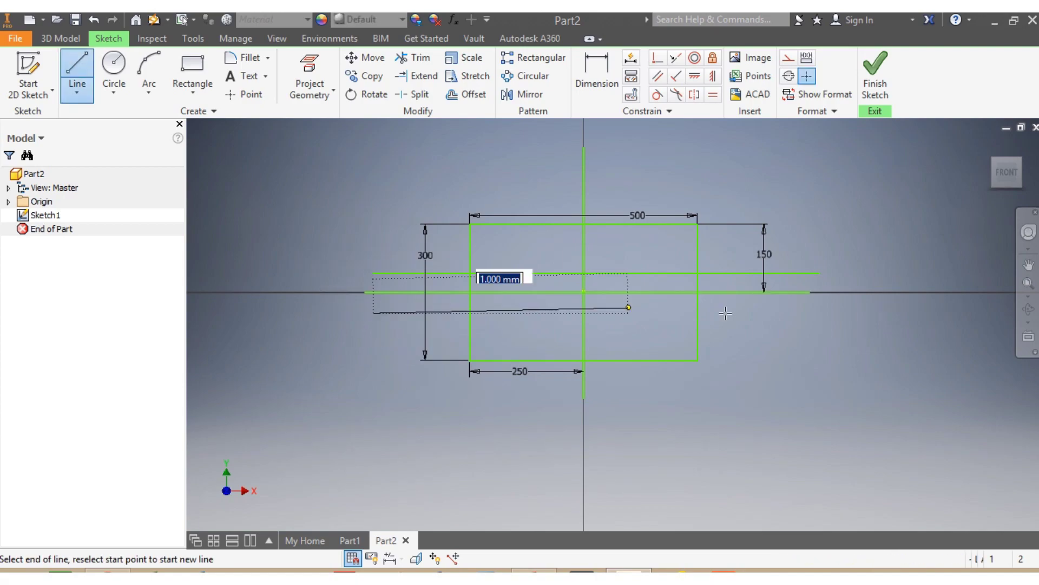
left_click(796, 313)
key("Escape")
left_click(789, 292)
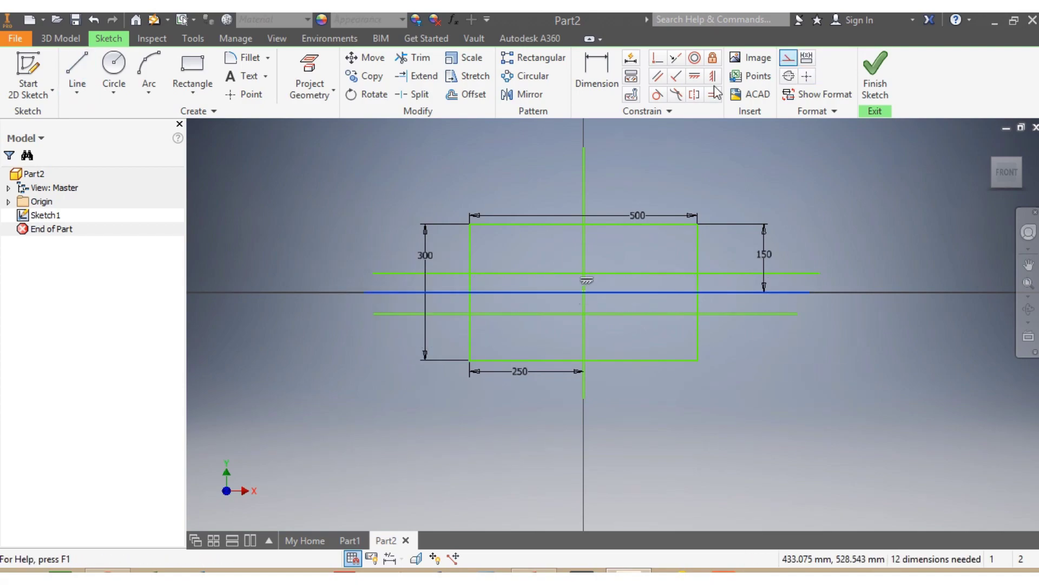
- Constrain both new lines parallel to the rectangle's bottom edge
left_click(658, 76)
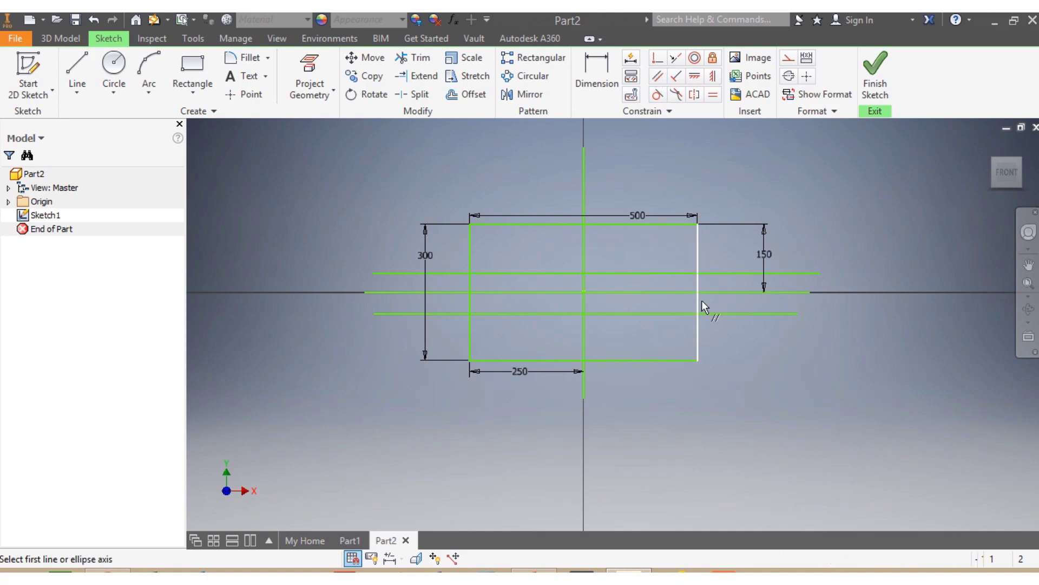
left_click(642, 314)
left_click(645, 361)
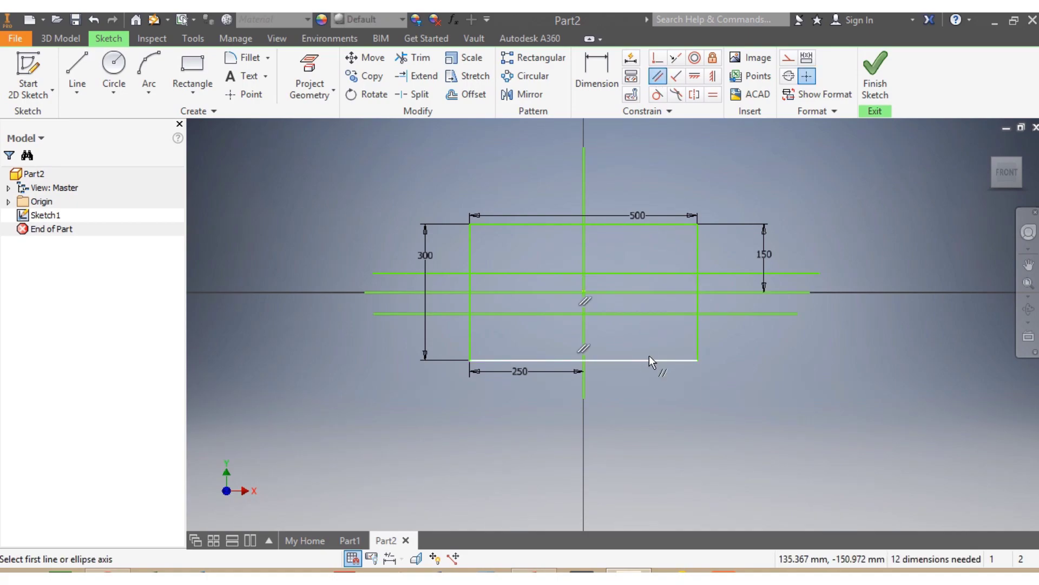
left_click(643, 274)
left_click(638, 315)
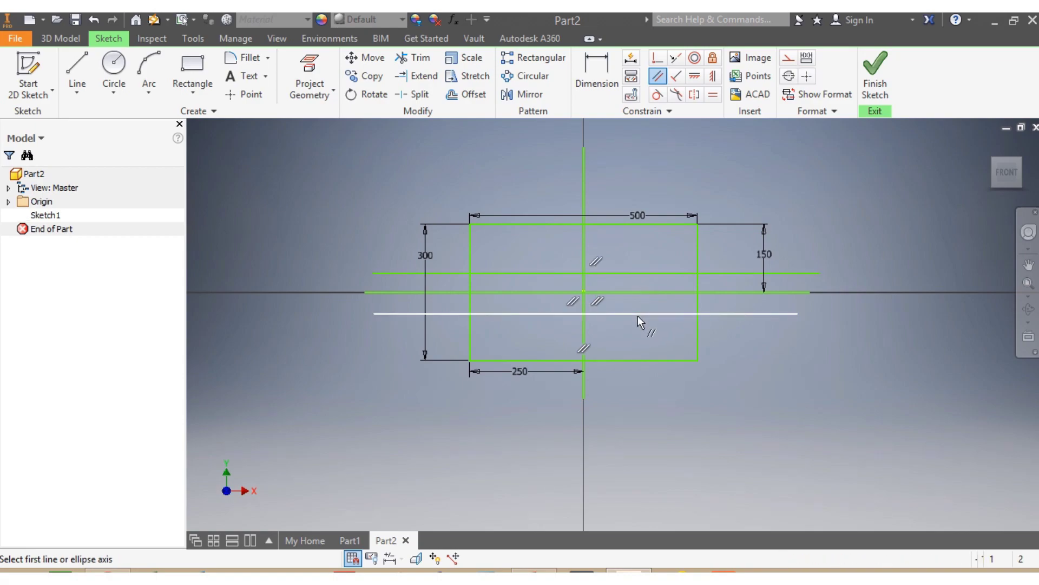
key("Escape")
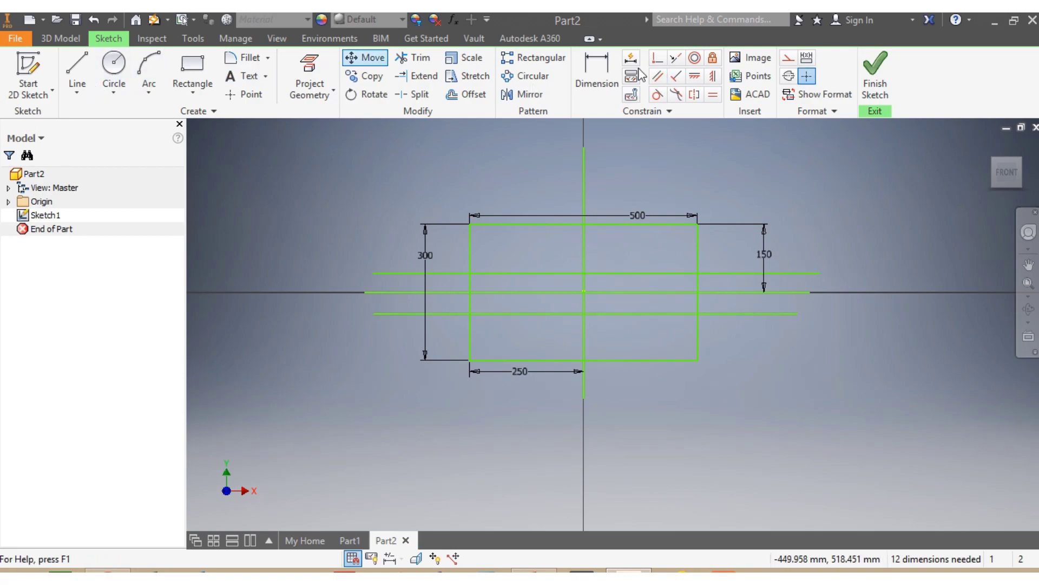
- Dimension the spacing between the two horizontal lines as 90
left_click(597, 74)
left_click(713, 274)
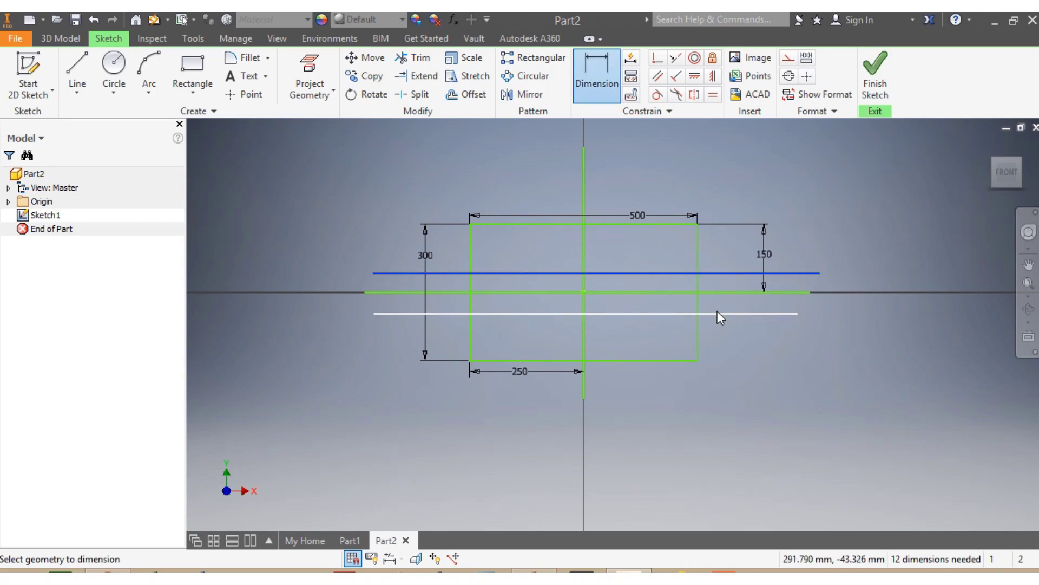
left_click(717, 312)
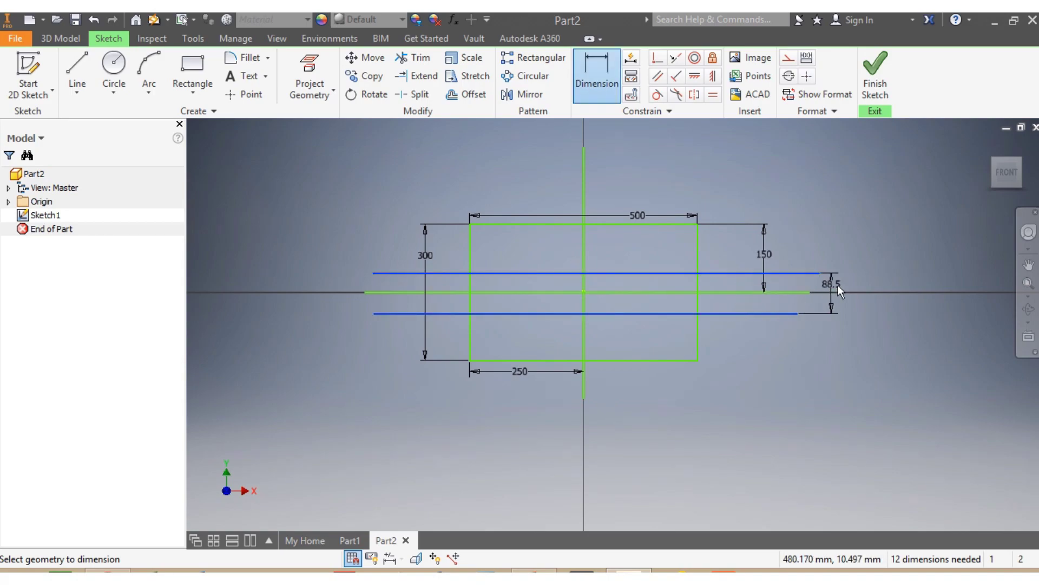
left_click(837, 290)
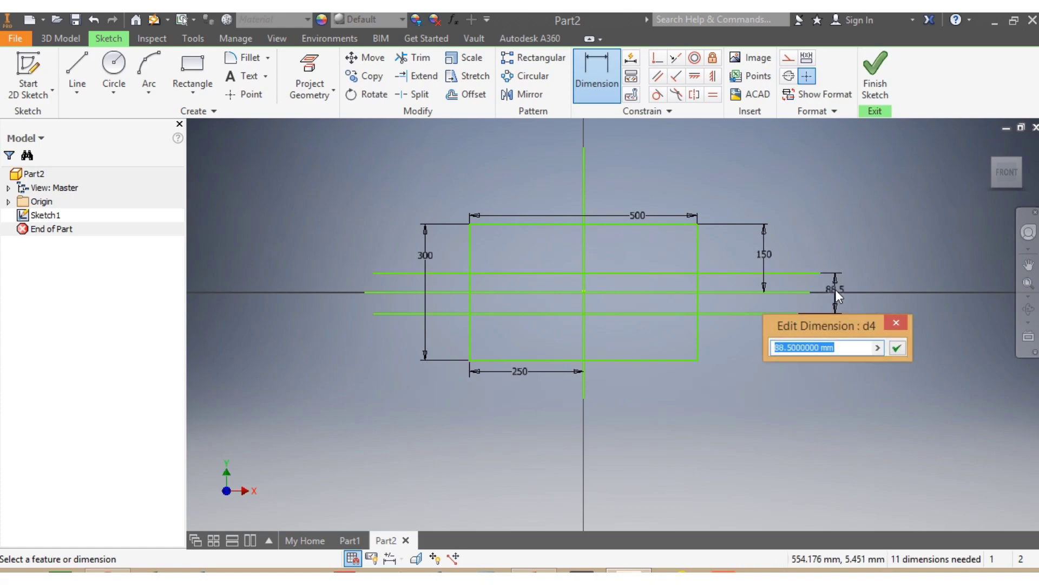
type("90")
key("Return")
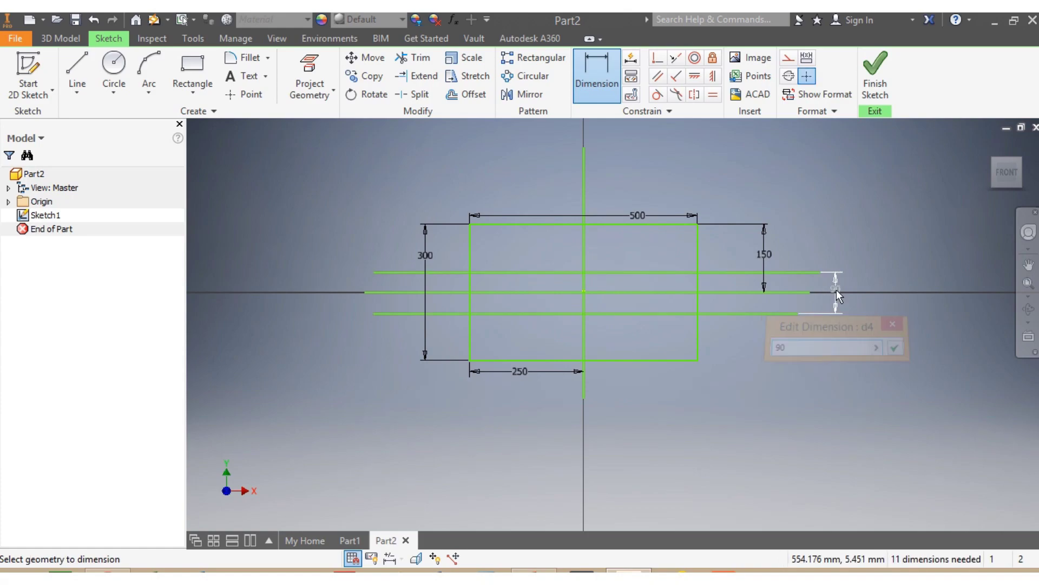
key("Escape")
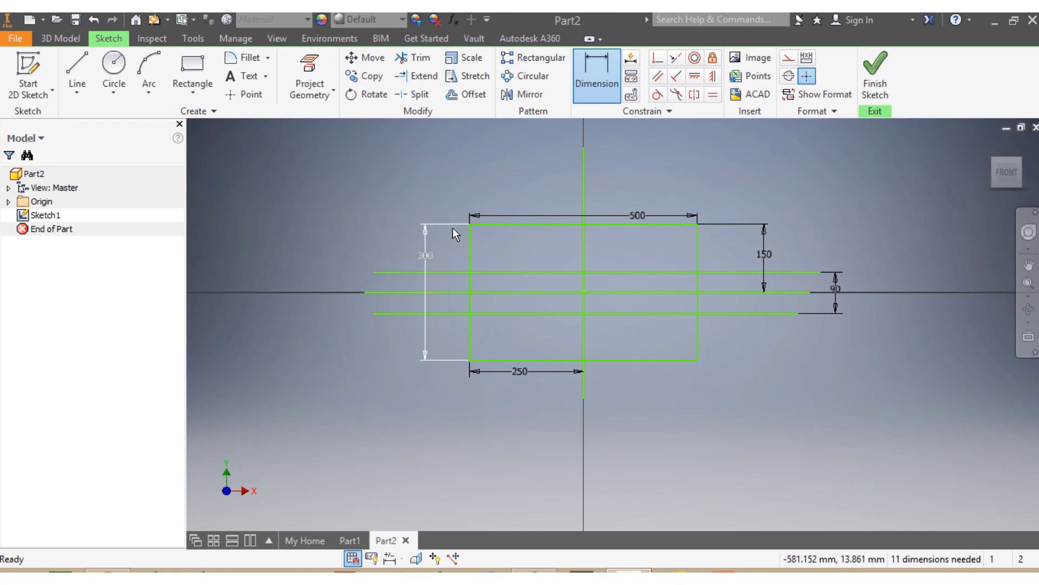
- Draw two short vertical lines between the upper and lower horizontal lines
left_click(77, 70)
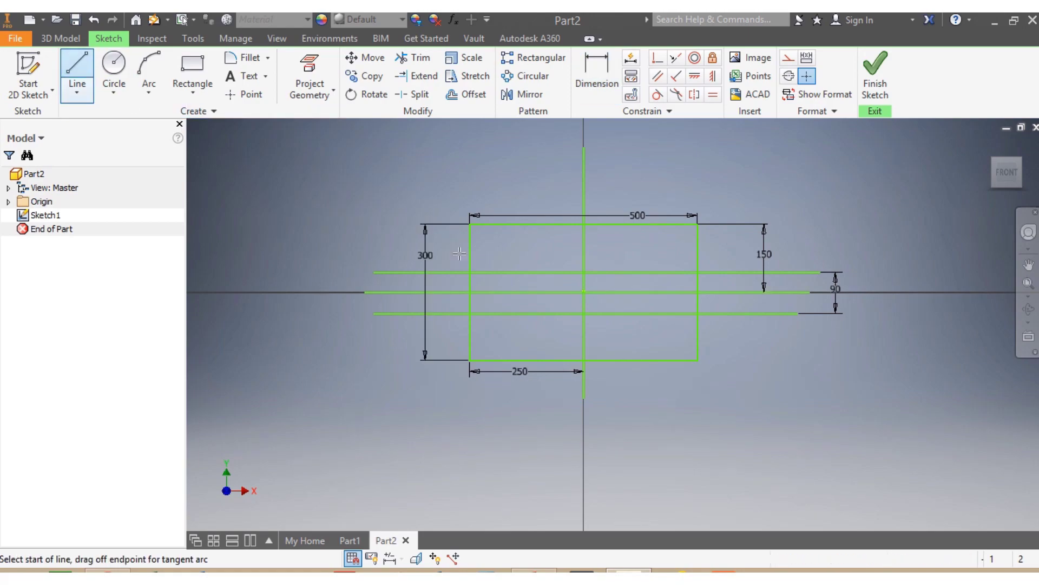
left_click(652, 272)
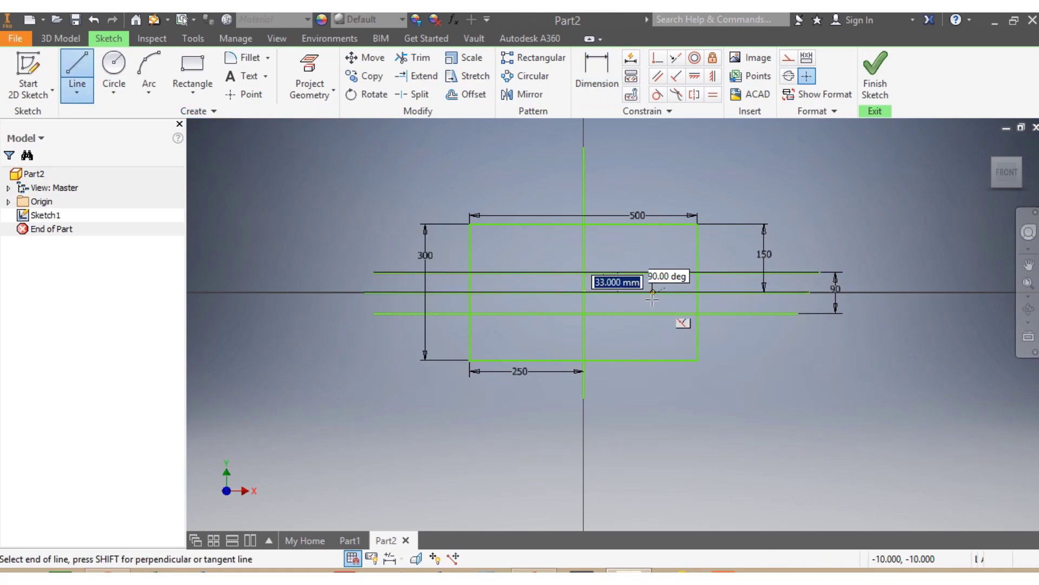
double_click(653, 313)
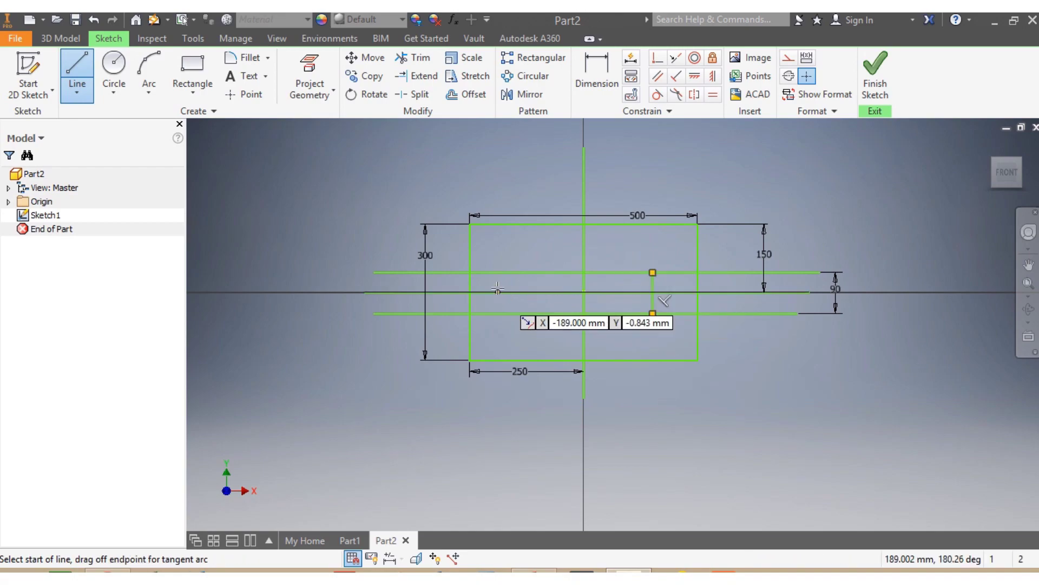
left_click(503, 272)
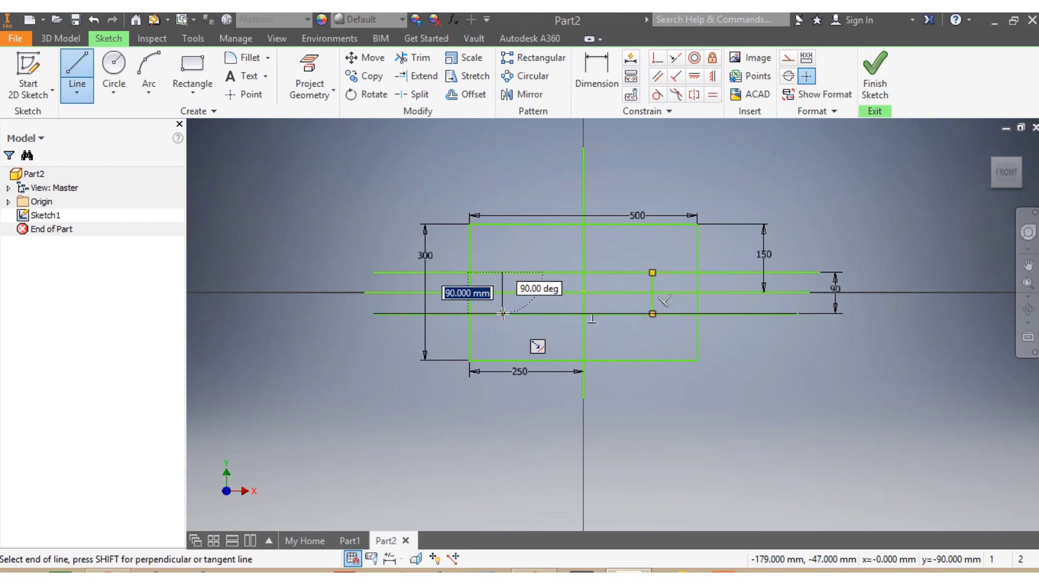
double_click(503, 312)
key("Escape")
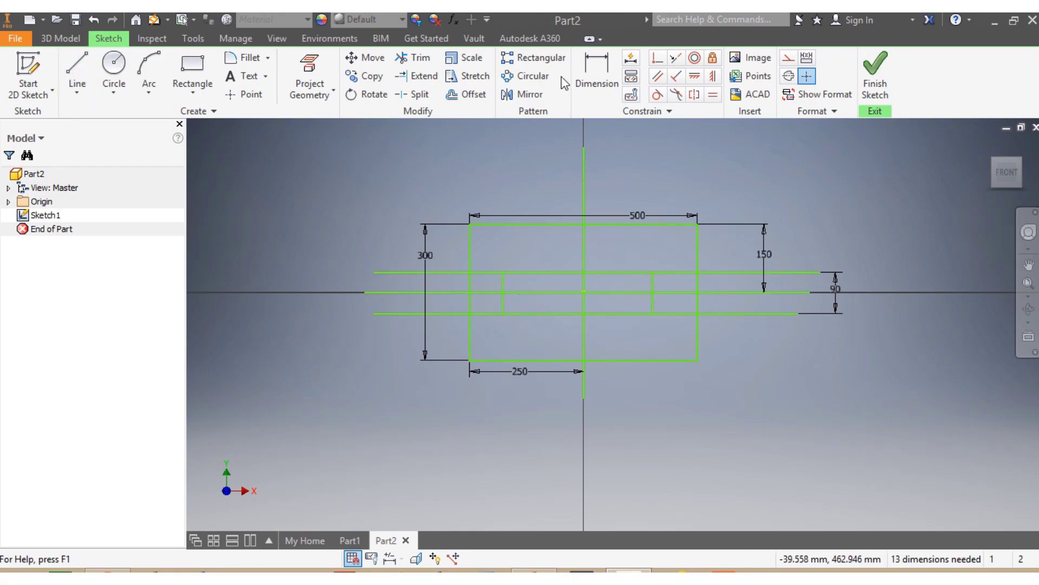
- Dimension each vertical line 100 in from its nearest rectangle side
left_click(596, 74)
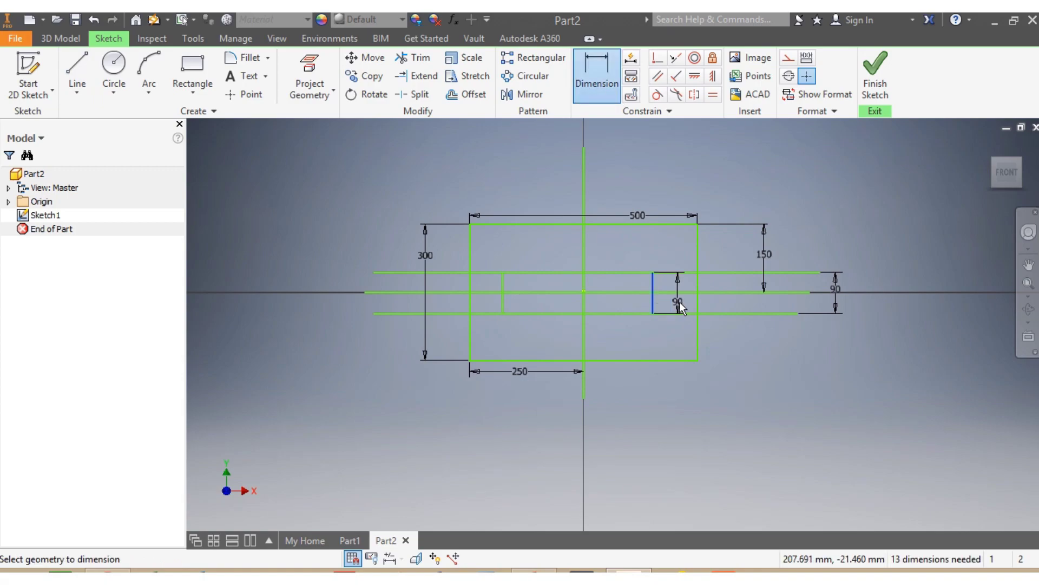
left_click(697, 304)
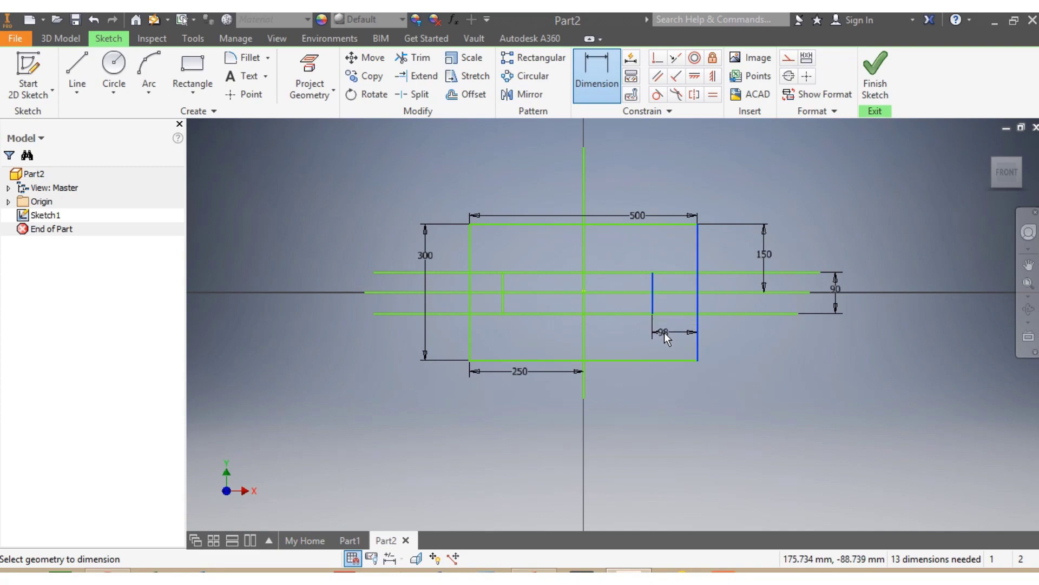
left_click(664, 332)
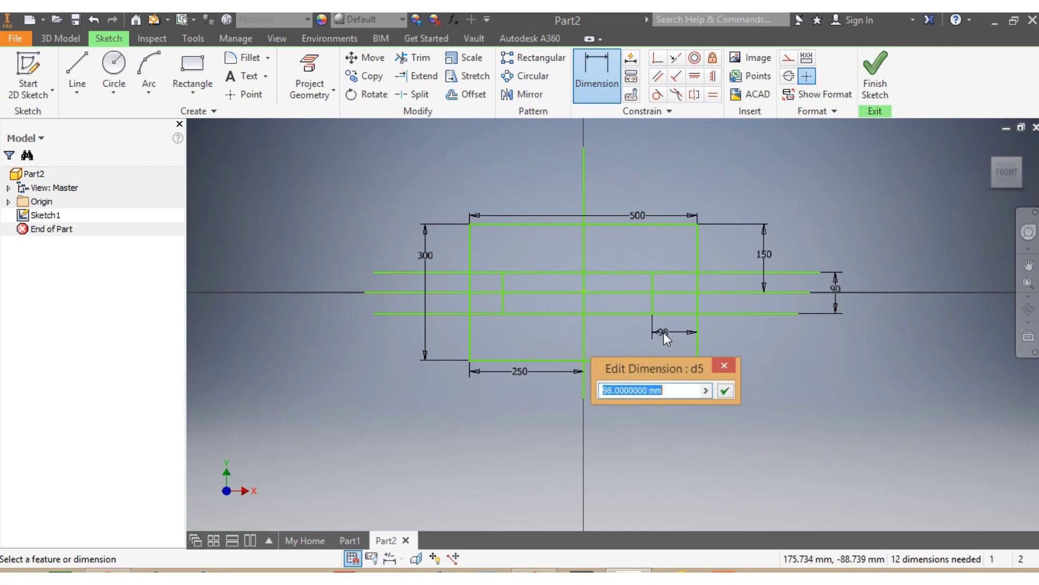
type("100")
key("Return")
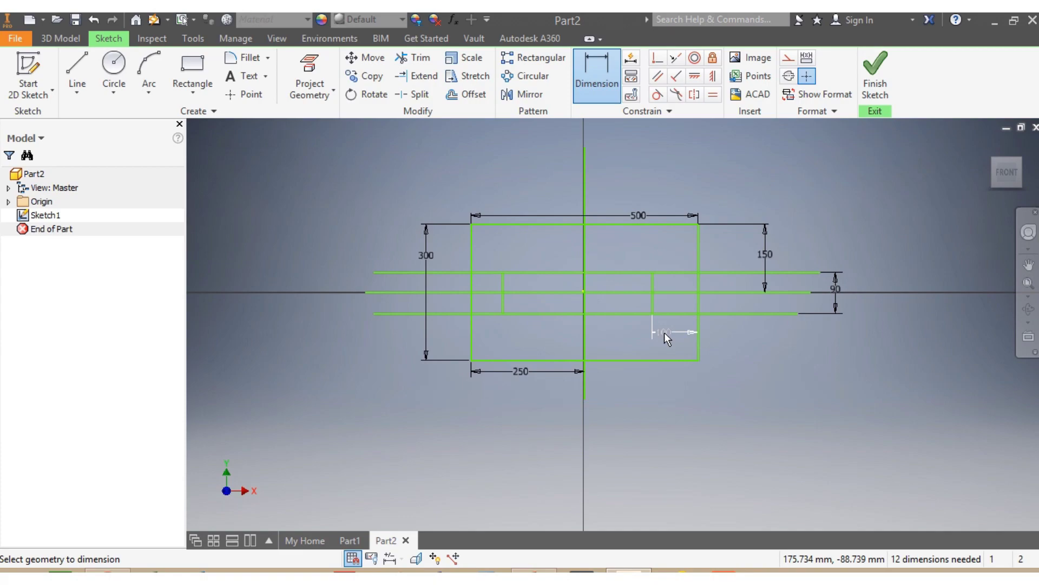
left_click(503, 292)
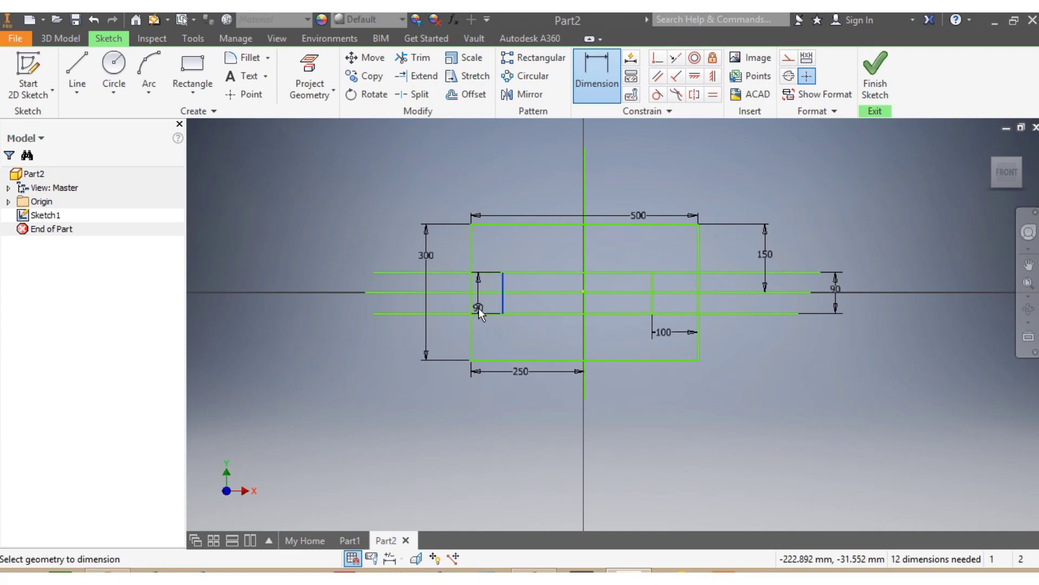
left_click(472, 315)
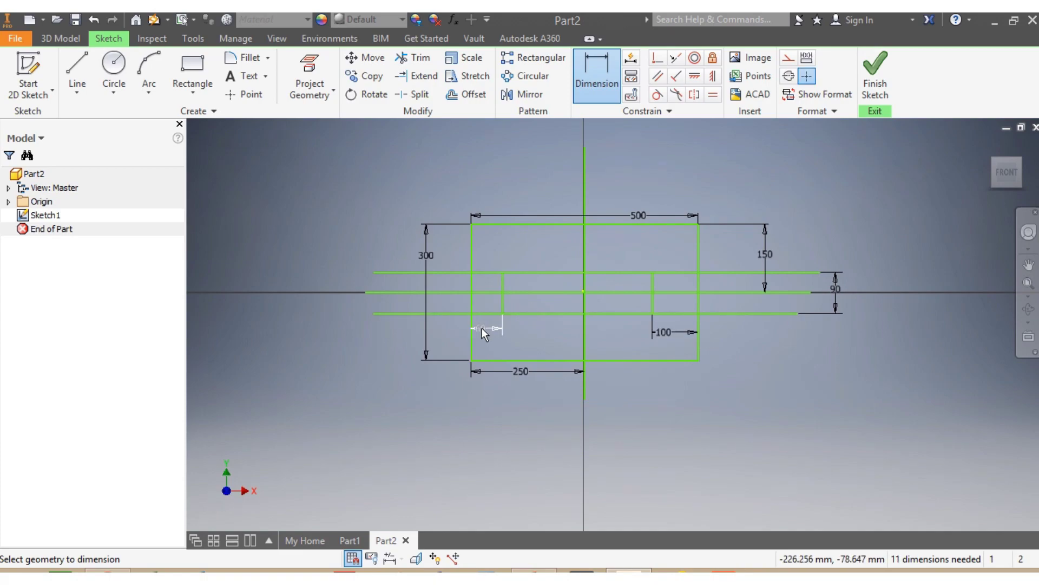
left_click(481, 327)
type("100")
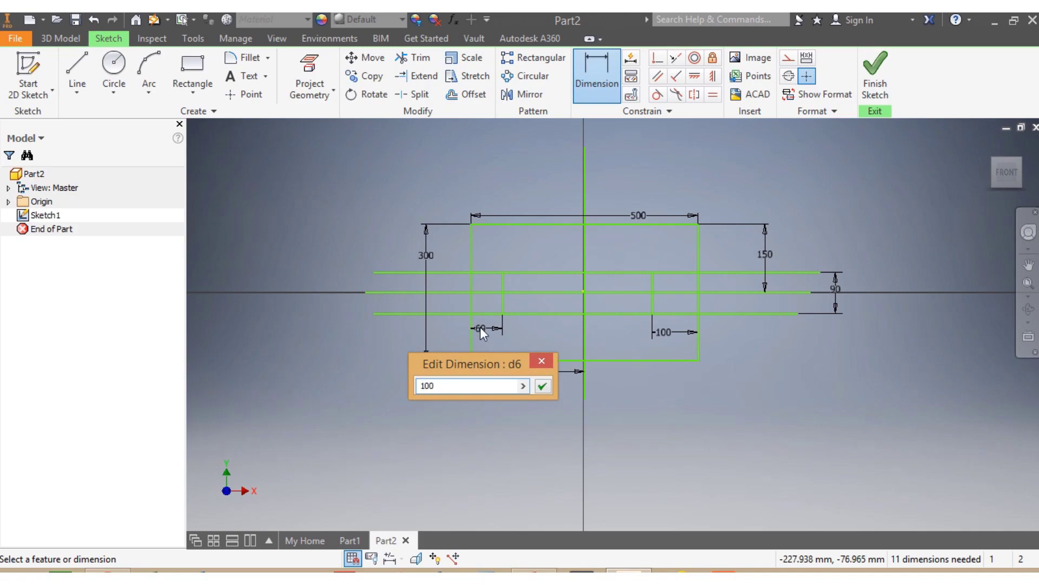
key("Return")
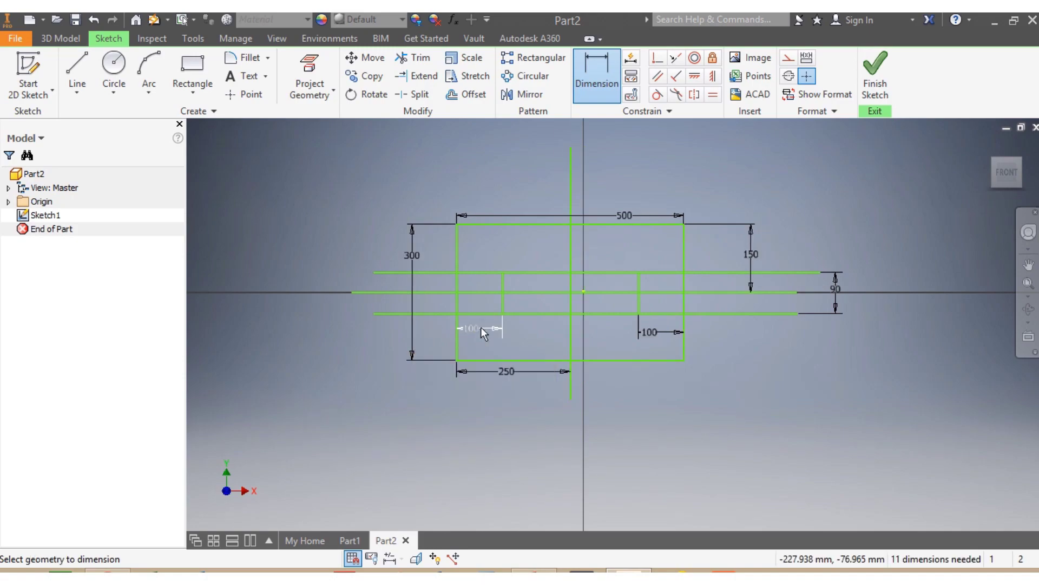
- Dimension the upper horizontal line 45 from the middle axis line
left_click(475, 272)
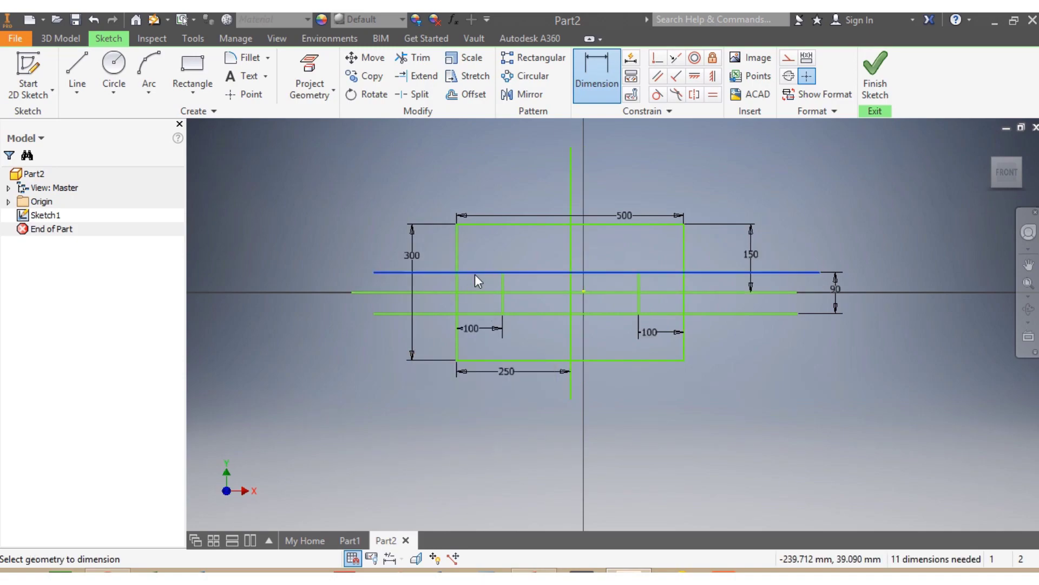
left_click(476, 293)
left_click(345, 284)
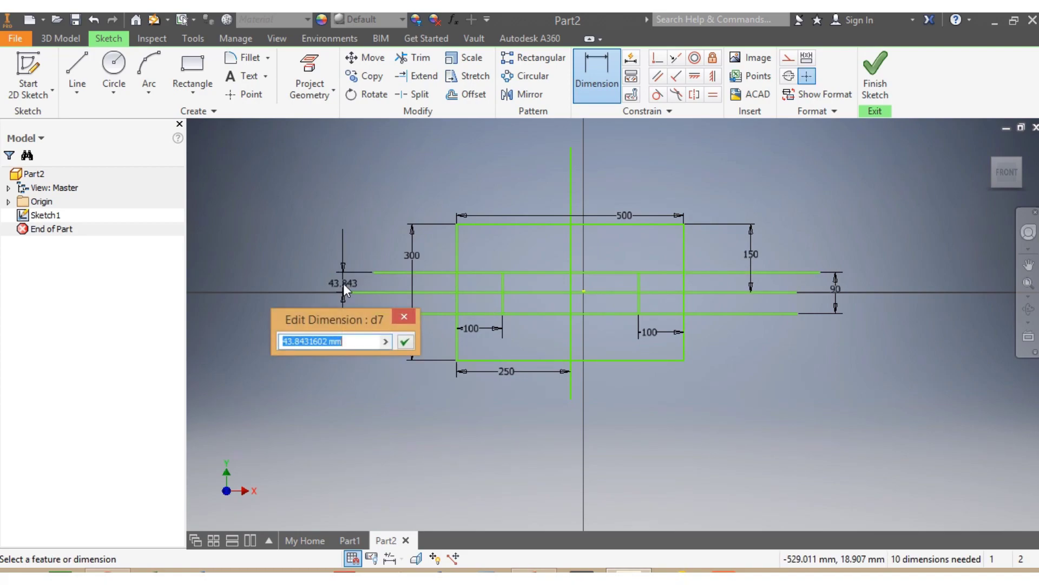
type("45")
key("Return")
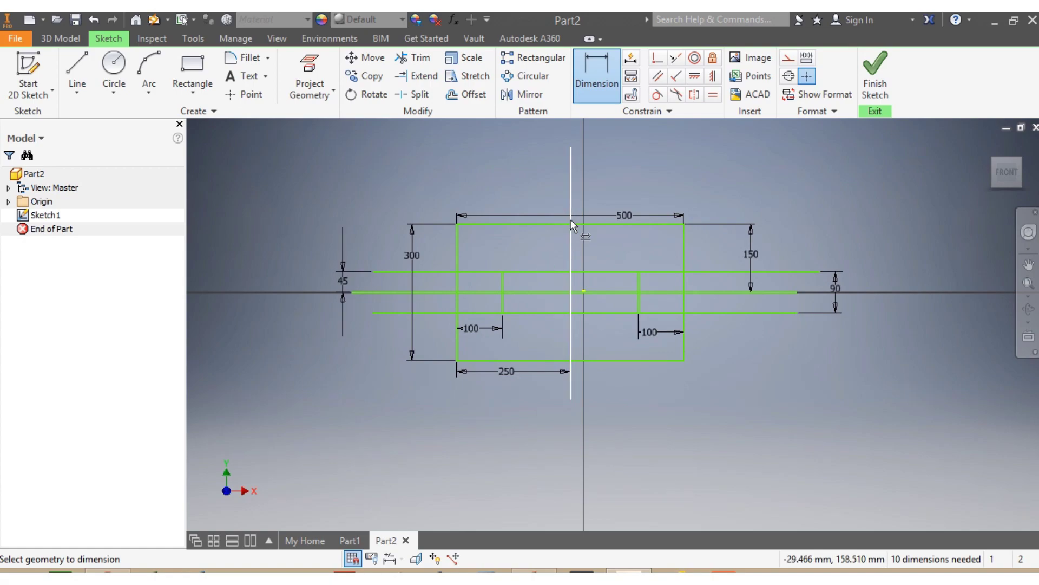
key("Escape")
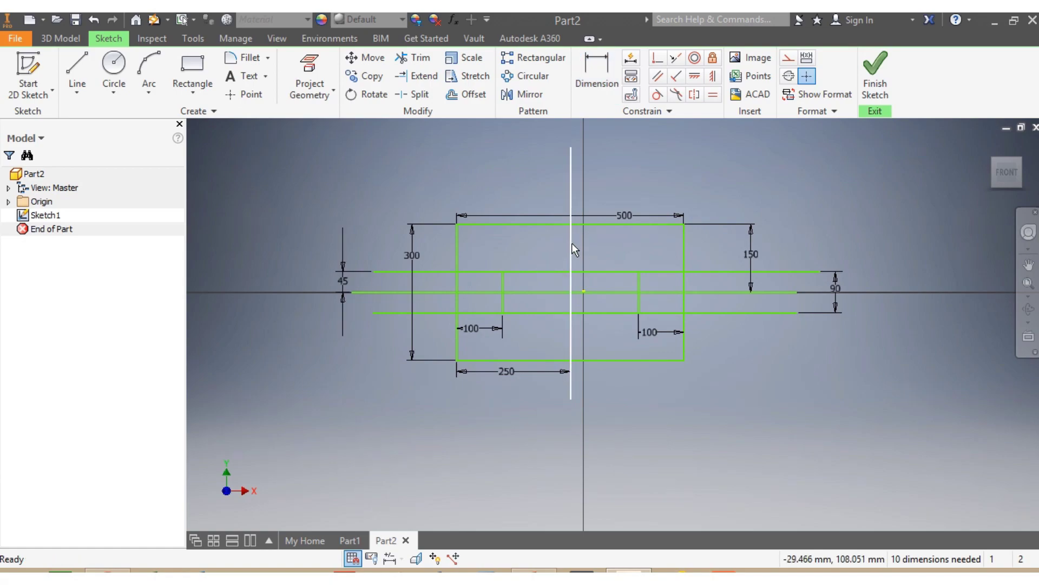
- Shift the vertical sketch line slightly to the right
left_click_drag(572, 245, 582, 245)
scroll(473, 506, "up", 2)
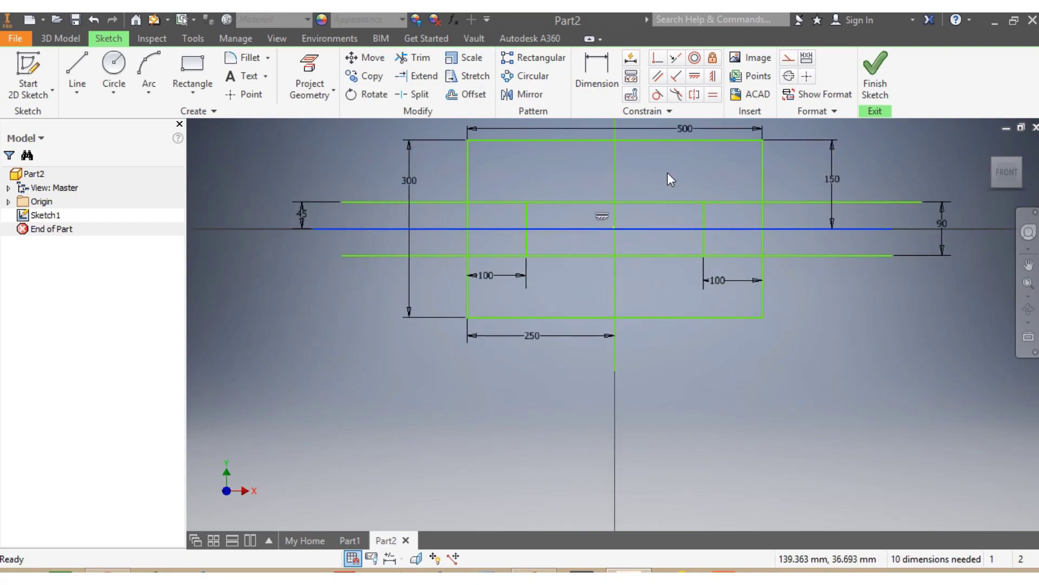
scroll(667, 172, "down", 2)
scroll(671, 132, "up", 3)
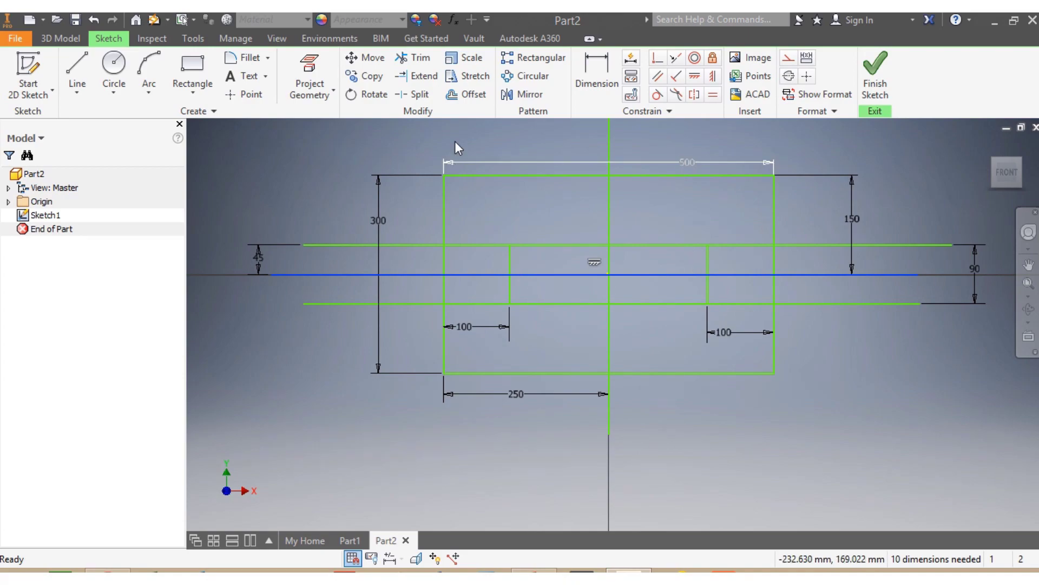
- Trim the overhangs, edge middles and interior line sections to leave a notched outline
left_click(414, 57)
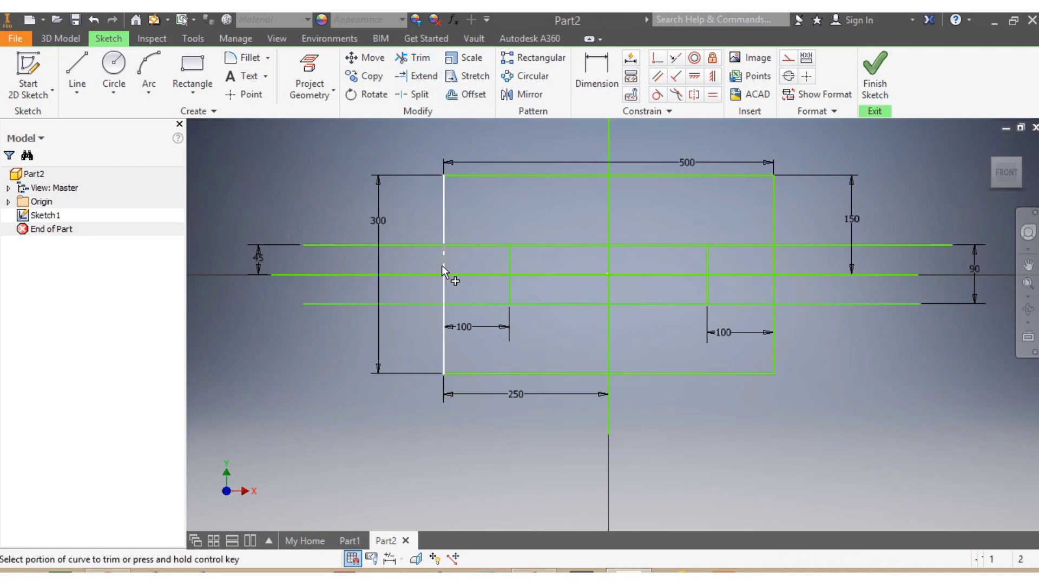
left_click(420, 246)
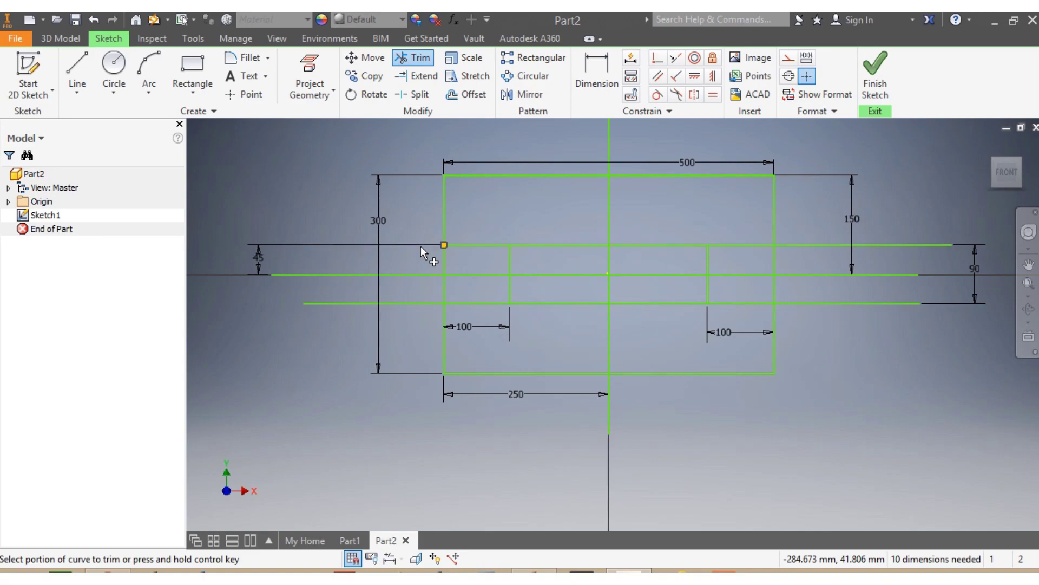
left_click(415, 302)
left_click(445, 286)
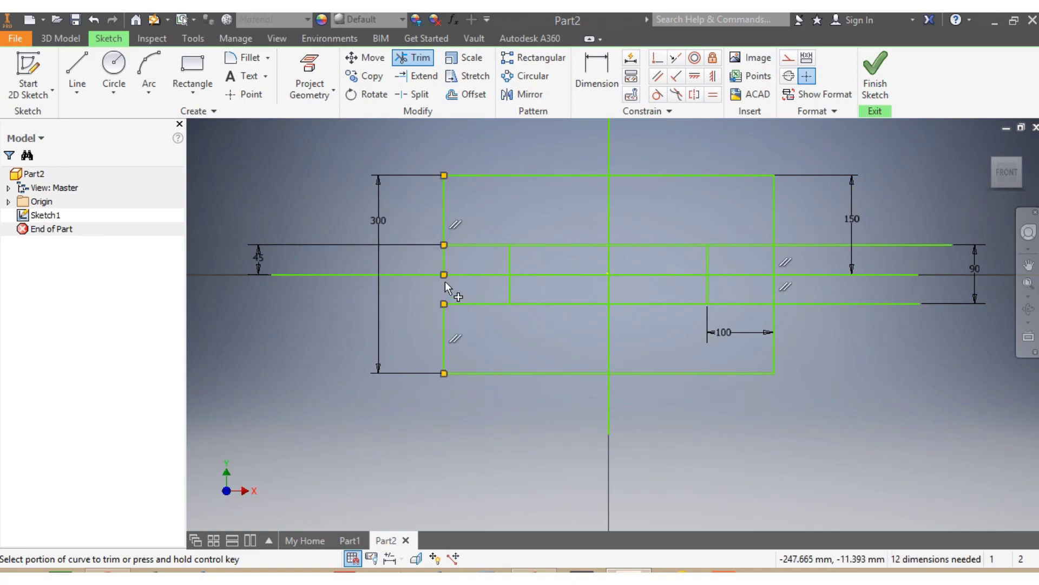
left_click(445, 281)
left_click(444, 261)
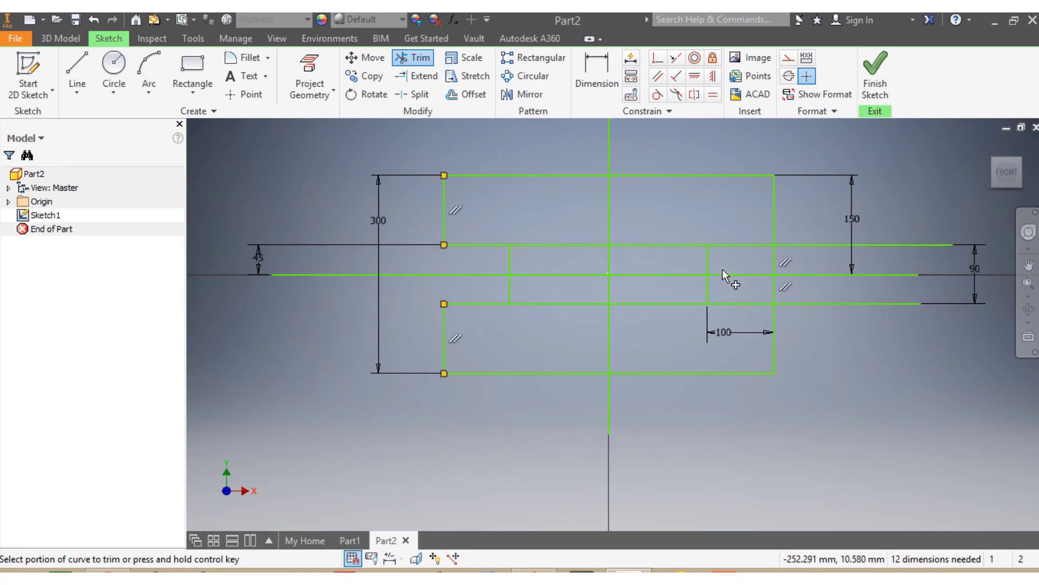
left_click(773, 293)
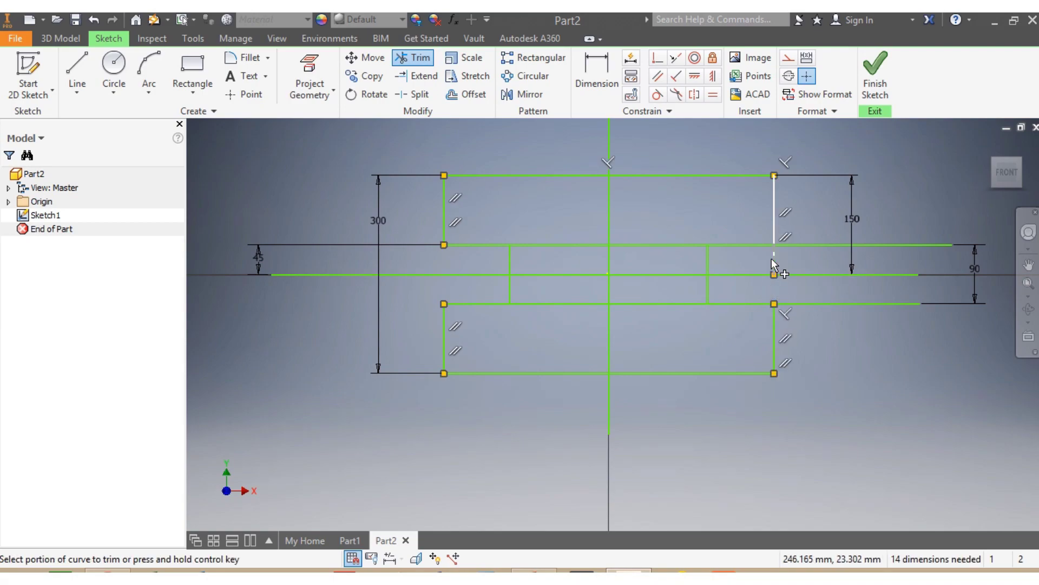
left_click(771, 258)
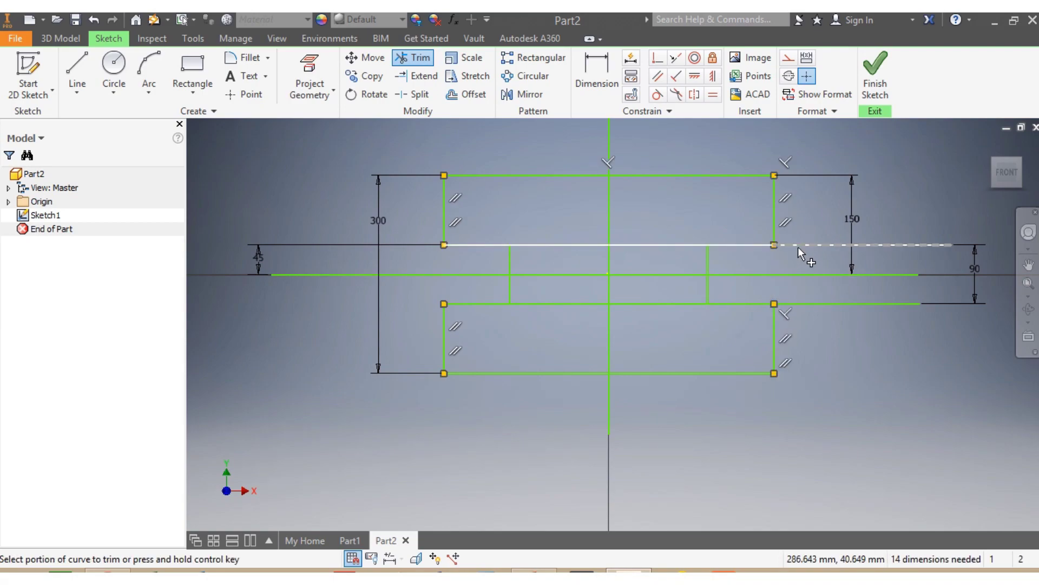
left_click(798, 246)
left_click(815, 303)
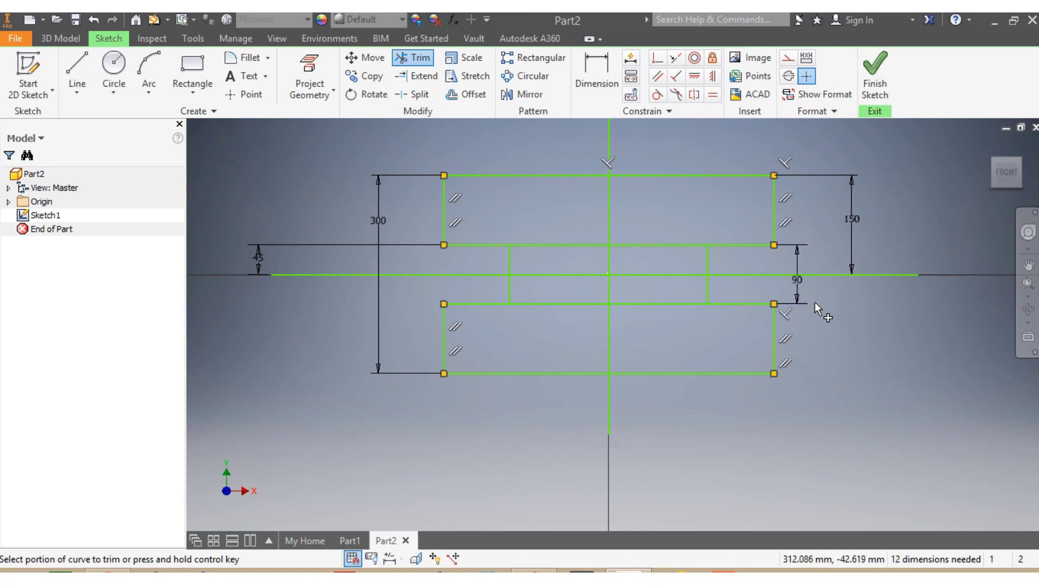
left_click(627, 303)
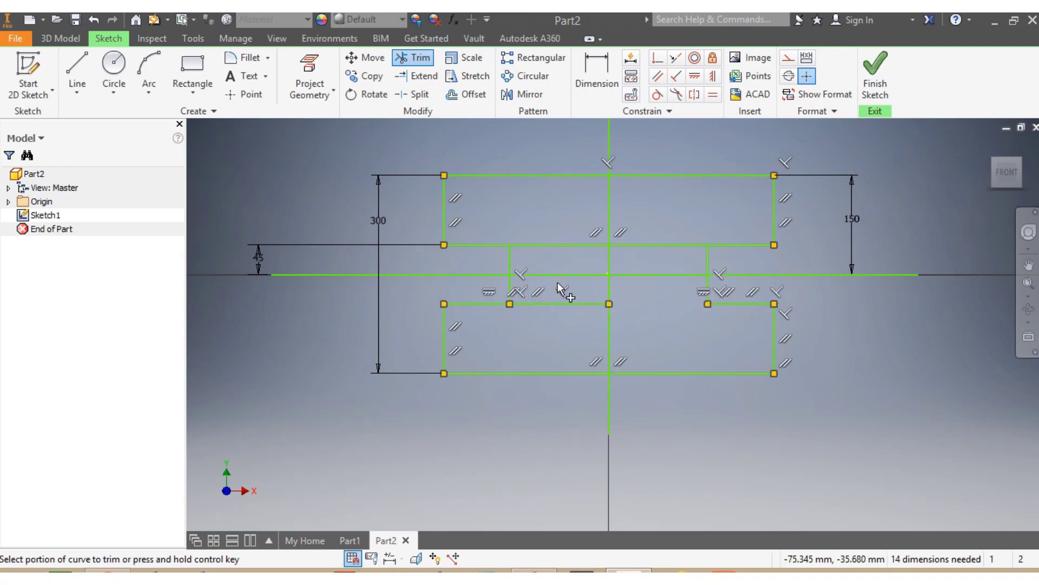
left_click(553, 246)
left_click(660, 245)
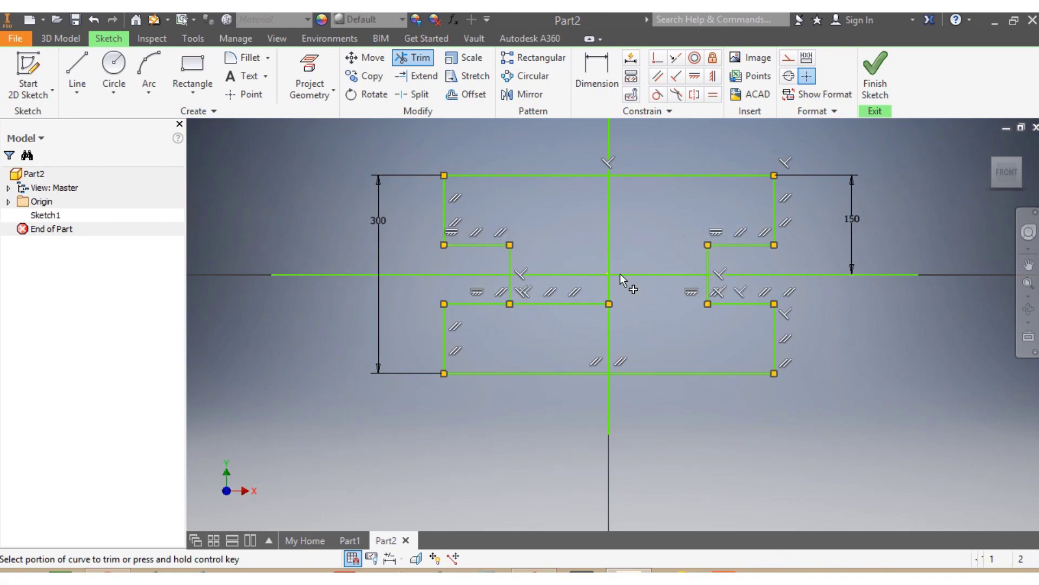
left_click(566, 303)
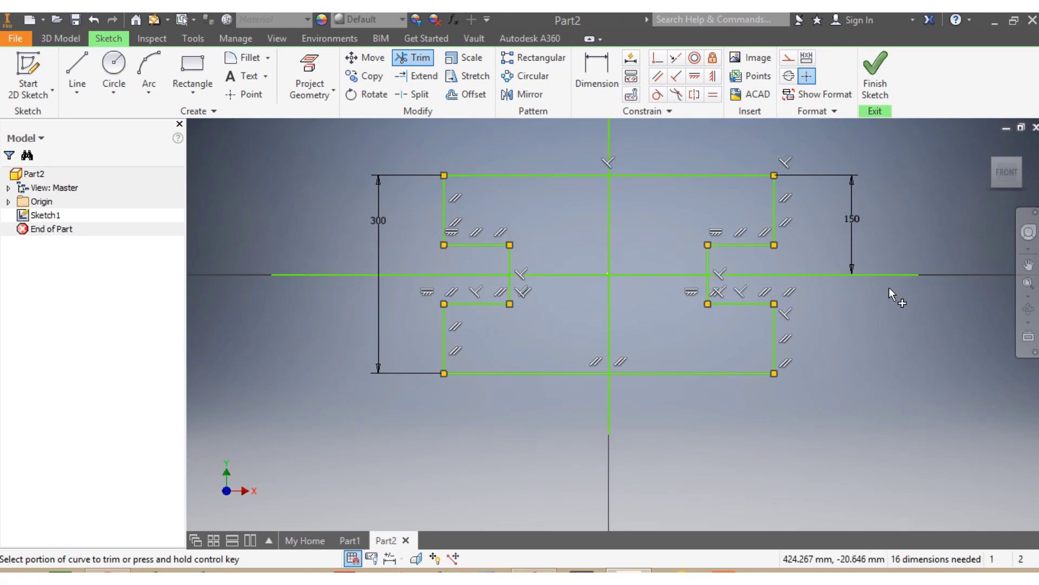
key("Escape")
- Dimension both notches with 90 height and 100 depth
left_click(611, 71)
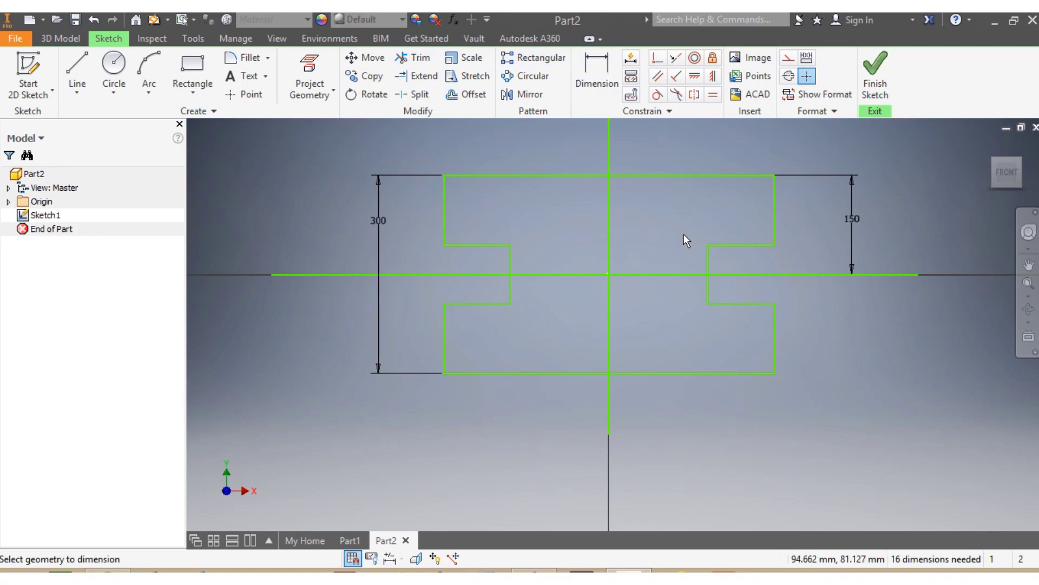
left_click(728, 245)
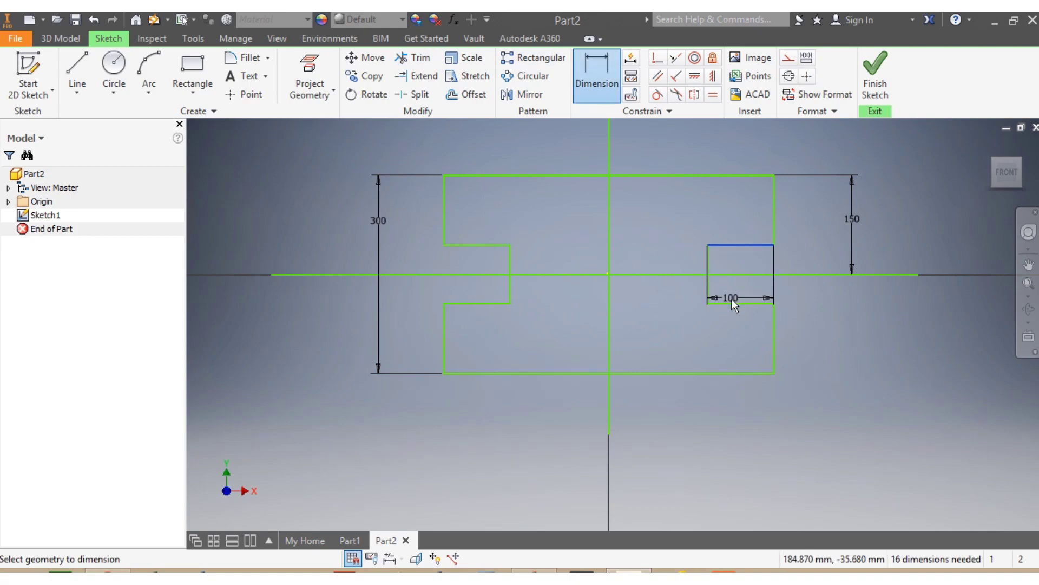
left_click(731, 304)
left_click(800, 288)
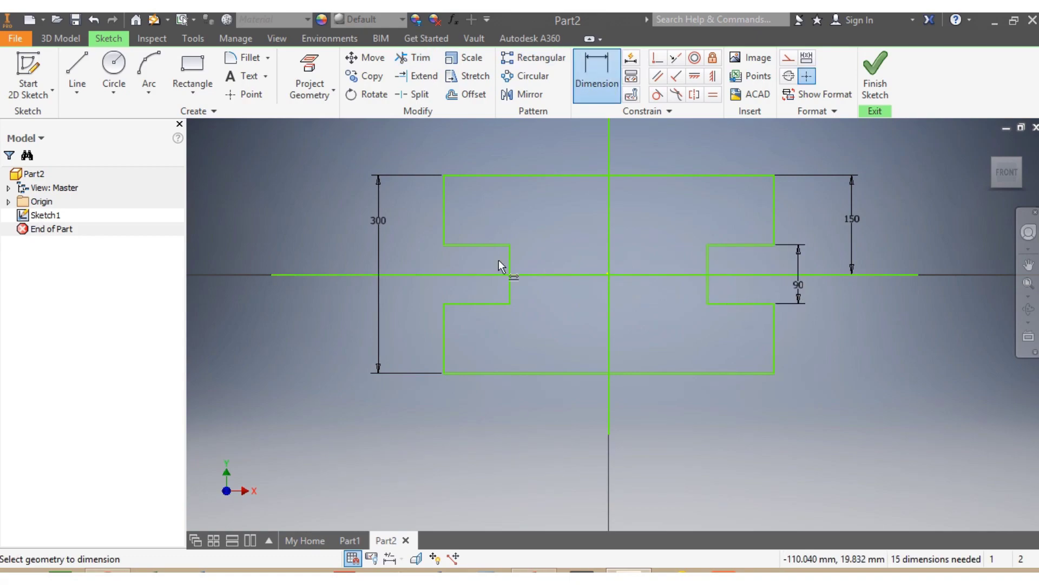
left_click(706, 277)
left_click(775, 323)
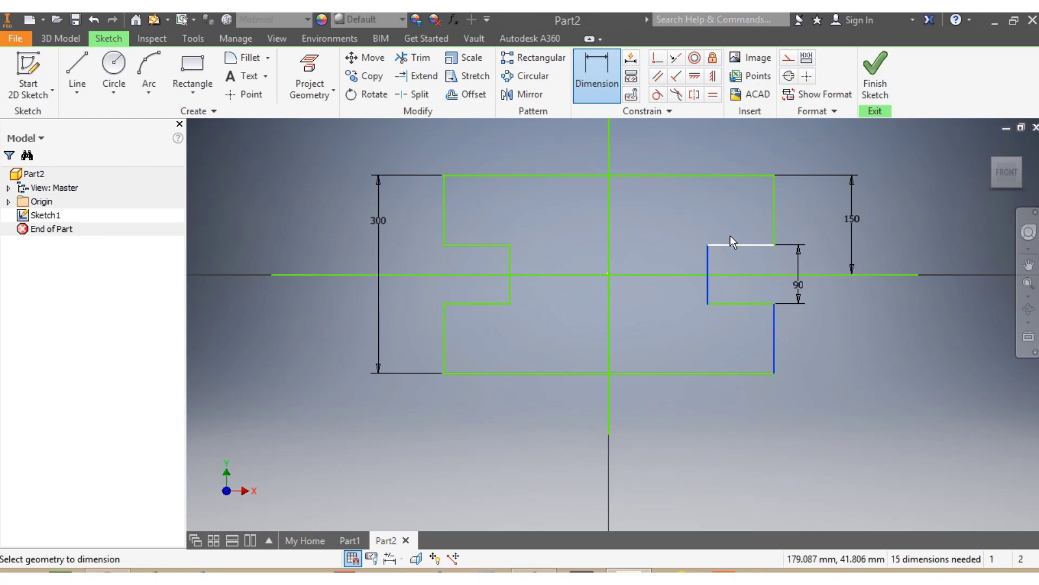
left_click(734, 220)
left_click(483, 245)
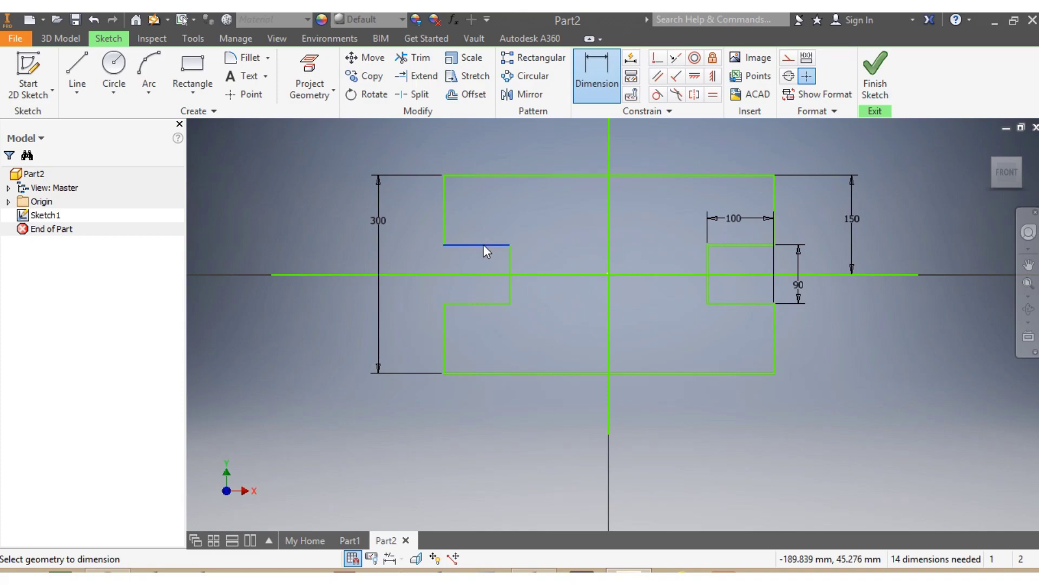
left_click(497, 303)
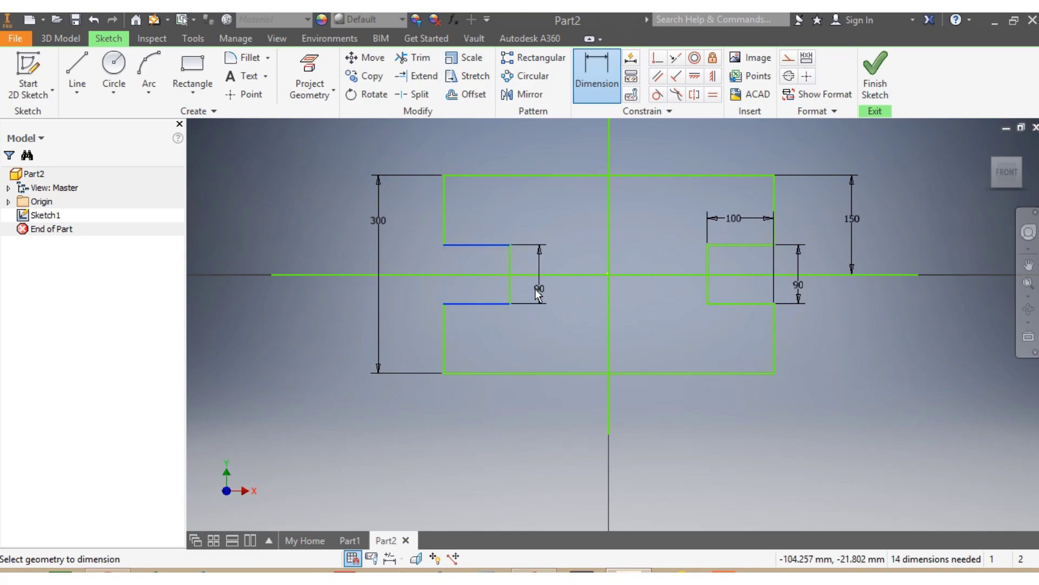
left_click(532, 288)
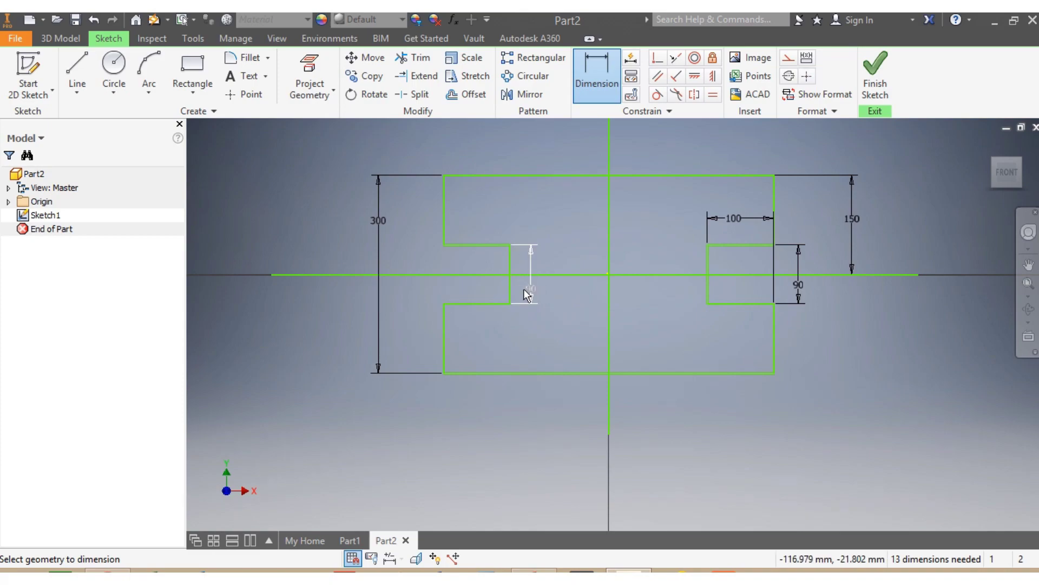
left_click(444, 226)
left_click(510, 260)
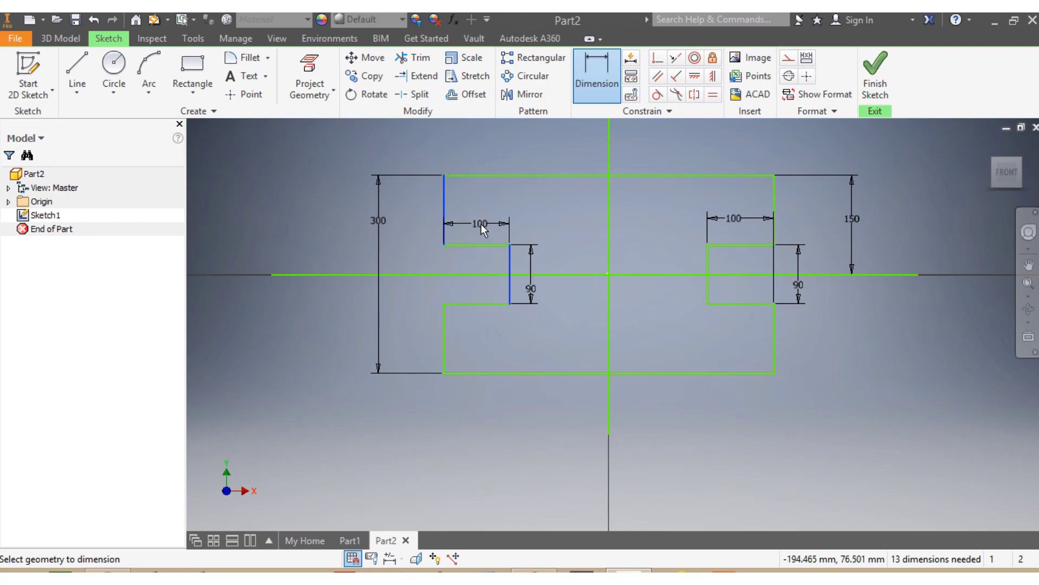
left_click(481, 220)
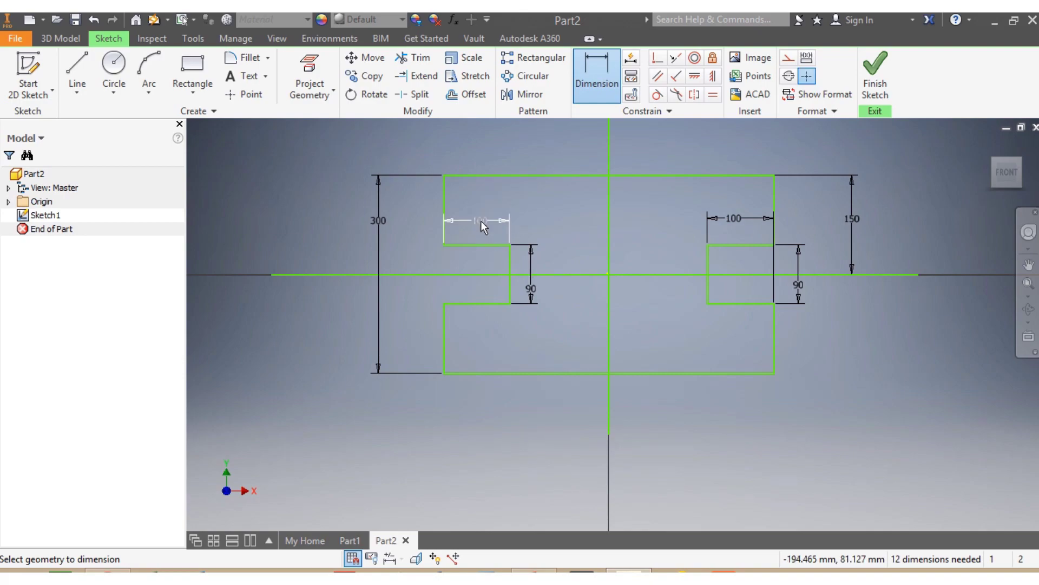
- Add the 500 overall width dimension below the outline
scroll(499, 227, "down", 3)
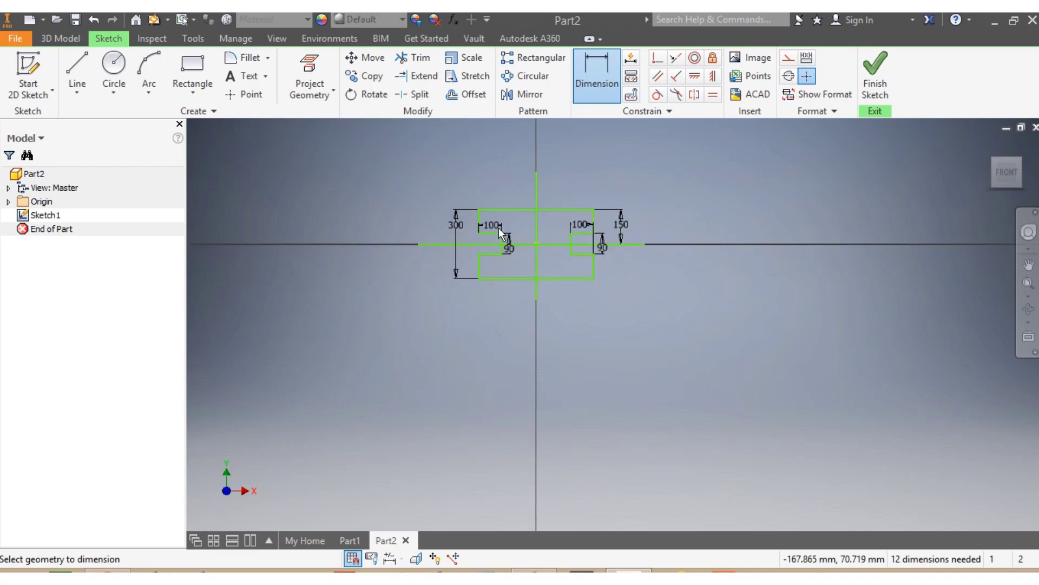
scroll(498, 227, "up", 1)
left_click(463, 318)
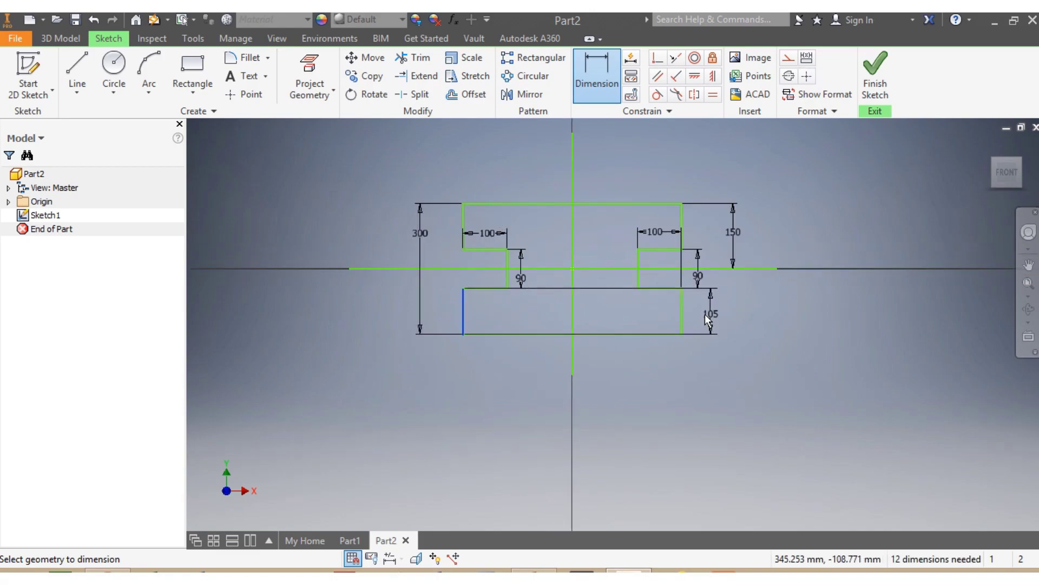
left_click(680, 315)
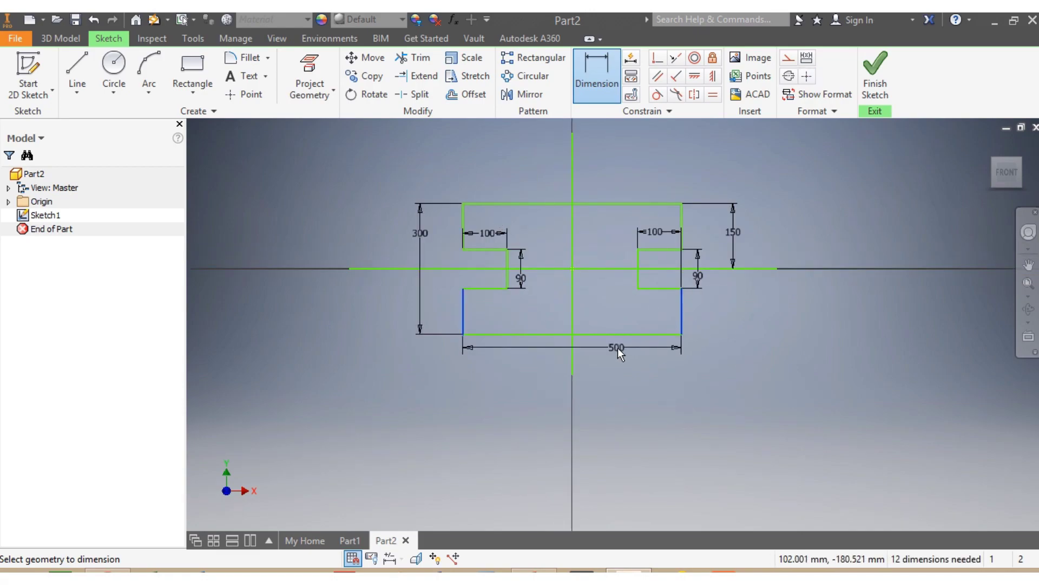
left_click(618, 347)
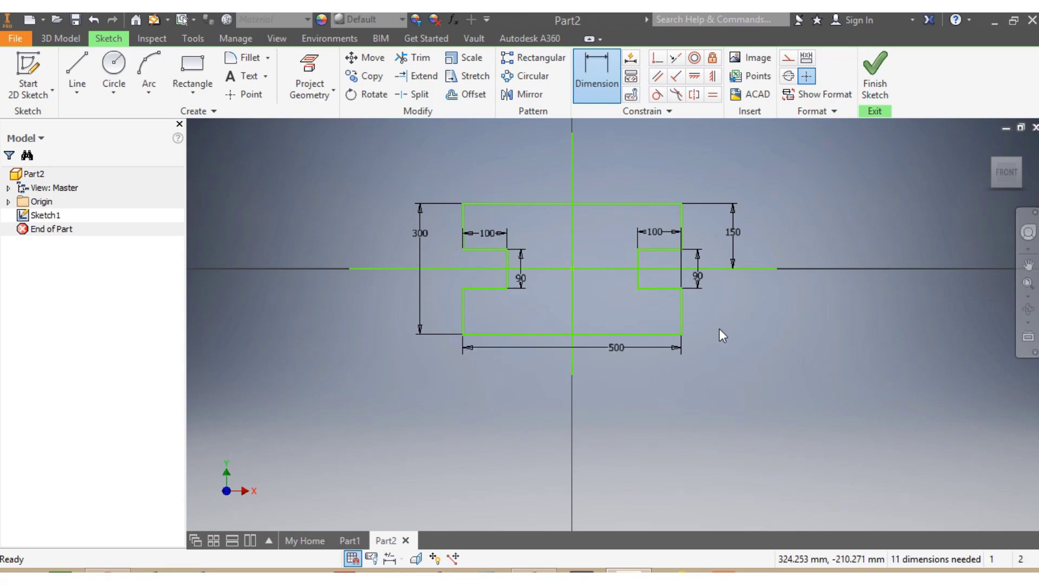
key("Escape")
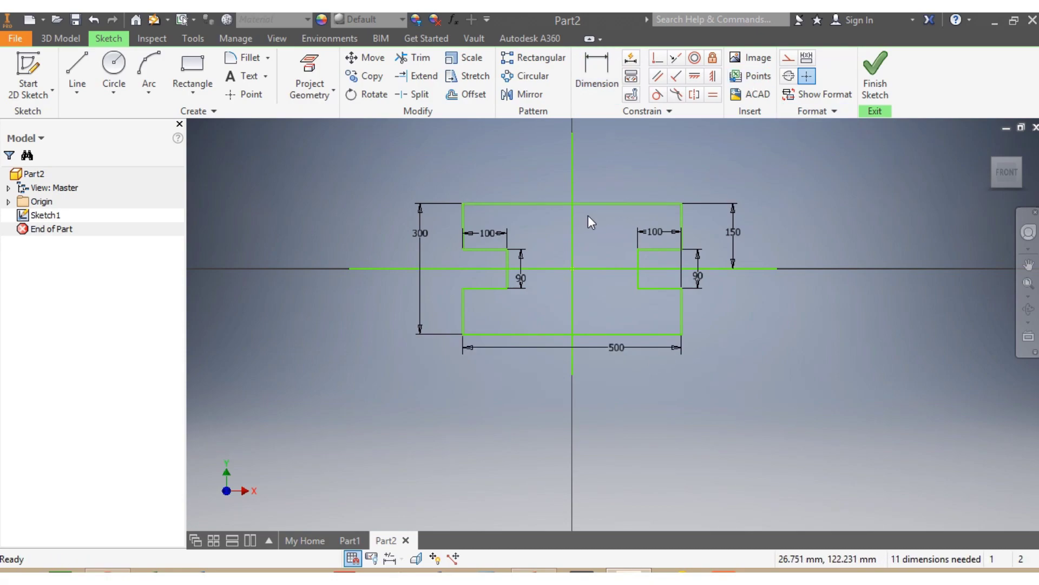
- Dimension the vertical centre line 250 from the profile's right edge
left_click(571, 298)
left_click(680, 311)
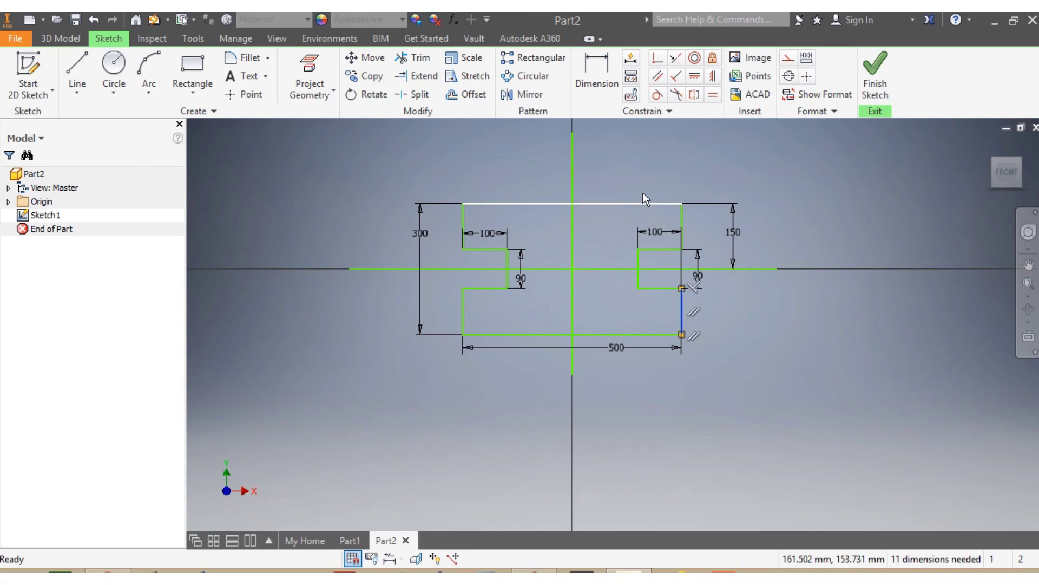
left_click(597, 70)
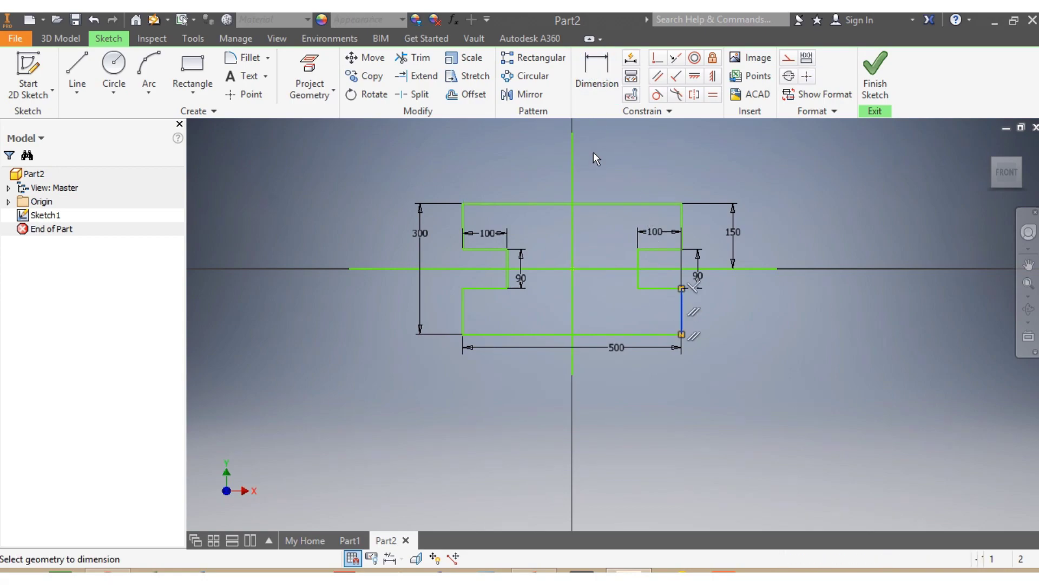
left_click(571, 222)
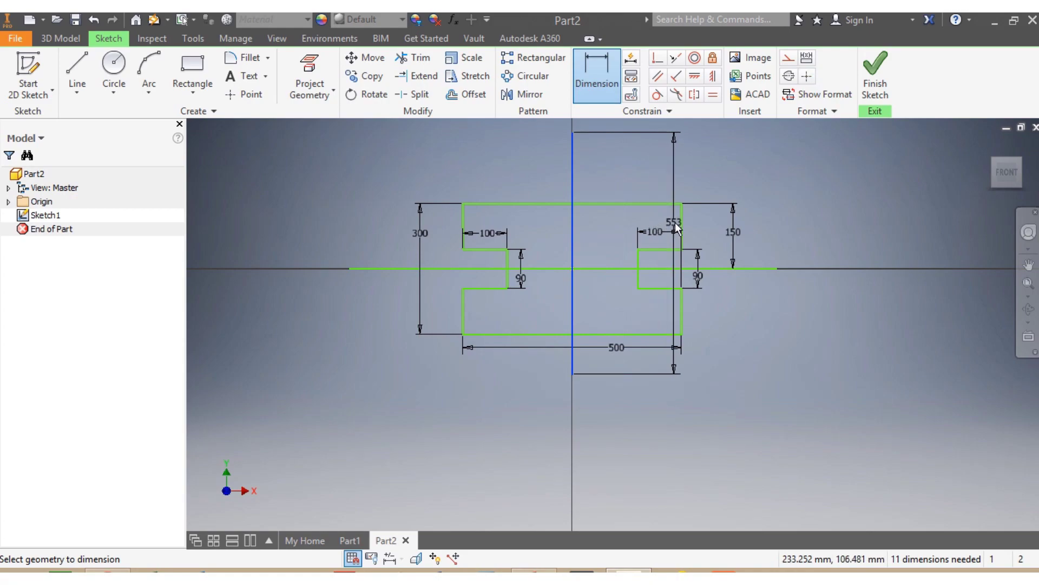
left_click(677, 222)
left_click(623, 181)
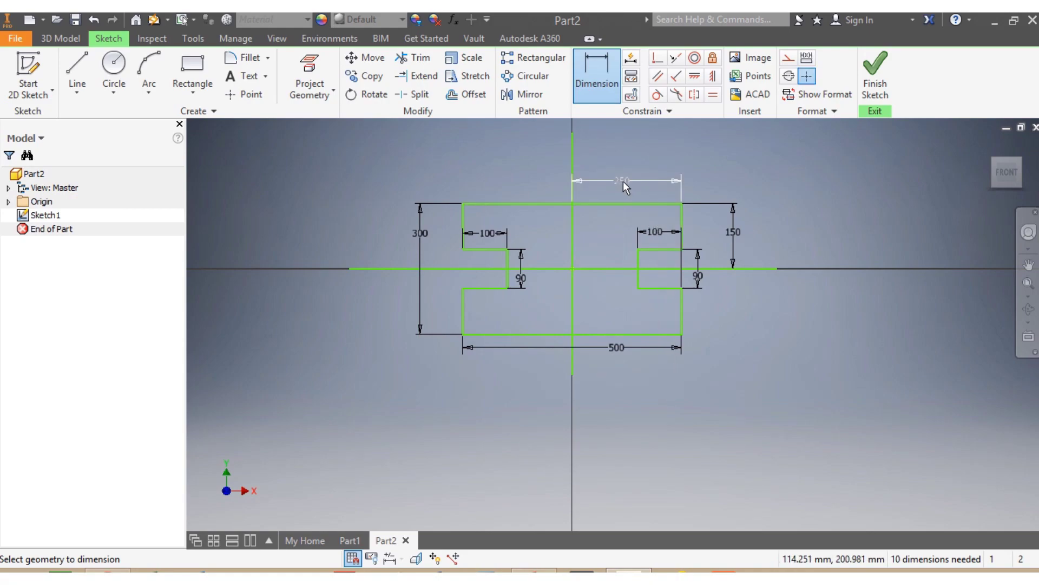
key("Escape")
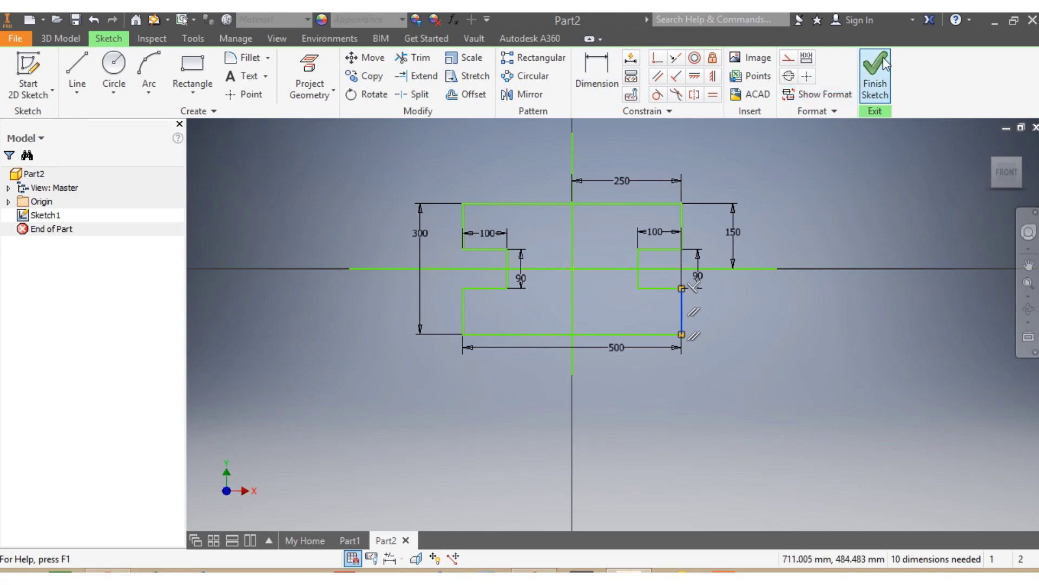
- Finish Sketch1 and select the XY Plane under Origin in the model browser
left_click(874, 81)
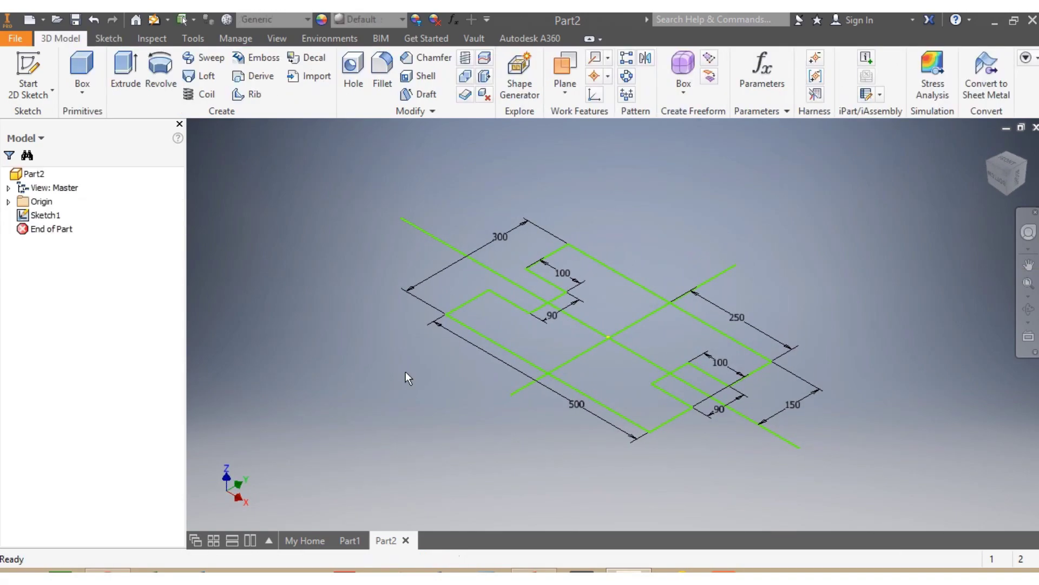
left_click(8, 203)
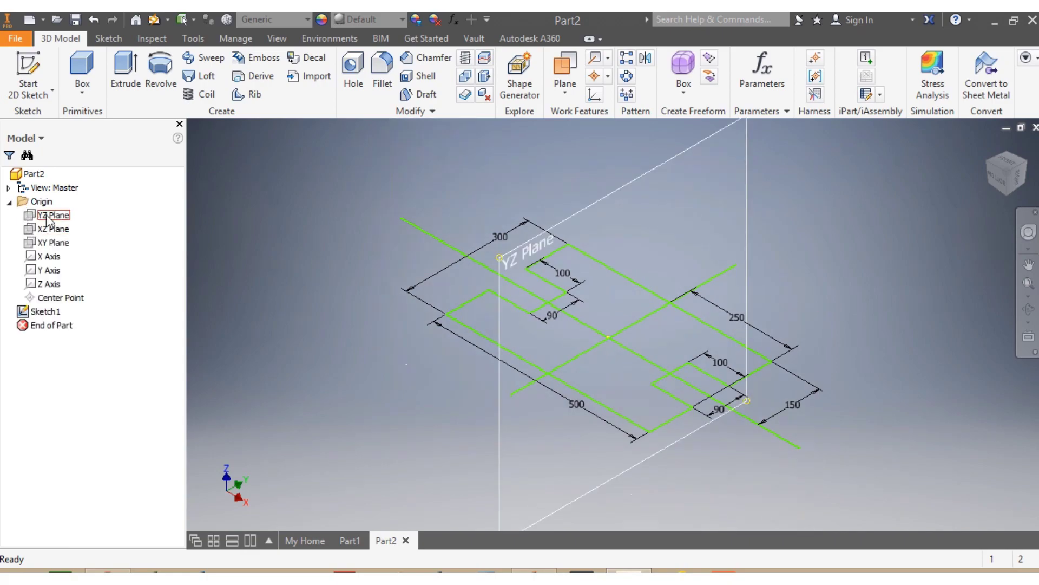
left_click(55, 243)
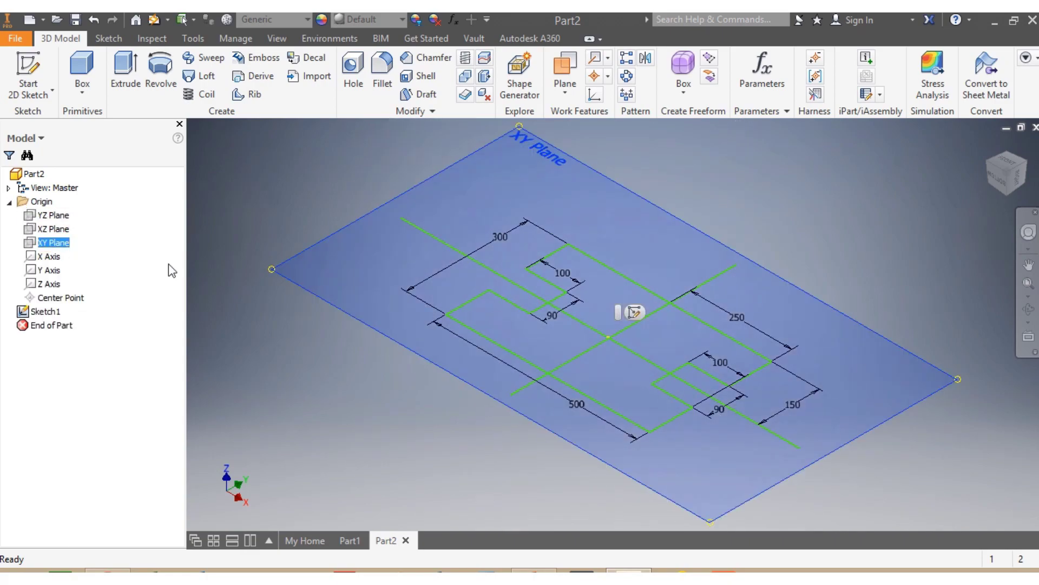
scroll(271, 320, "up", 2)
scroll(276, 243, "down", 3)
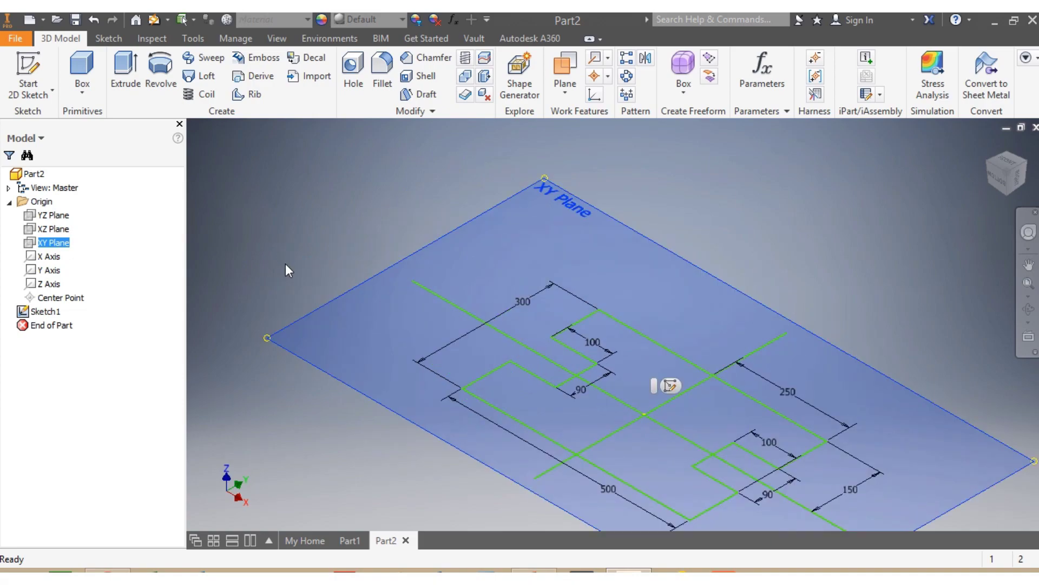
scroll(285, 263, "up", 2)
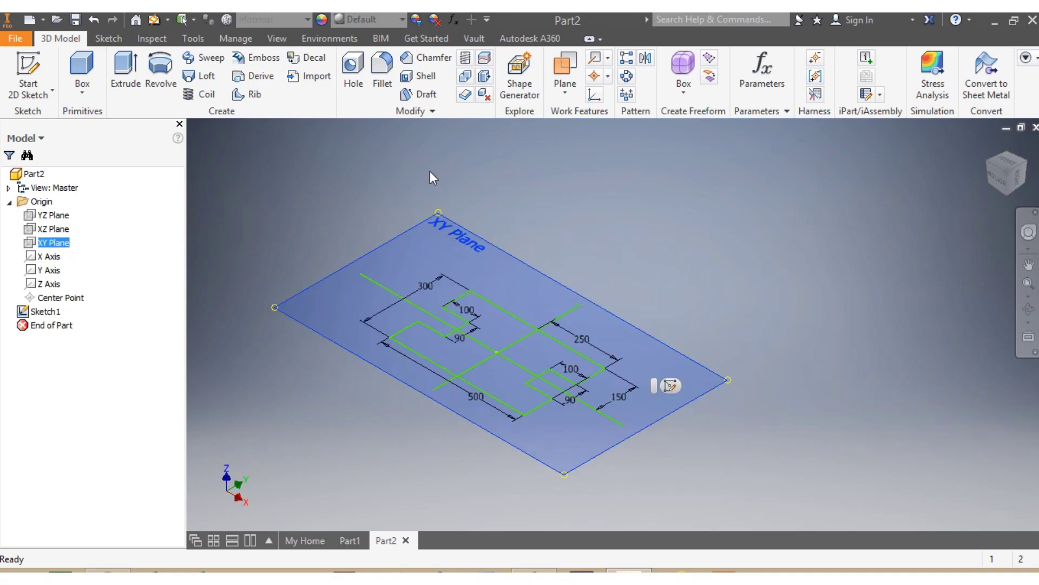
- Create Work Plane1 offset 5 mm from the XY plane, then select it
left_click(564, 69)
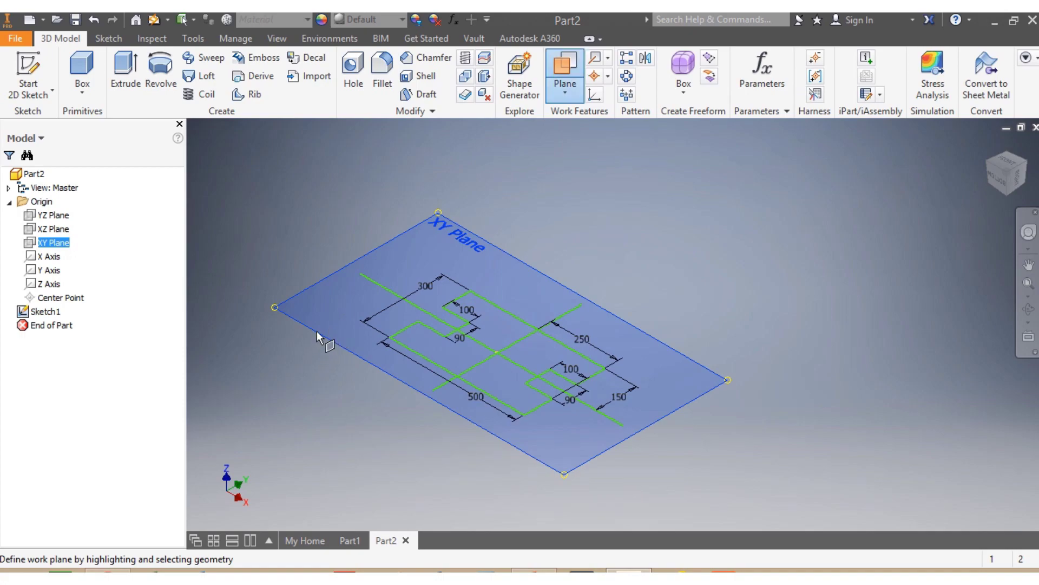
left_click_drag(317, 330, 317, 280)
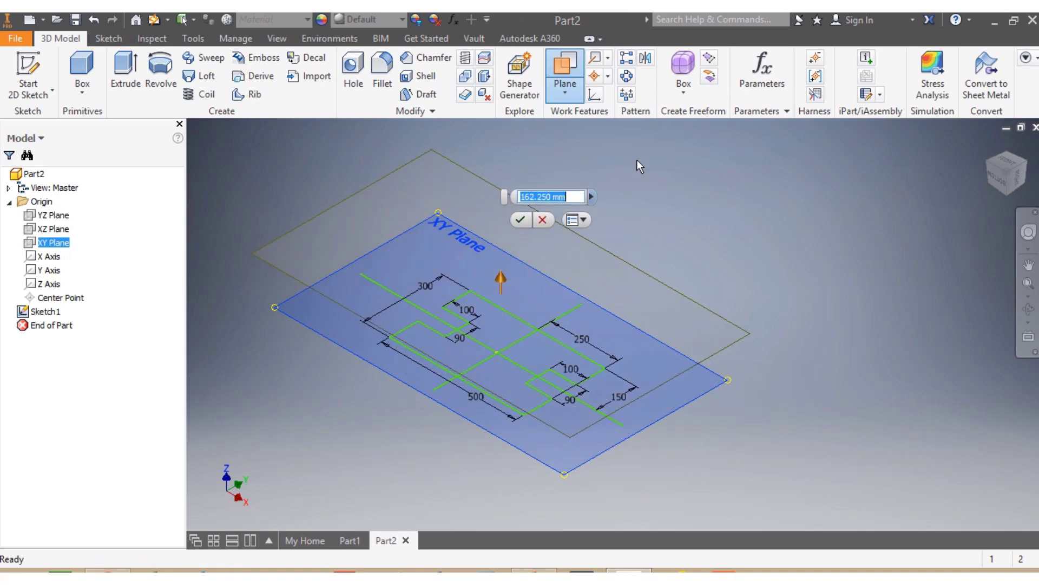
type("50")
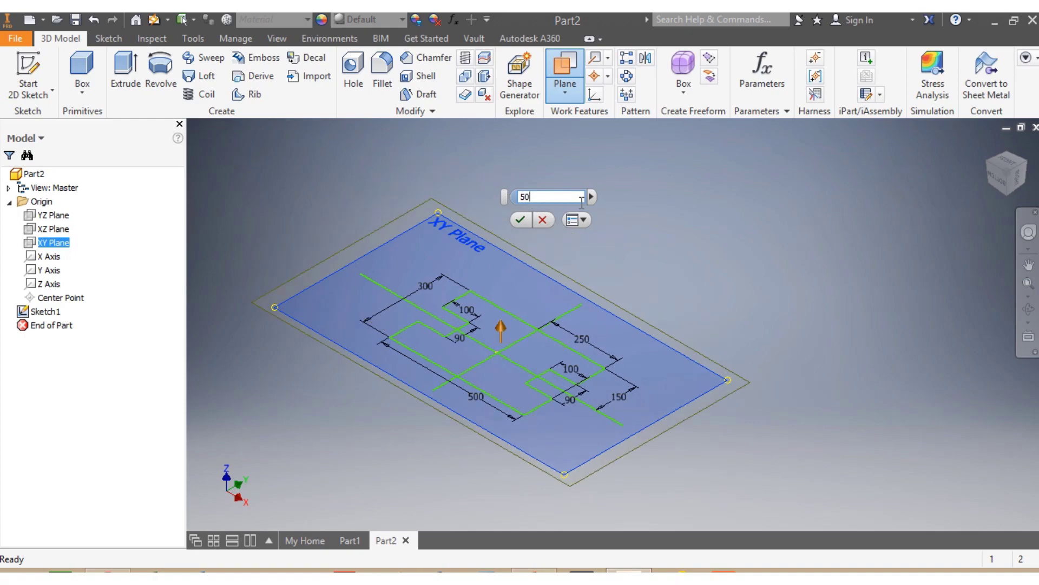
key("Return")
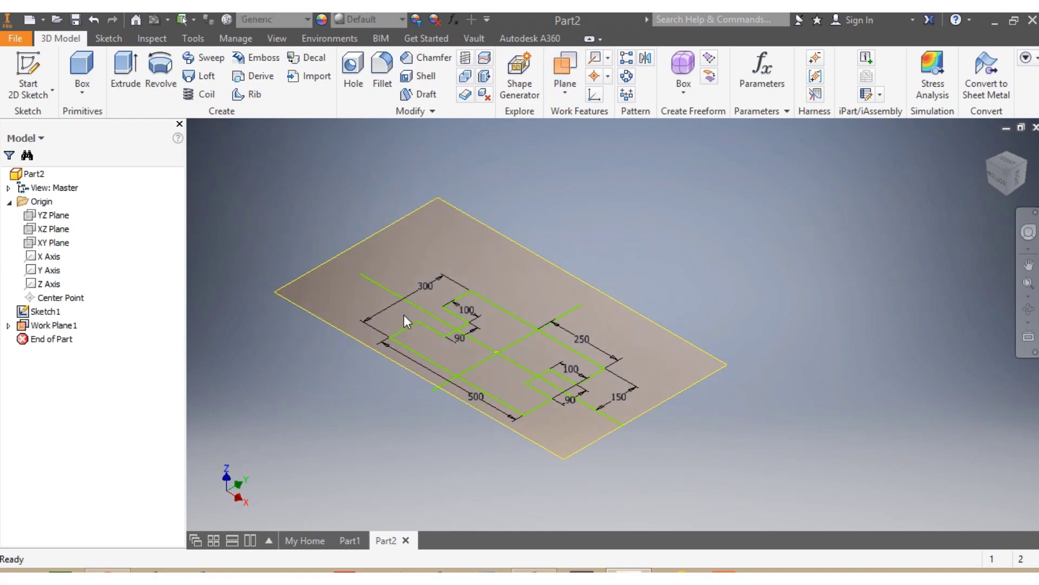
scroll(404, 314, "up", 3)
scroll(326, 388, "down", 3)
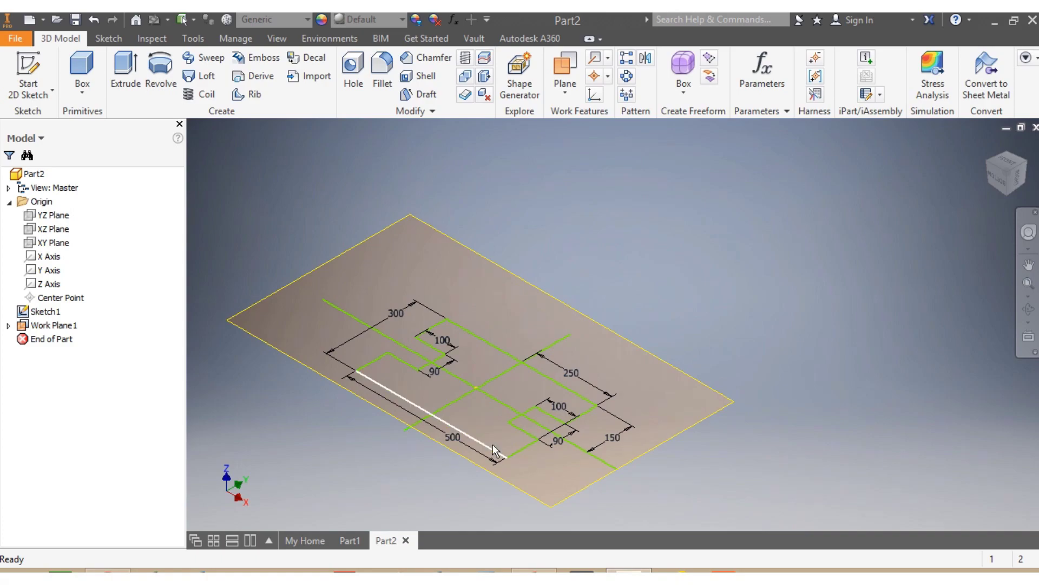
left_click(547, 503)
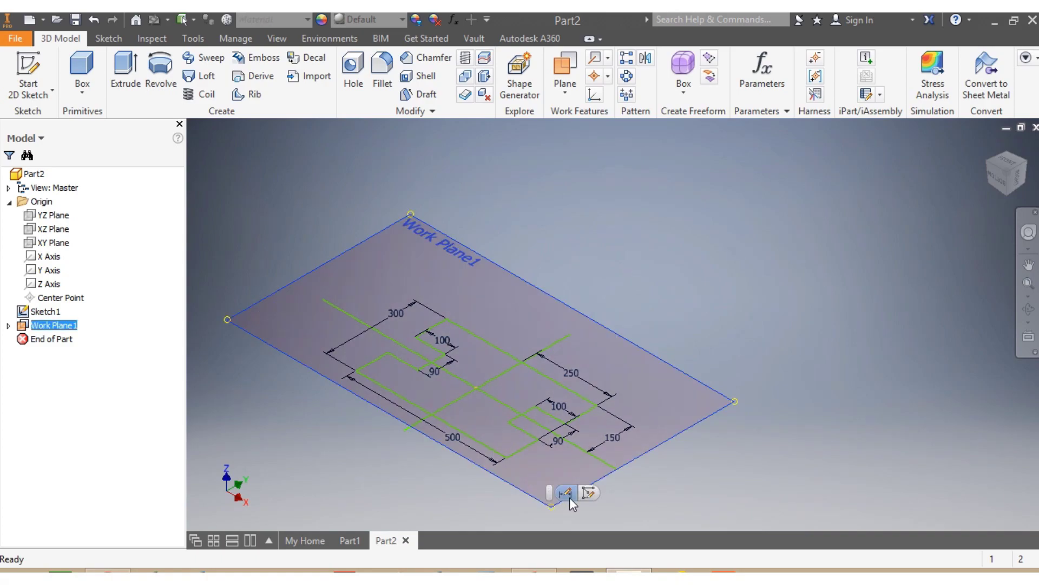
- Start a sketch on Work Plane1 and draw a vertical line through the origin
left_click(588, 493)
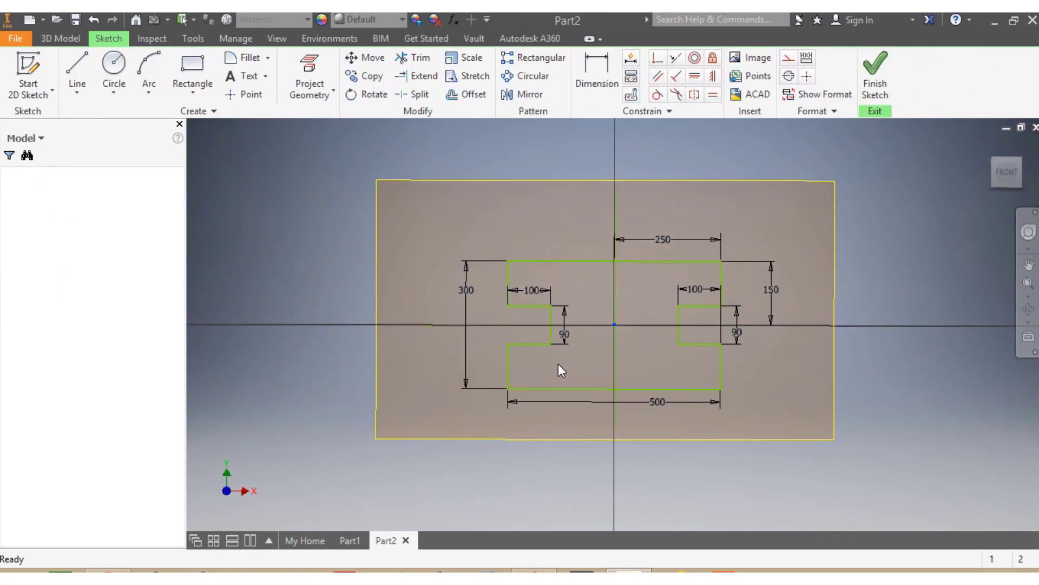
left_click(77, 70)
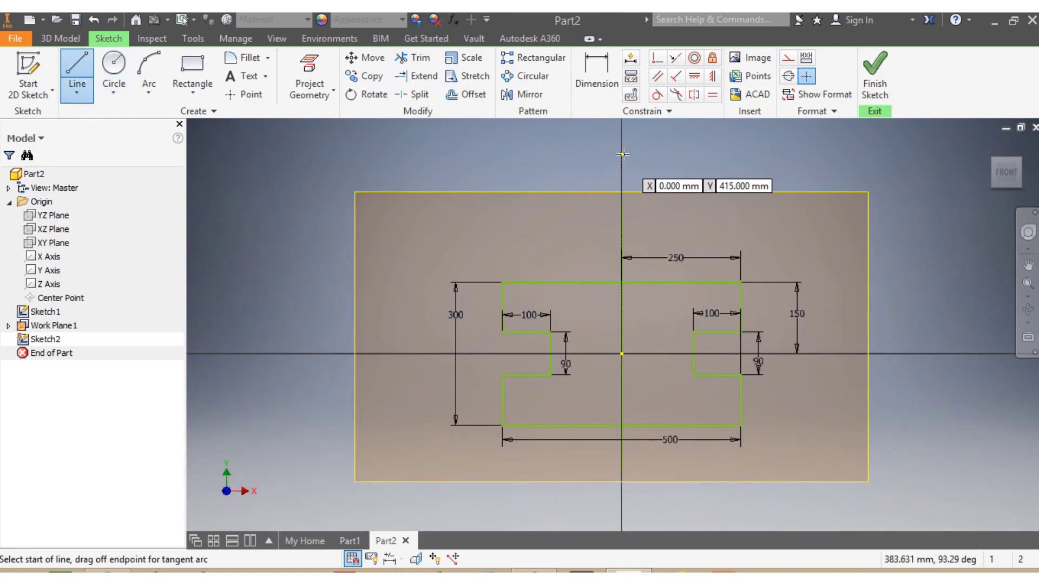
left_click(622, 153)
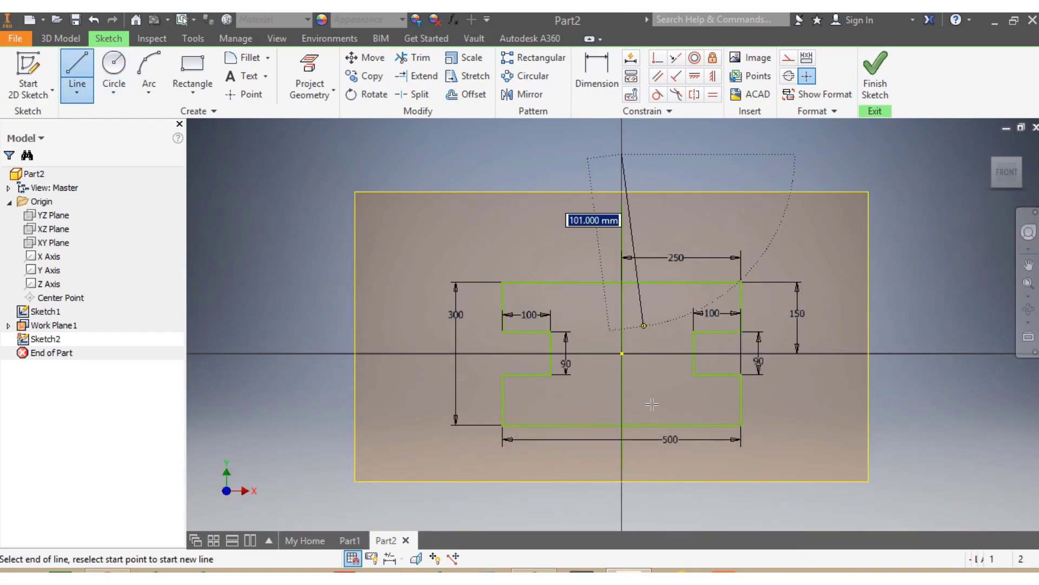
left_click(622, 512)
key("Escape")
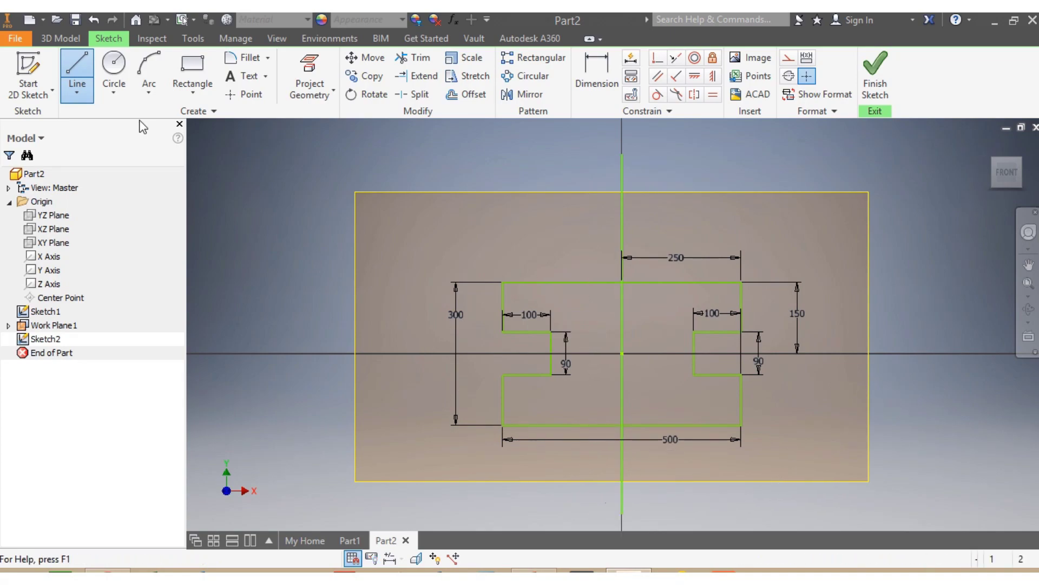
- Draw a horizontal line through the origin spanning across the profile
left_click(77, 80)
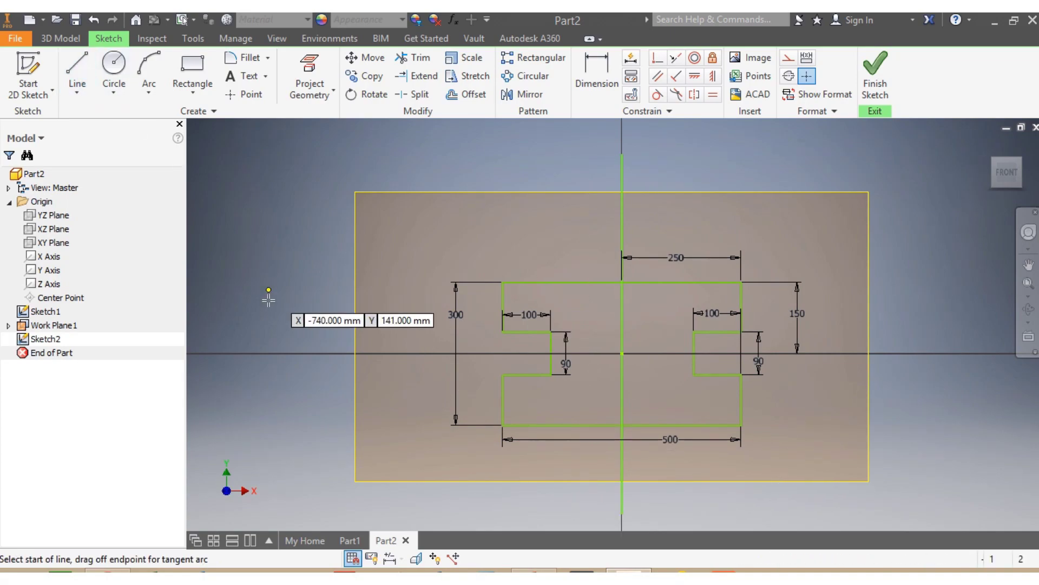
left_click(282, 353)
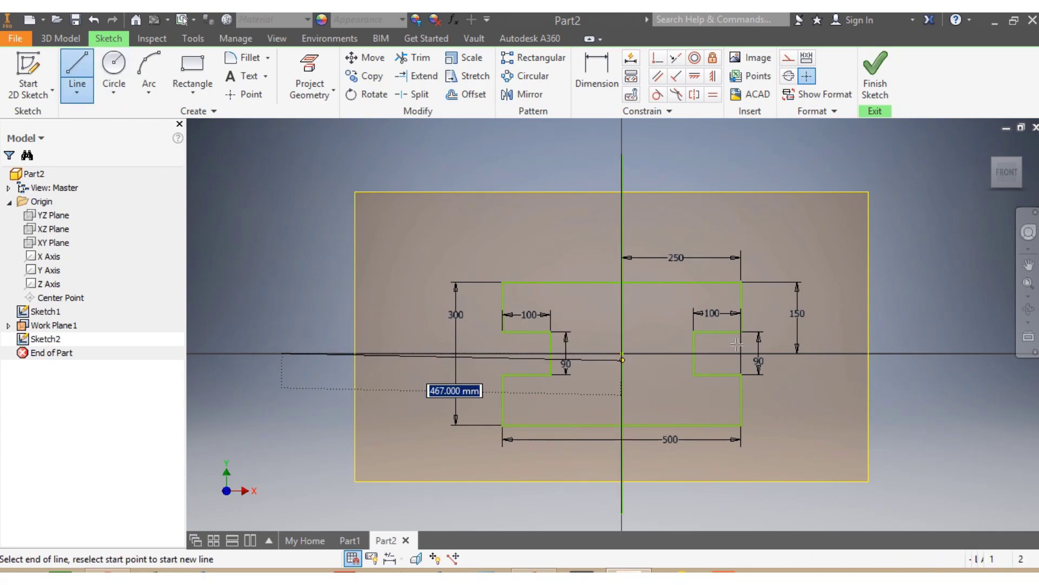
left_click(929, 353)
key("Escape")
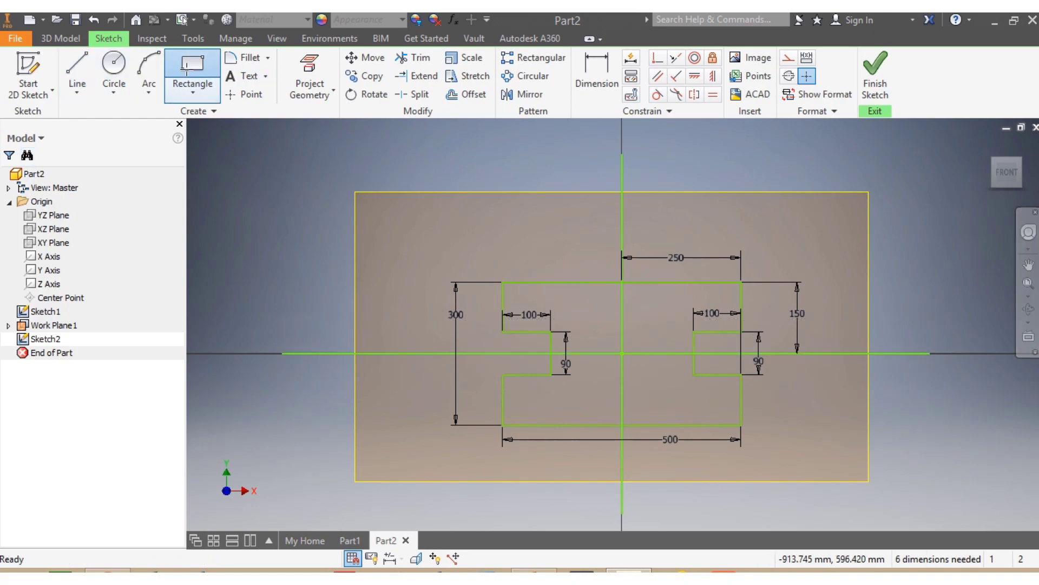
- Draw a two-point rectangle around the origin inside the notched profile
left_click(213, 85)
left_click(576, 320)
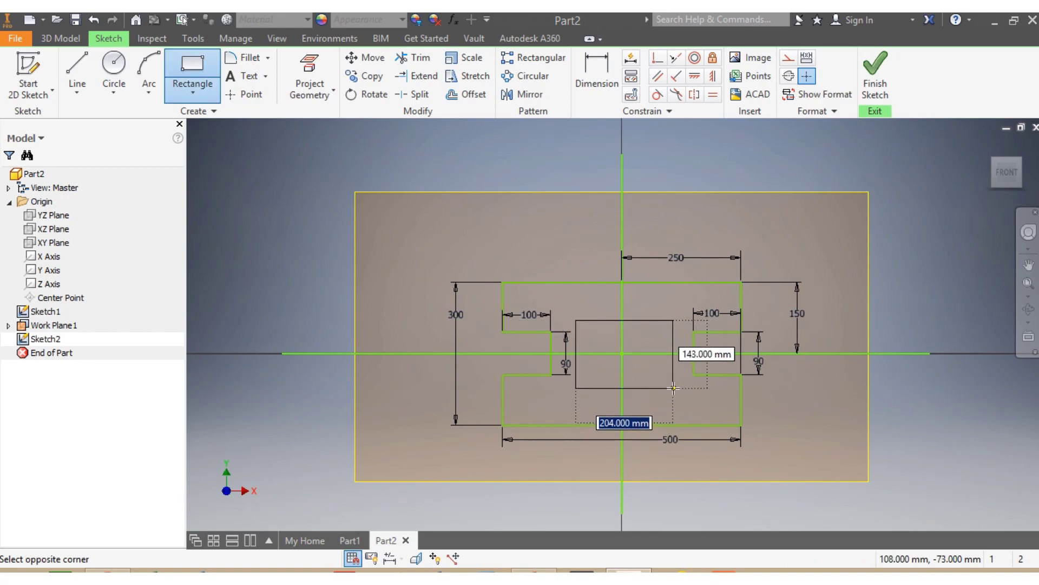
left_click(674, 388)
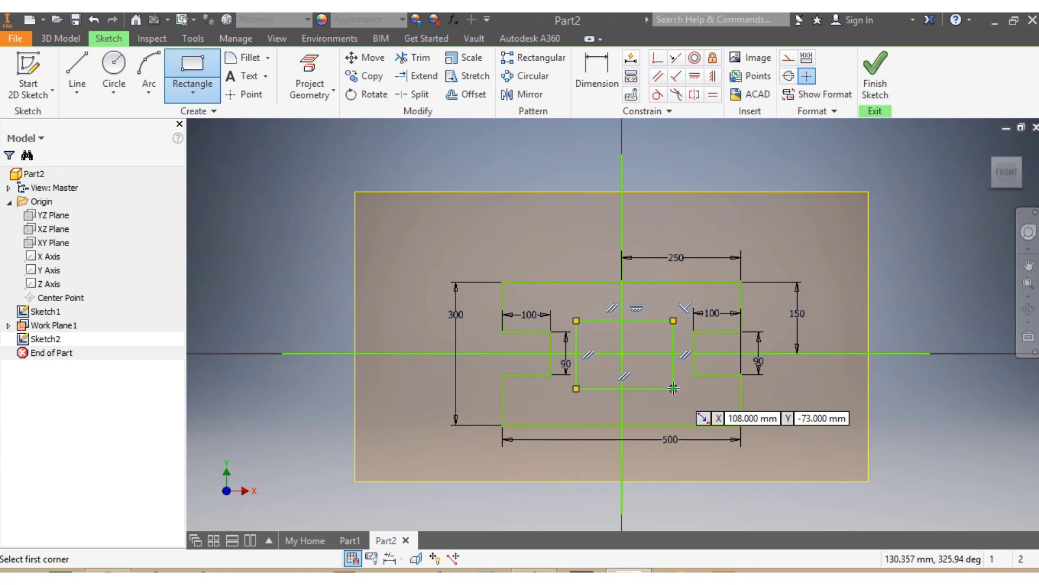
key("Escape")
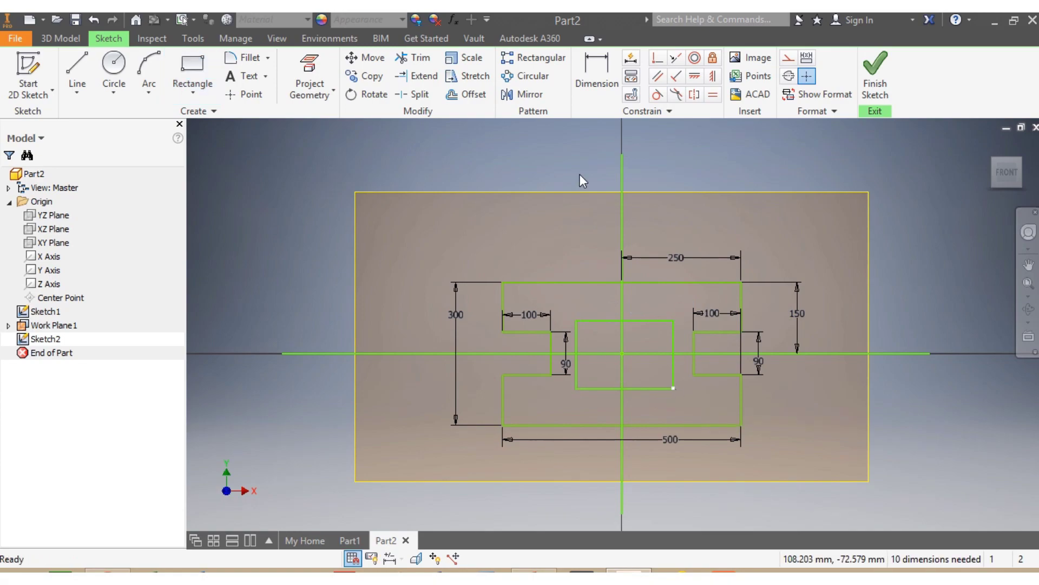
- Dimension the inner rectangle's width as 250 and its right edge 125 from the vertical axis
left_click(592, 76)
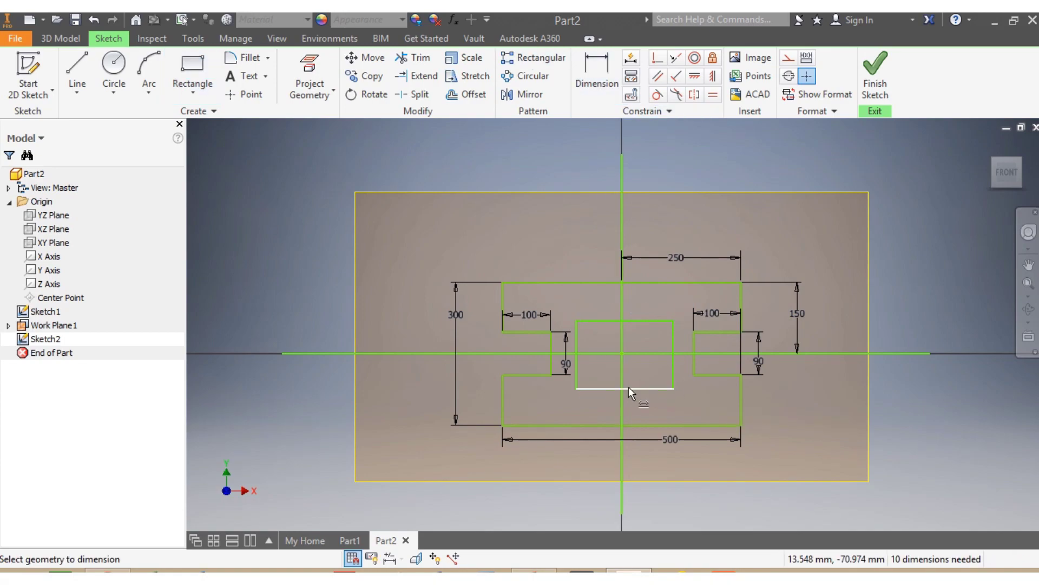
left_click(576, 339)
left_click(673, 338)
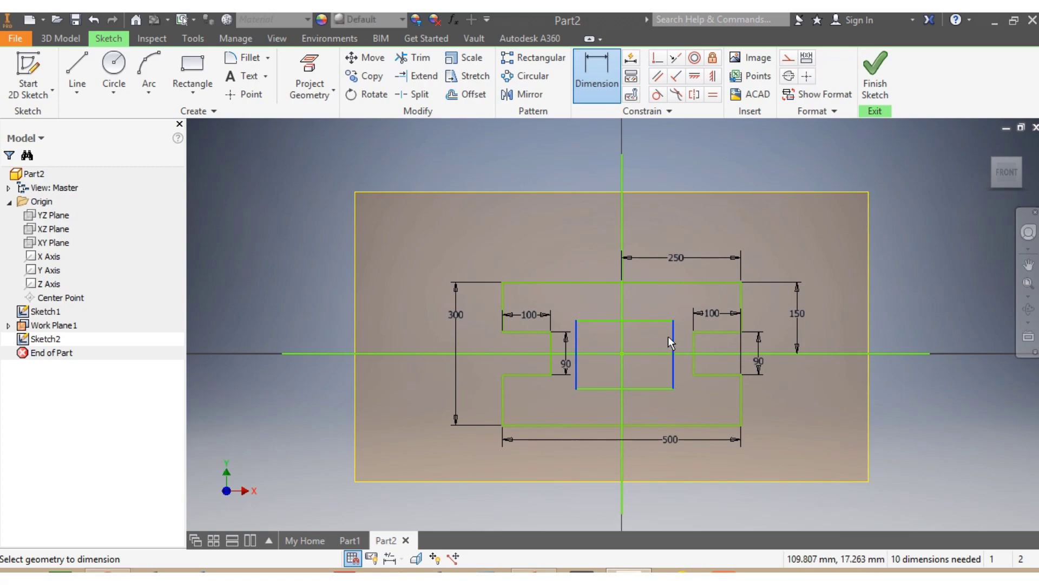
left_click(639, 302)
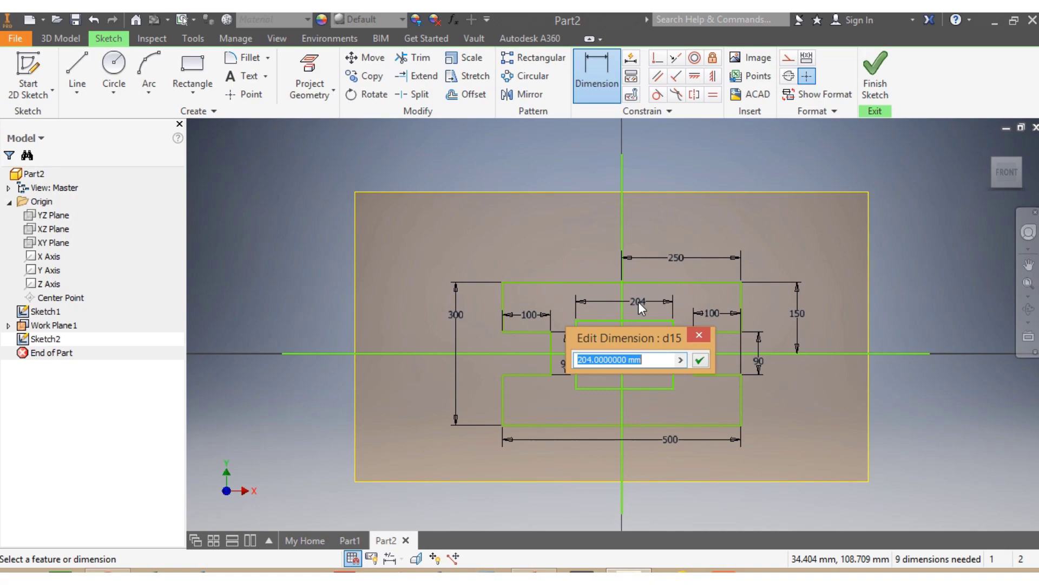
type("250")
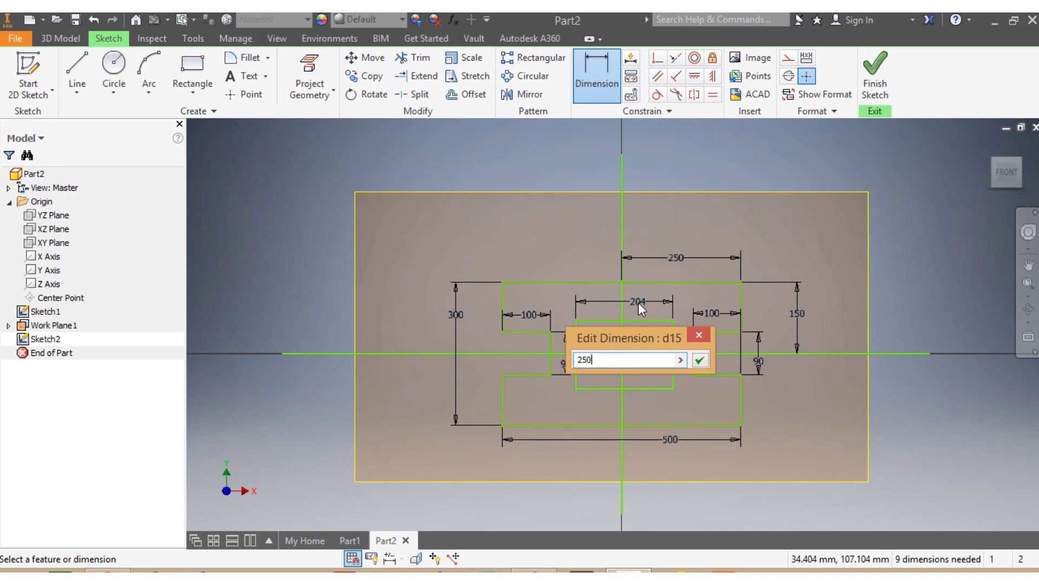
key("Return")
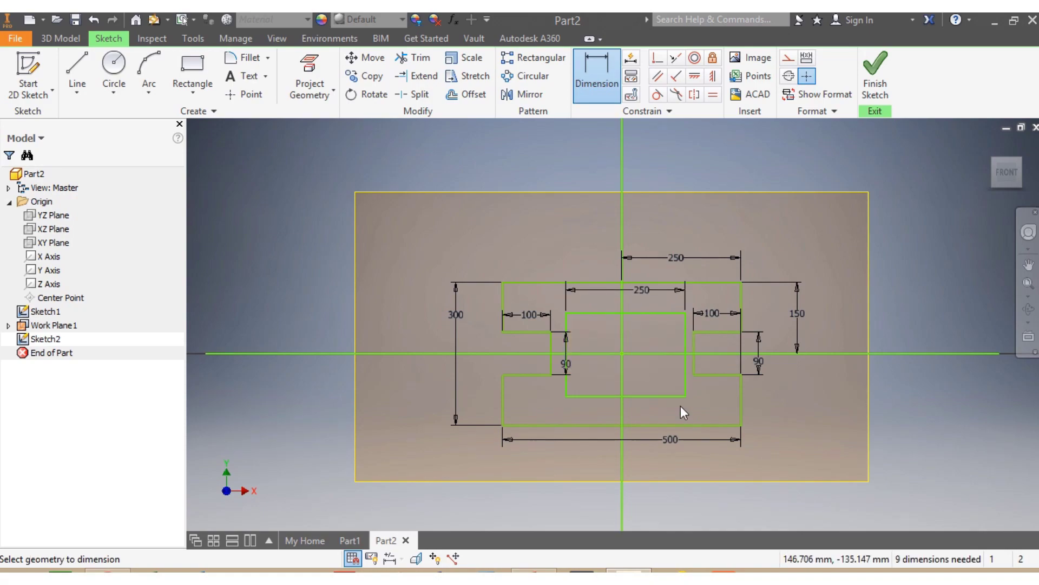
left_click(623, 323)
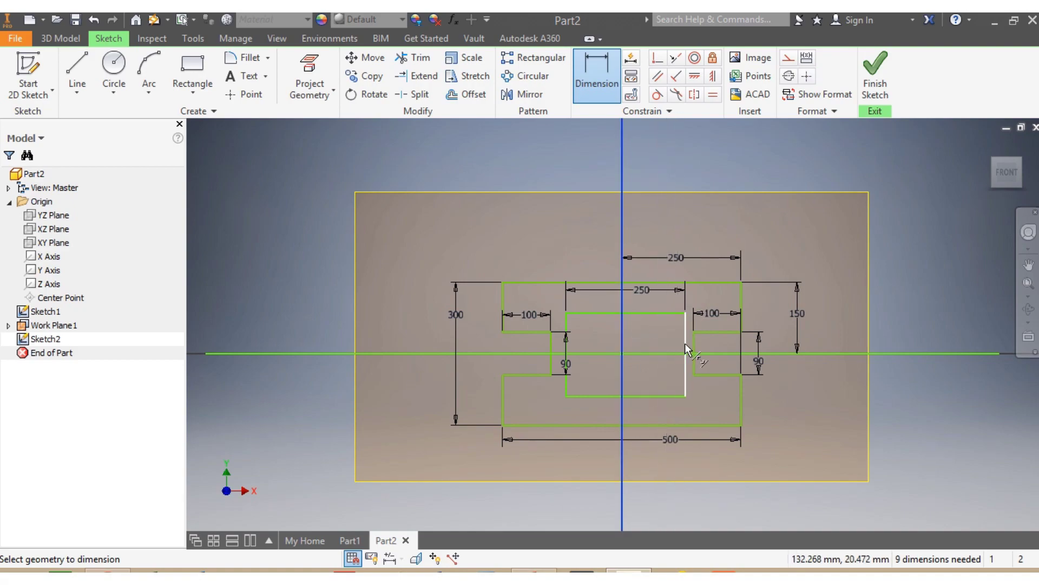
left_click(685, 343)
left_click(649, 336)
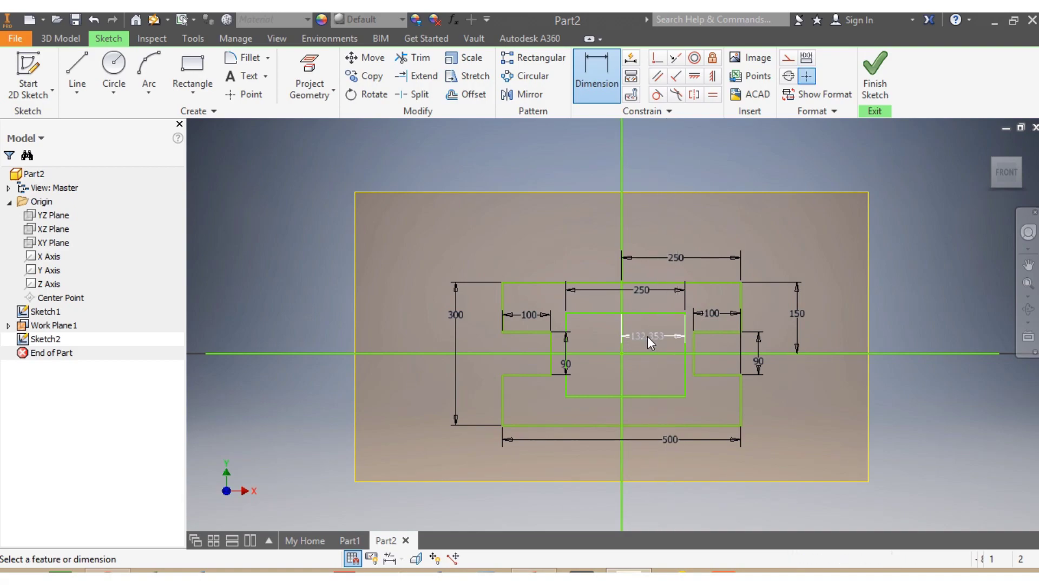
type("125")
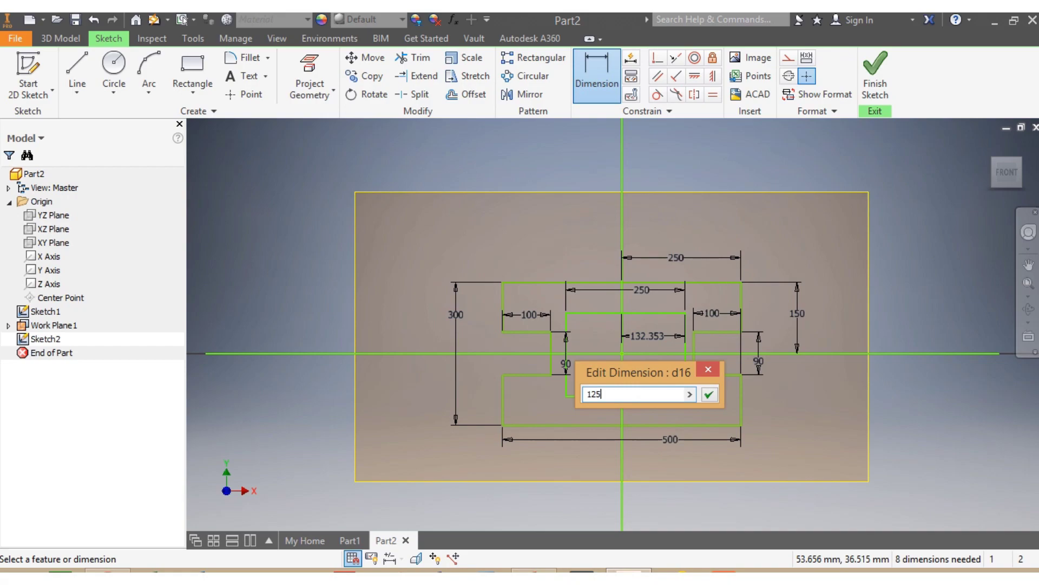
key("Return")
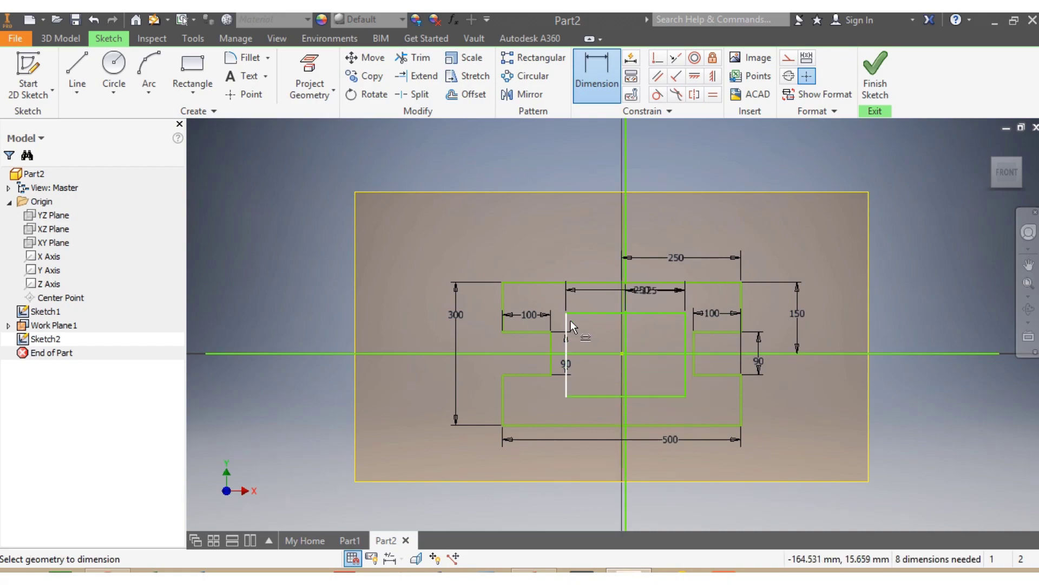
- Set the inner rectangle's height to 160 with a dimension on the left
left_click(586, 313)
left_click(589, 396)
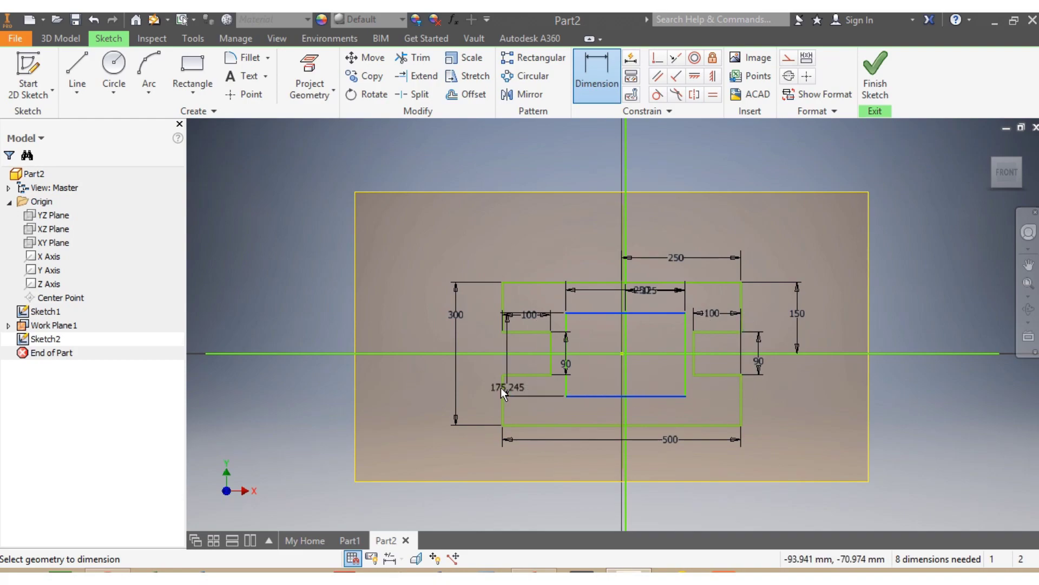
left_click(483, 368)
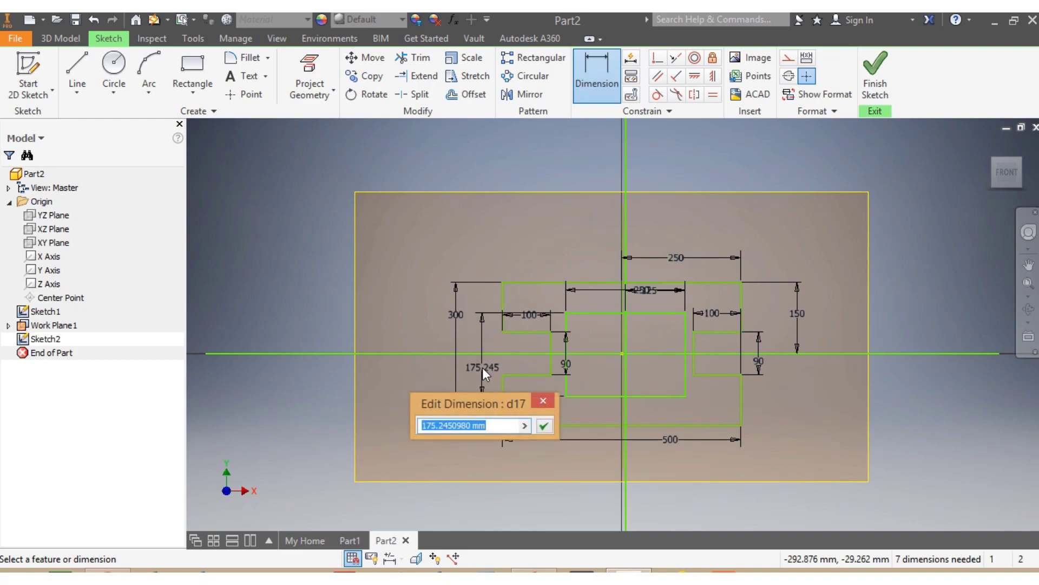
type("16")
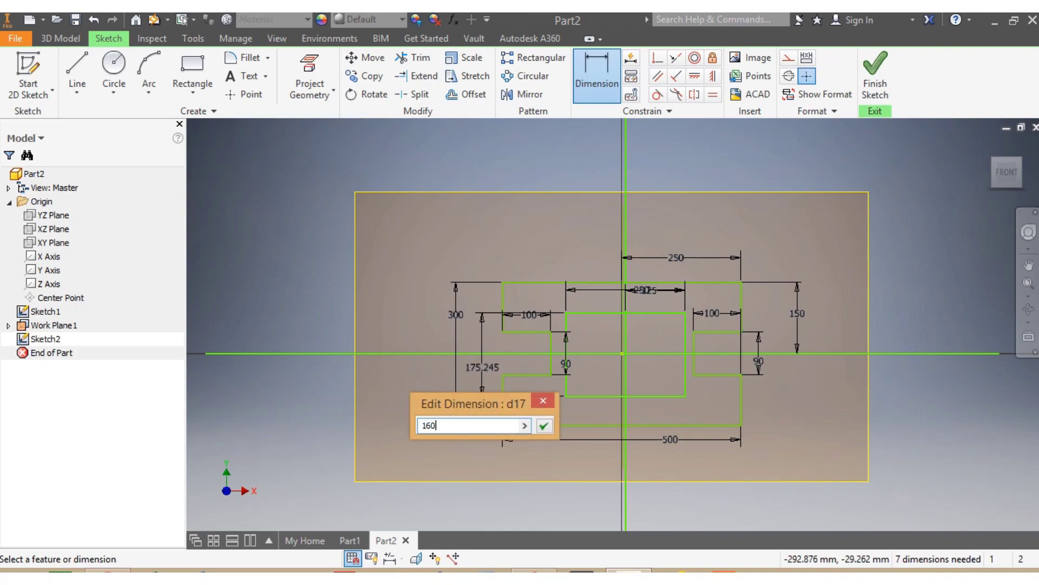
type("0")
key("Return")
scroll(528, 368, "up", 3)
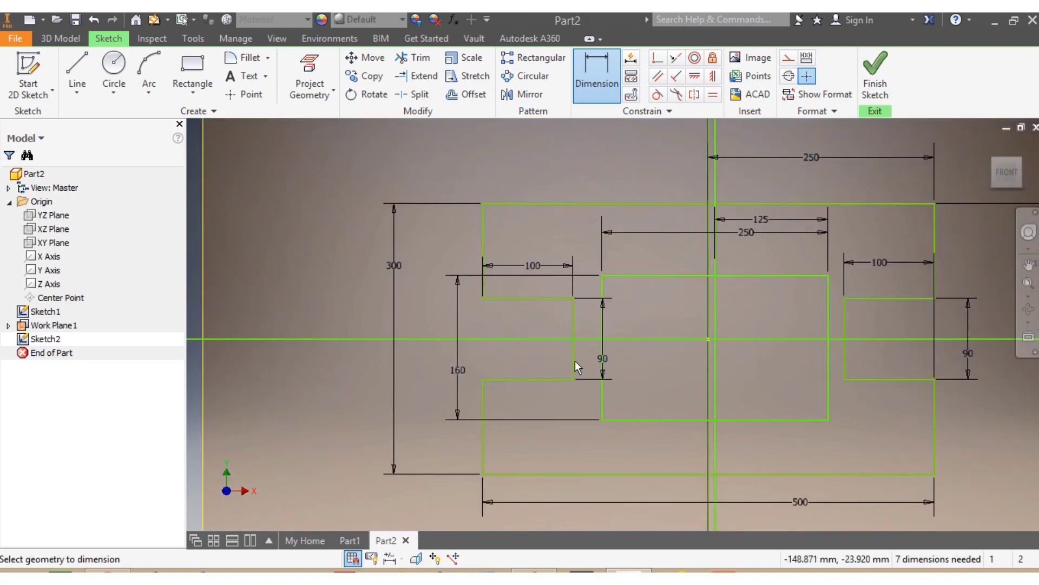
scroll(628, 366, "down", 3)
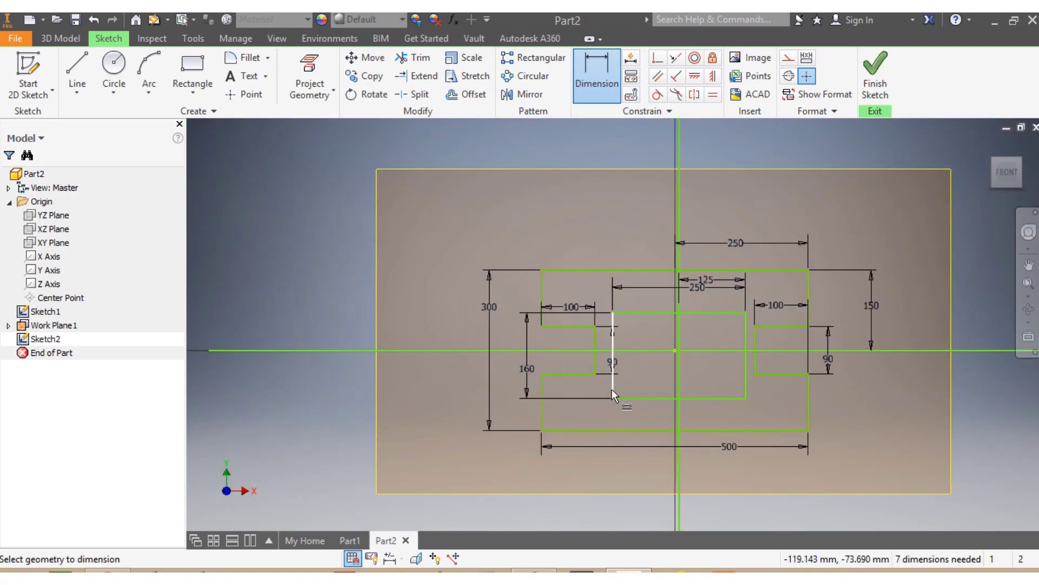
- Place the inner rectangle's bottom edge 80 below the horizontal axis
left_click(612, 389)
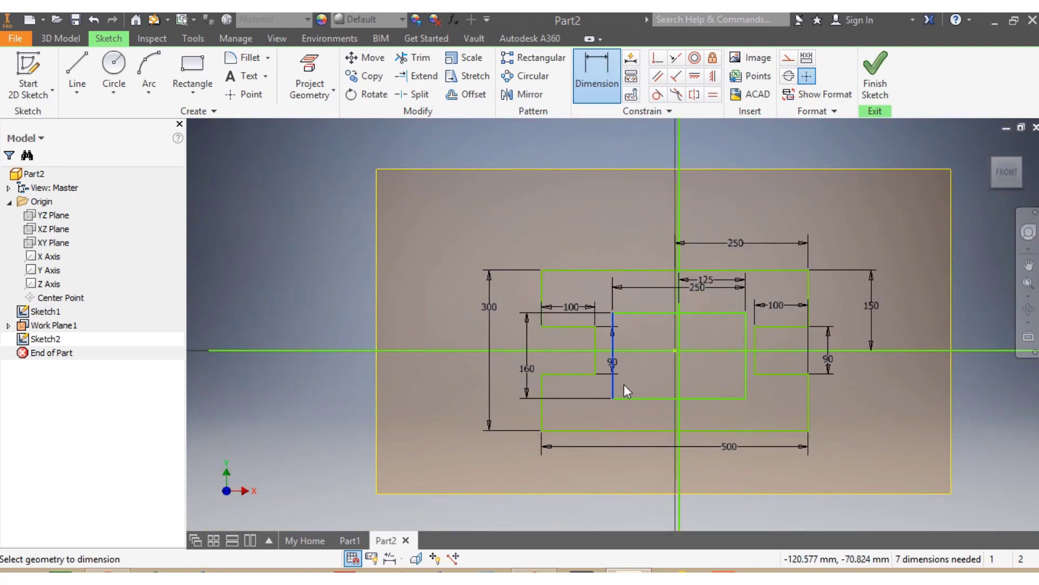
left_click(679, 388)
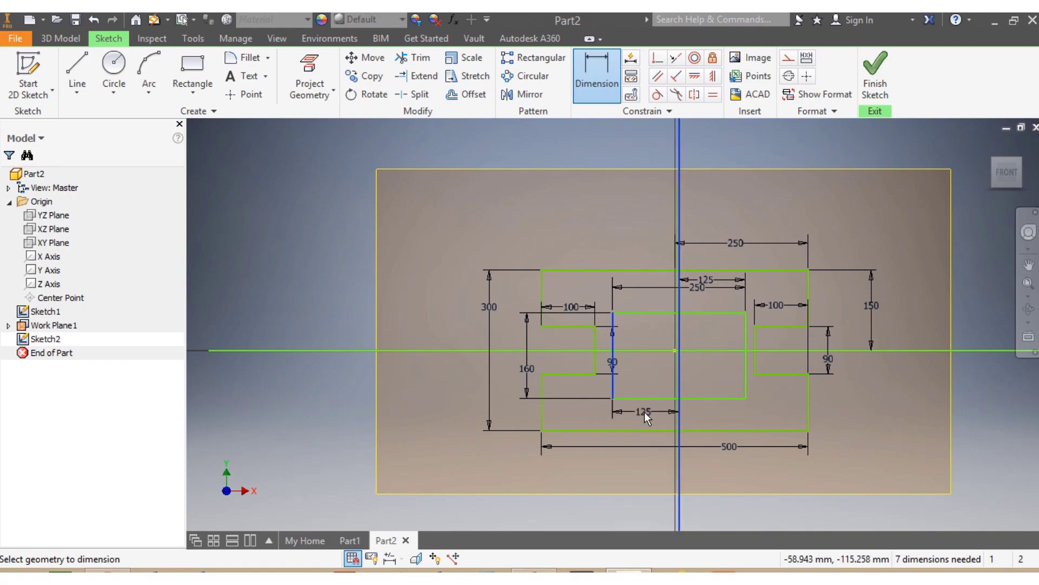
key("Escape")
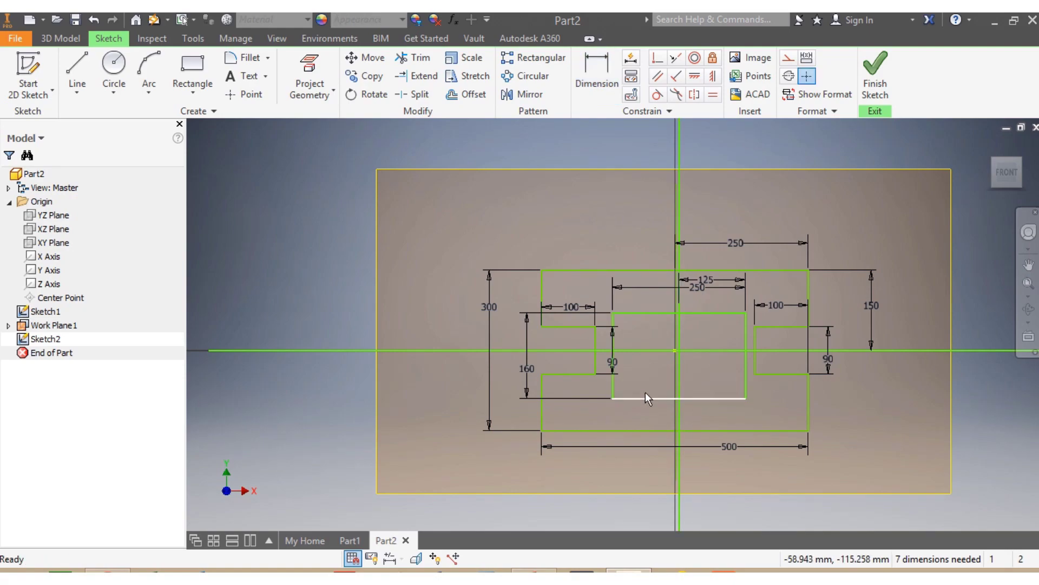
left_click(640, 351)
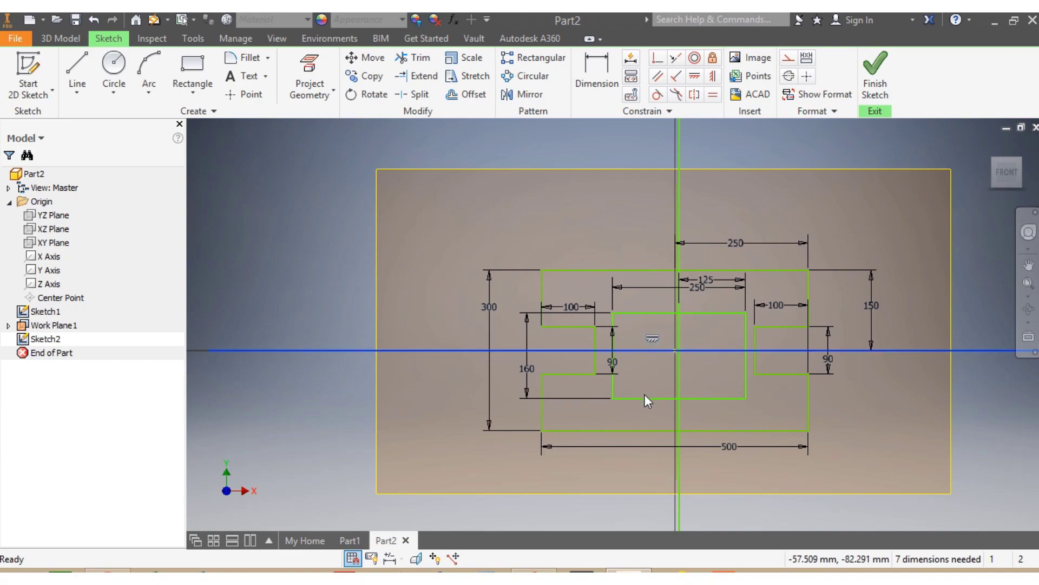
left_click(647, 398)
left_click(597, 73)
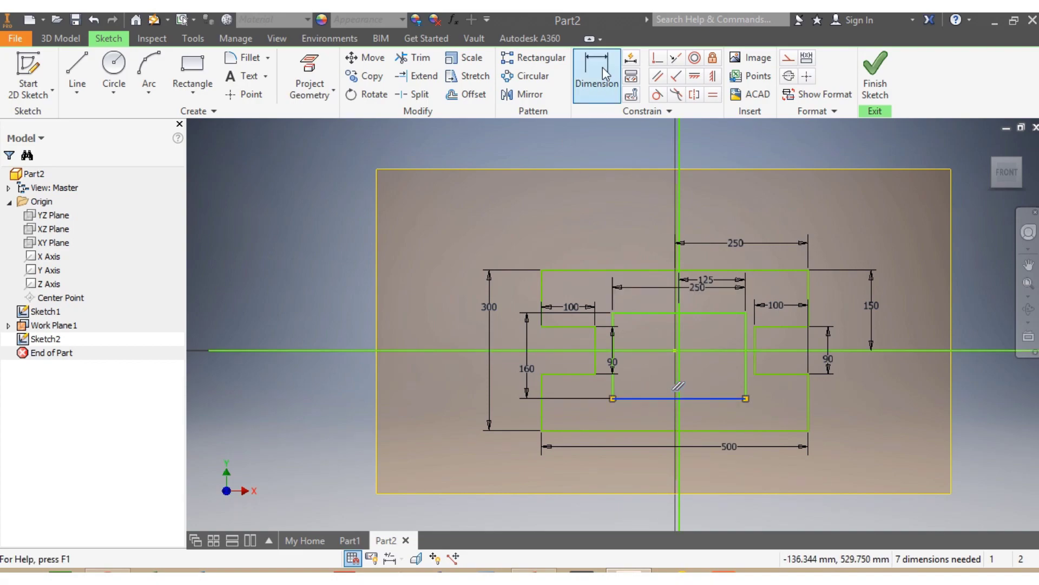
left_click(643, 351)
left_click(647, 398)
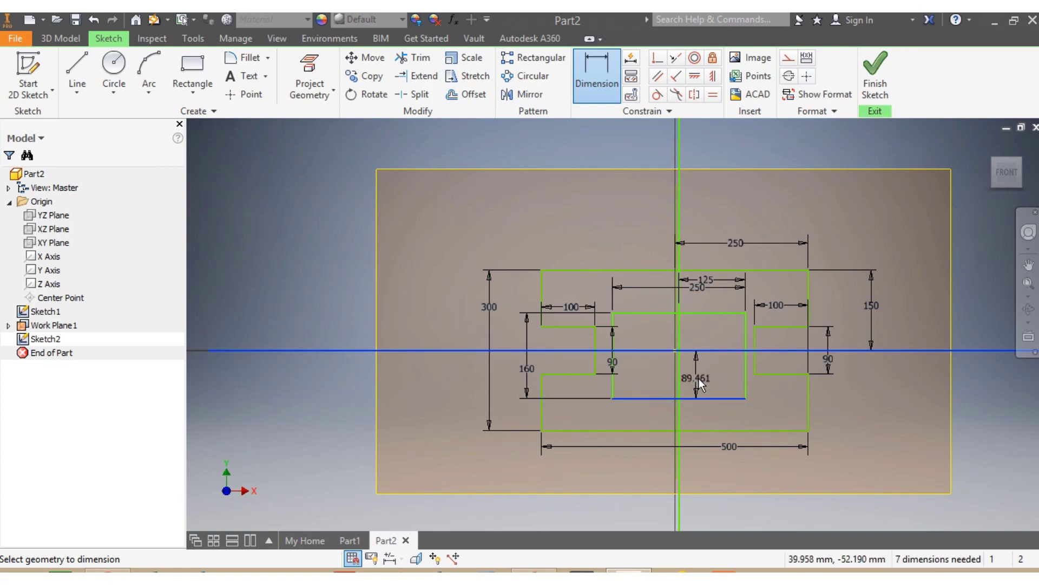
left_click(707, 379)
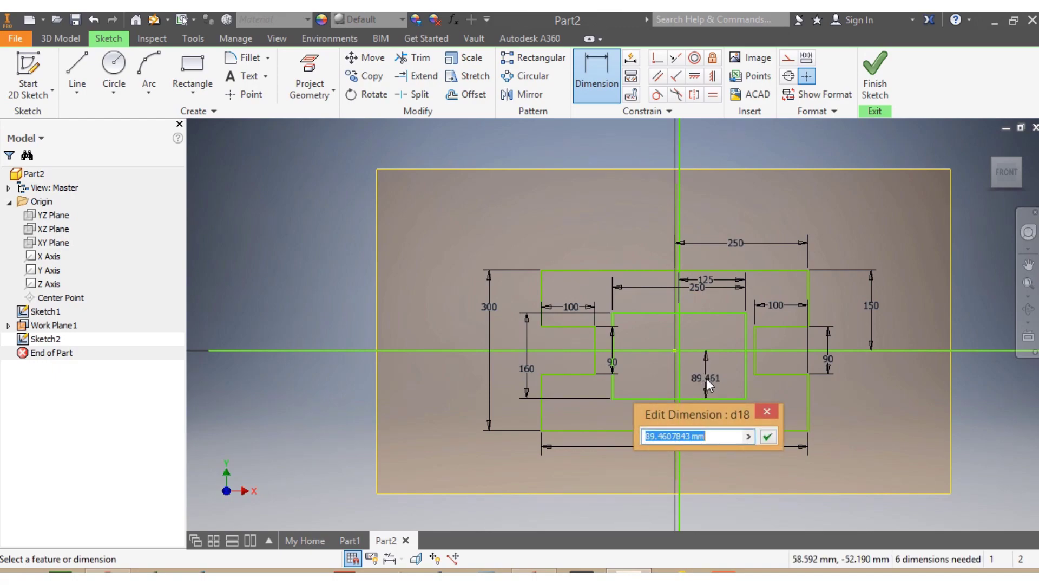
type("80")
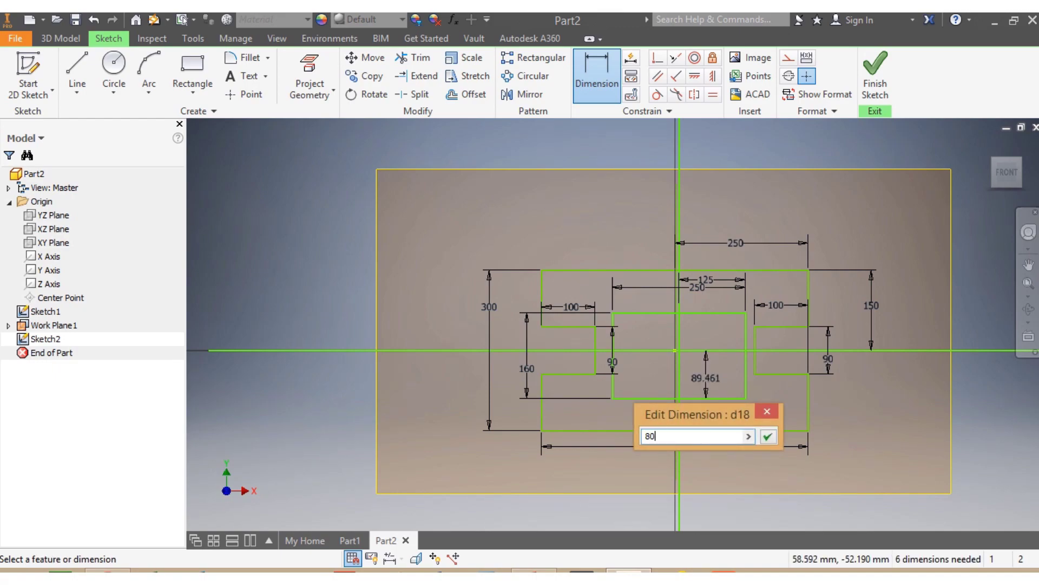
key("Return")
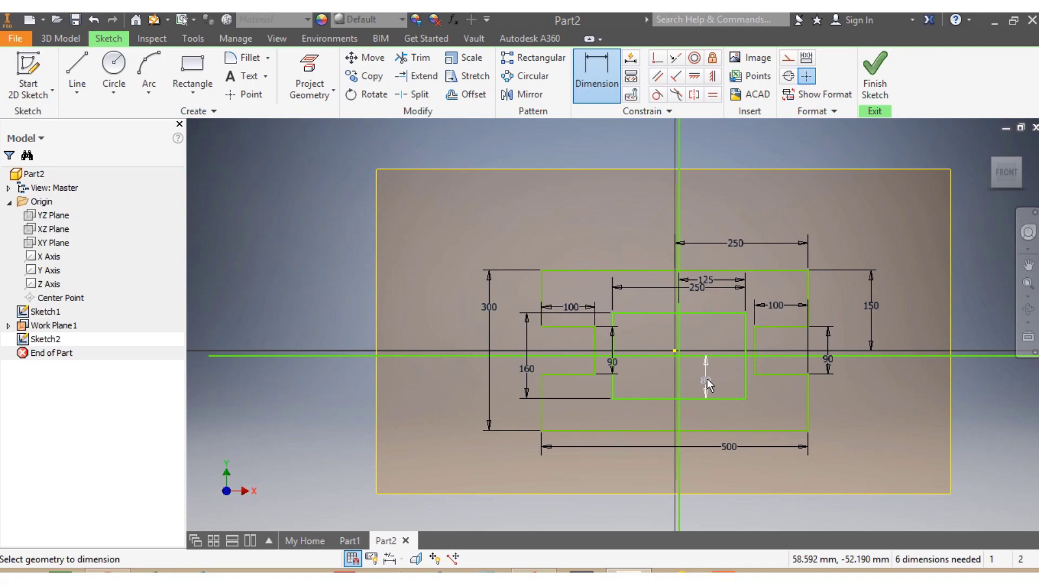
key("Escape")
- Drag the centre lines to confirm the sketch is fully constrained
scroll(710, 366, "down", 5)
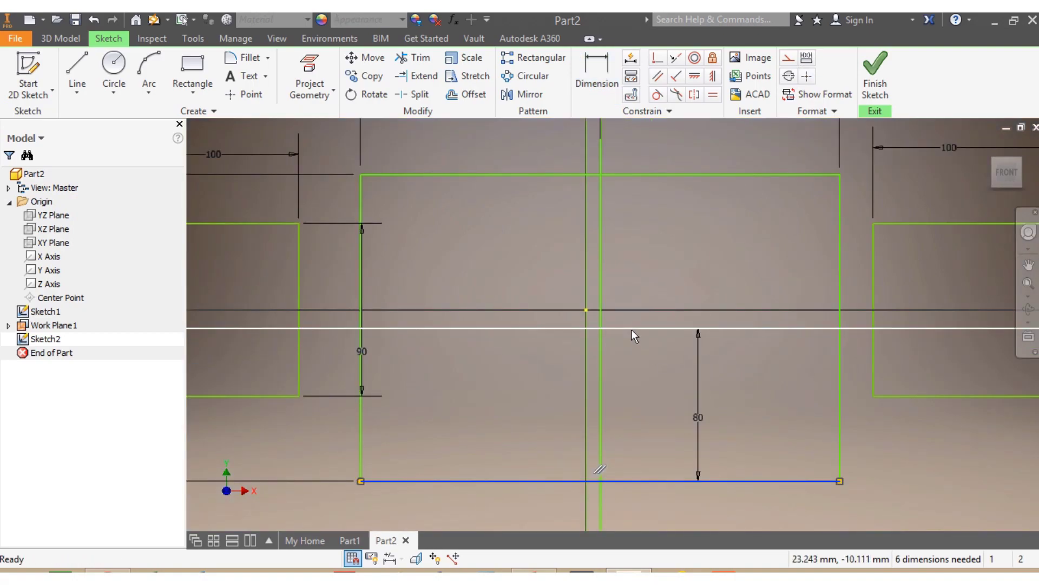
left_click_drag(631, 330, 623, 311)
left_click_drag(603, 381, 588, 382)
scroll(588, 383, "up", 8)
scroll(588, 385, "down", 3)
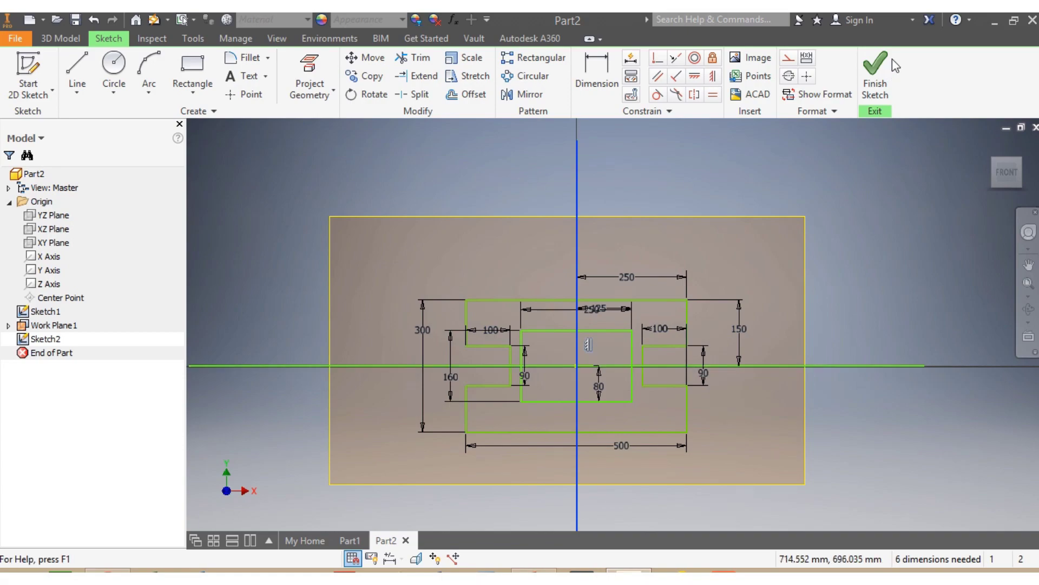
- Finish Sketch2 and create Work Plane2 offset 50 mm above Work Plane1
left_click(877, 85)
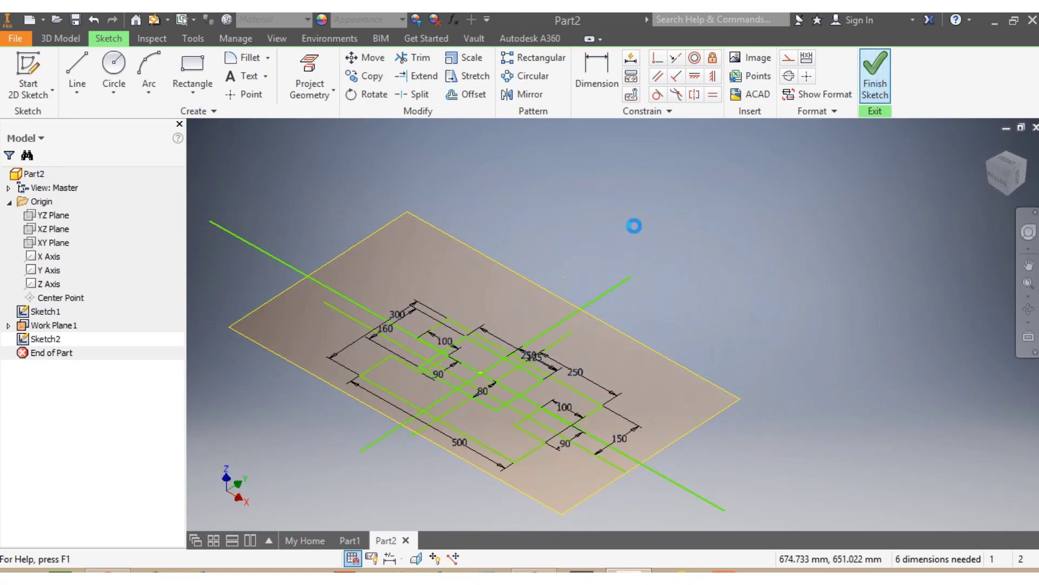
scroll(366, 191, "up", 2)
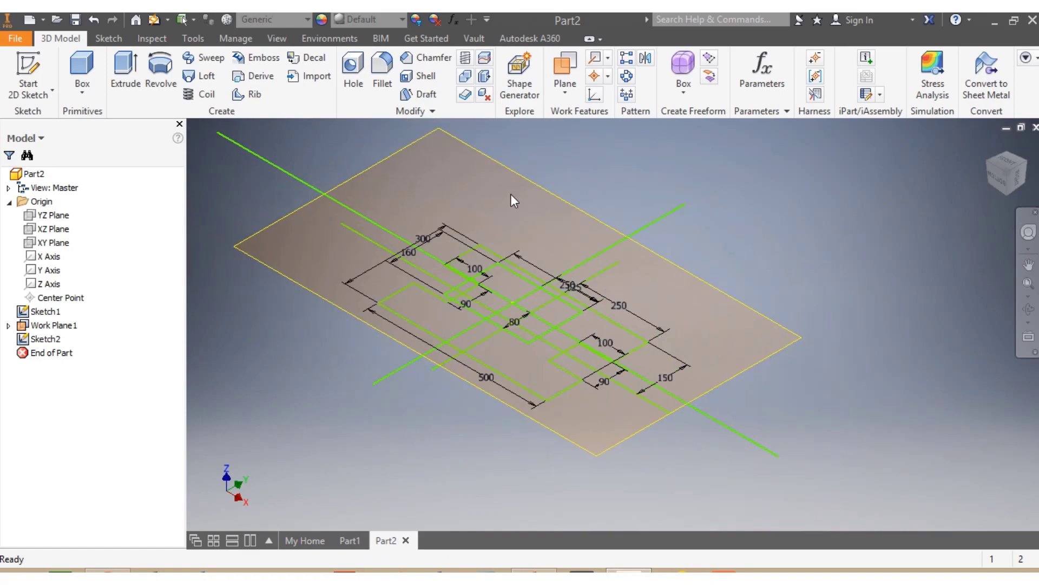
left_click(566, 76)
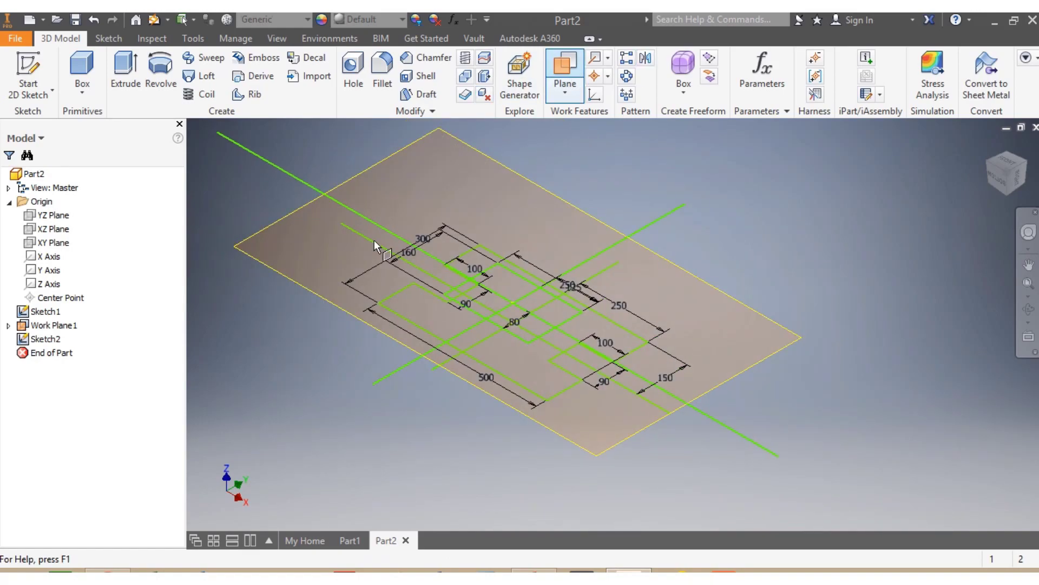
scroll(363, 265, "up", 2)
scroll(341, 278, "down", 3)
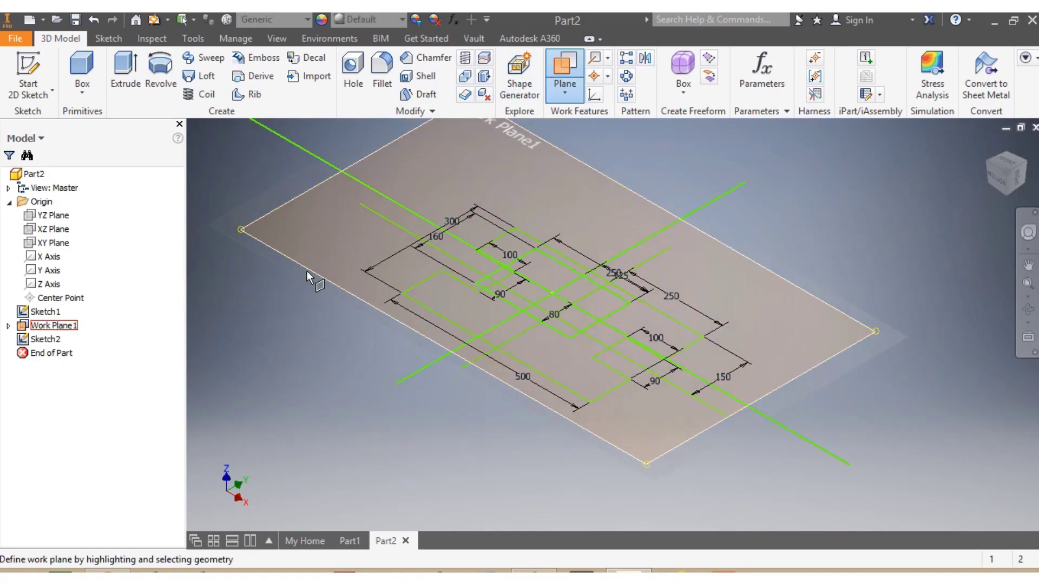
left_click_drag(306, 270, 304, 230)
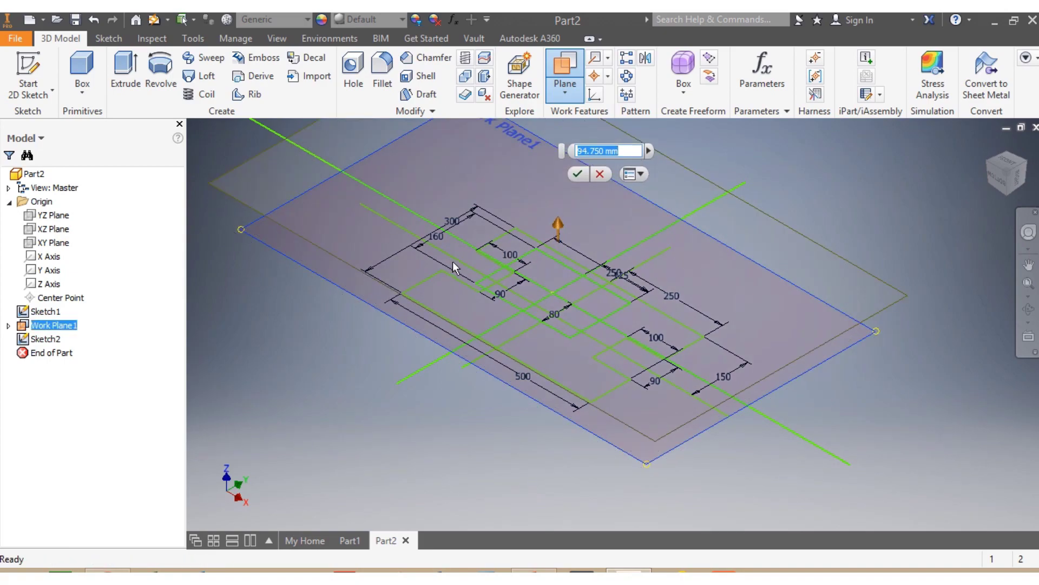
type("50")
key("Return")
scroll(558, 225, "down", 5)
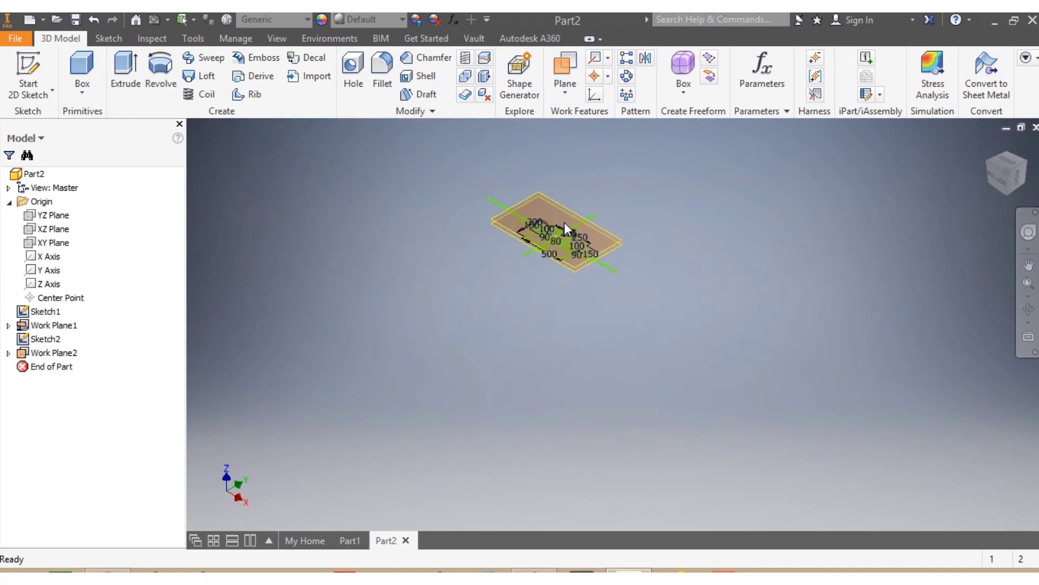
scroll(564, 222, "up", 4)
- Sketch a rectangle on Work Plane2 over the central rectangle, then finish Sketch3
left_click(762, 287)
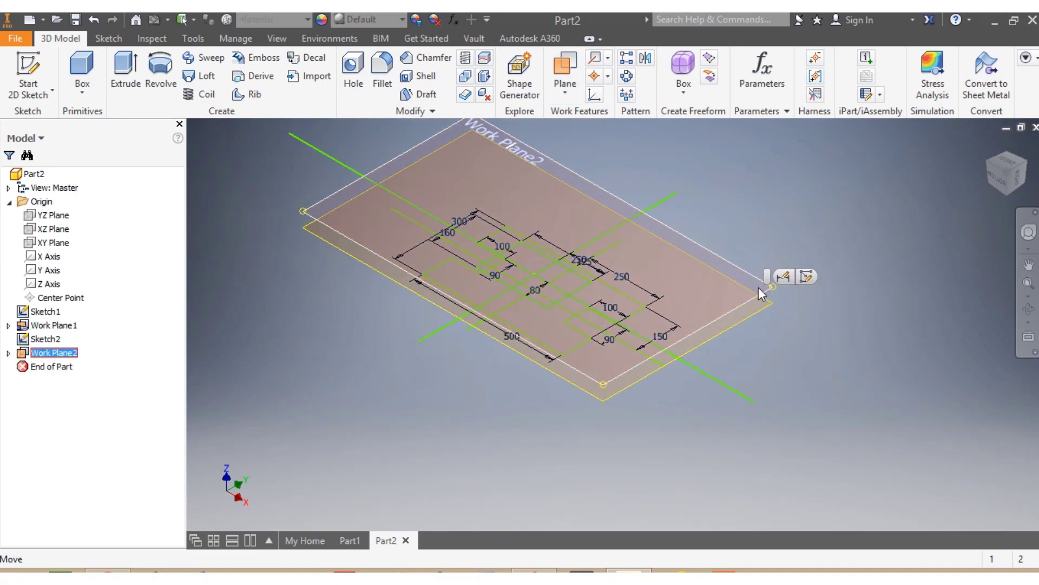
left_click(805, 277)
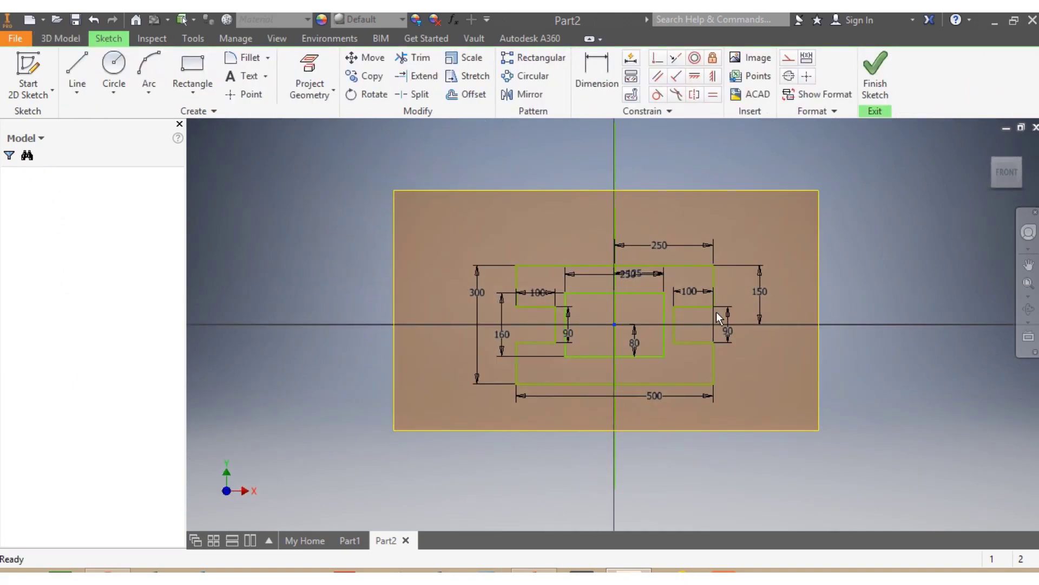
scroll(677, 313, "up", 3)
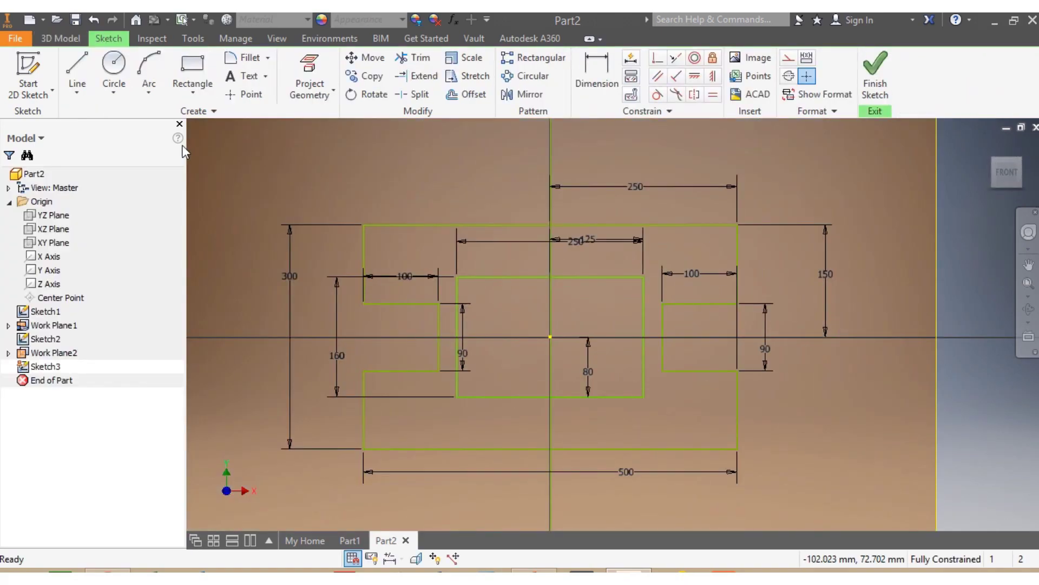
left_click(193, 64)
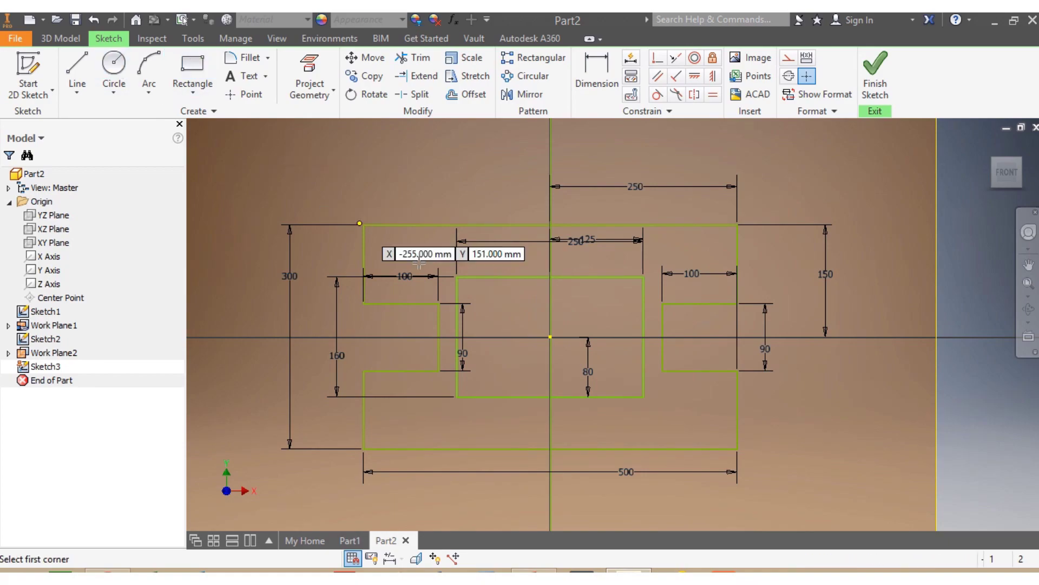
left_click(457, 277)
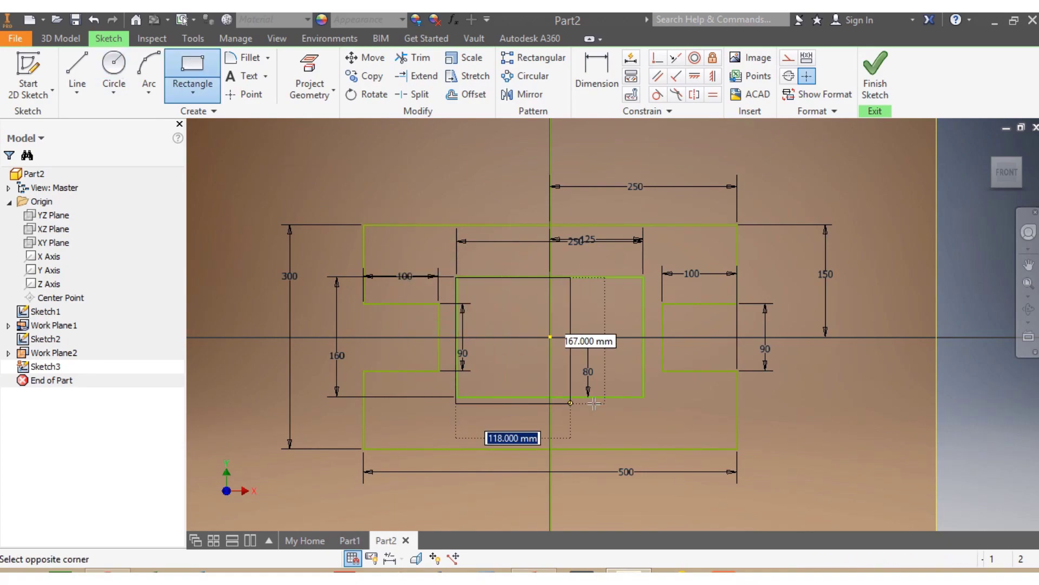
left_click(642, 397)
scroll(643, 397, "down", 3)
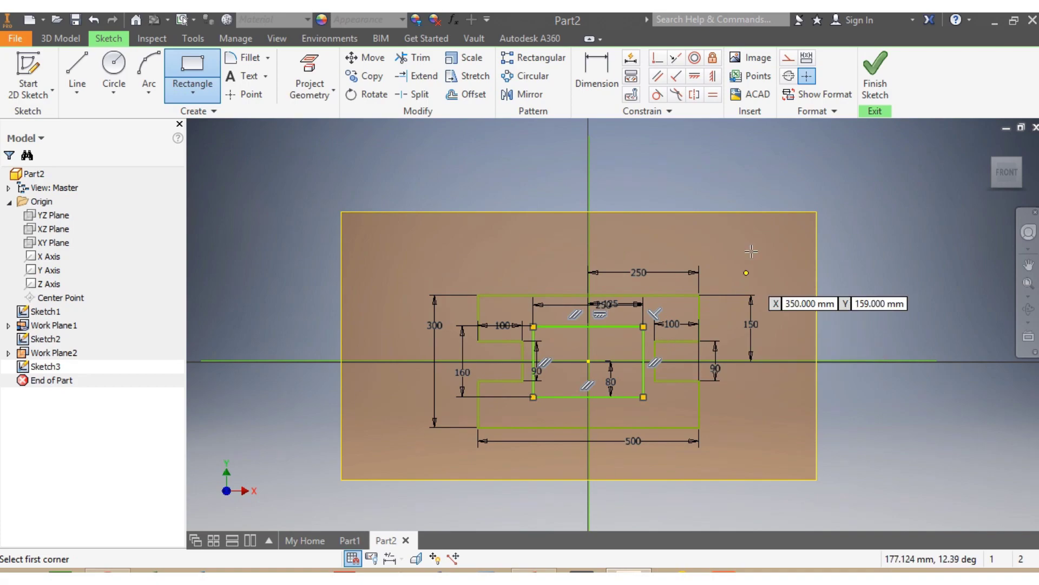
left_click(877, 74)
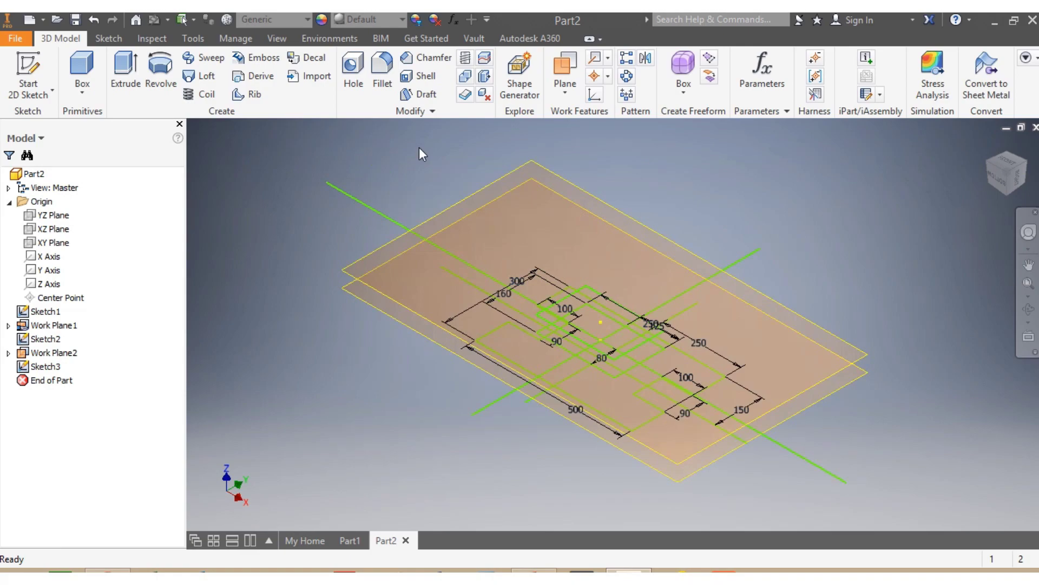
- Create Work Plane3 offset 150 mm above Work Plane2 and start a sketch on it
left_click(565, 81)
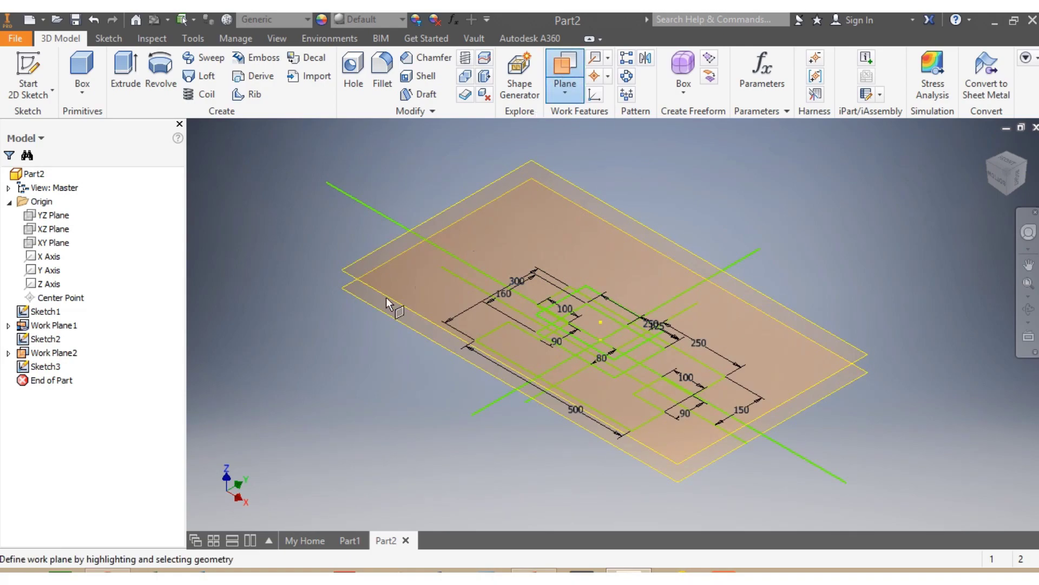
left_click_drag(390, 294, 397, 241)
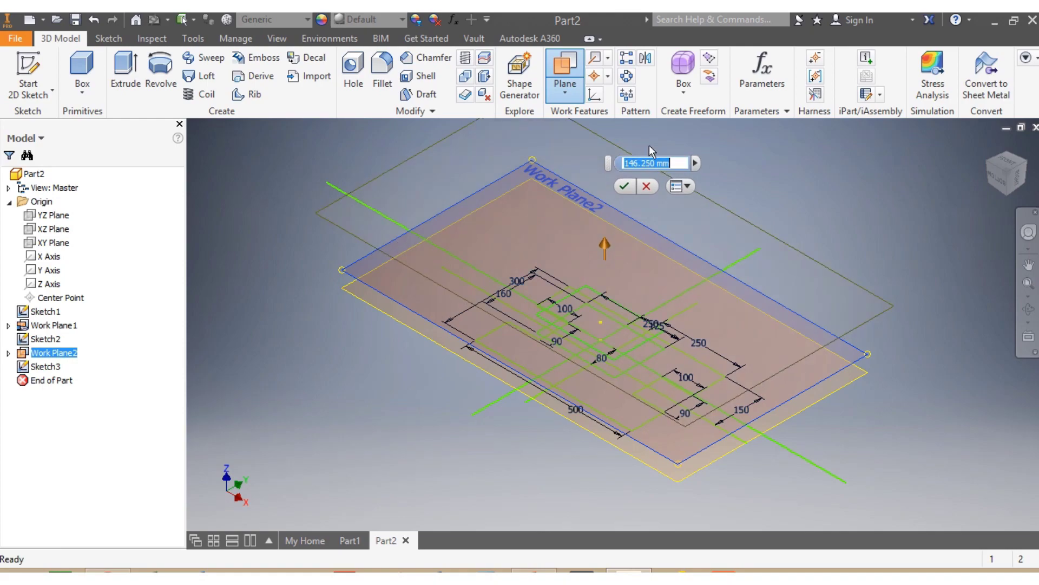
type("150")
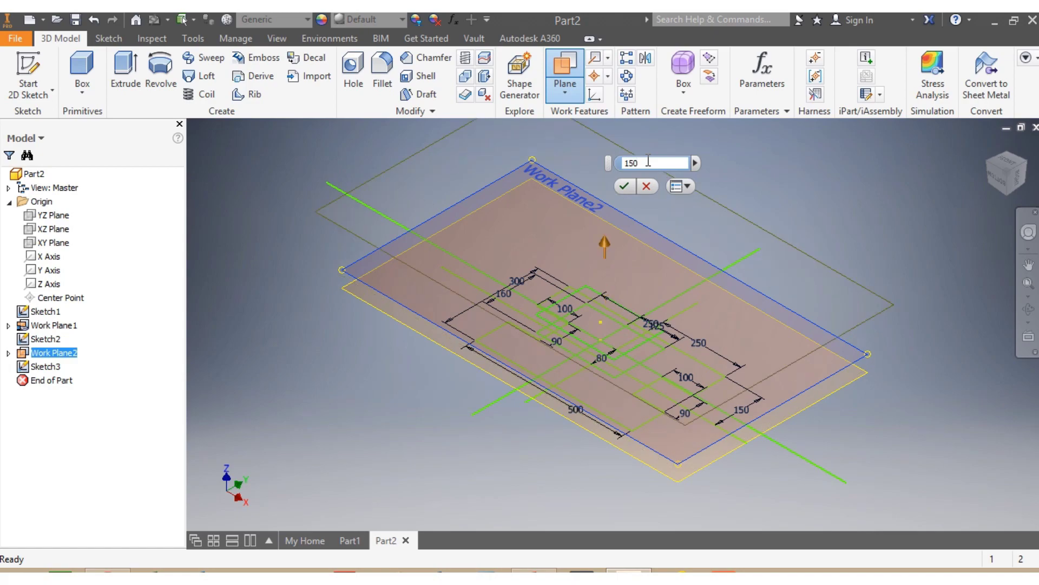
key("Return")
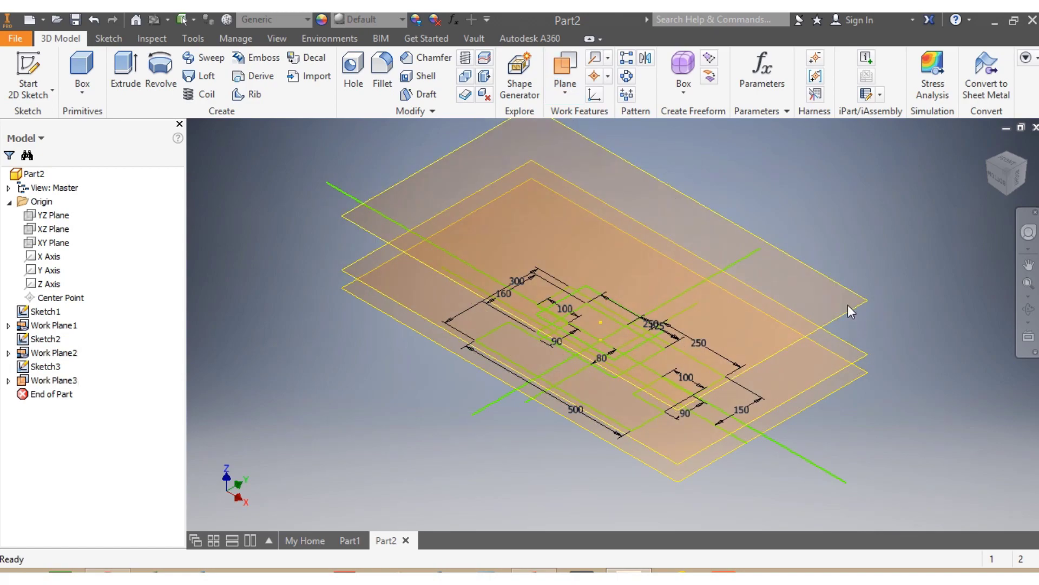
left_click(850, 308)
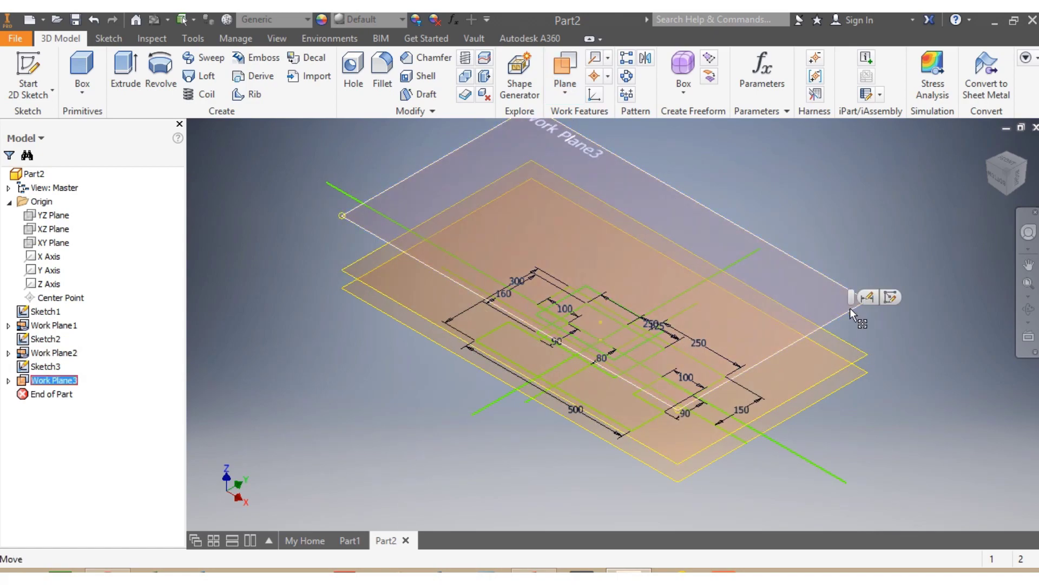
left_click(889, 296)
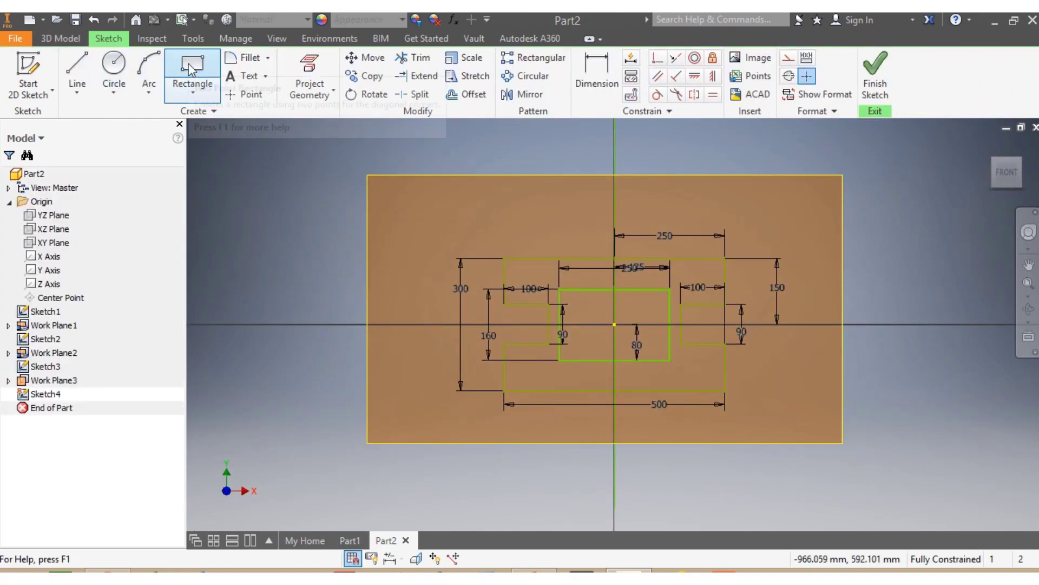
- Draw vertical and horizontal centre lines along the axes through the origin
left_click(77, 68)
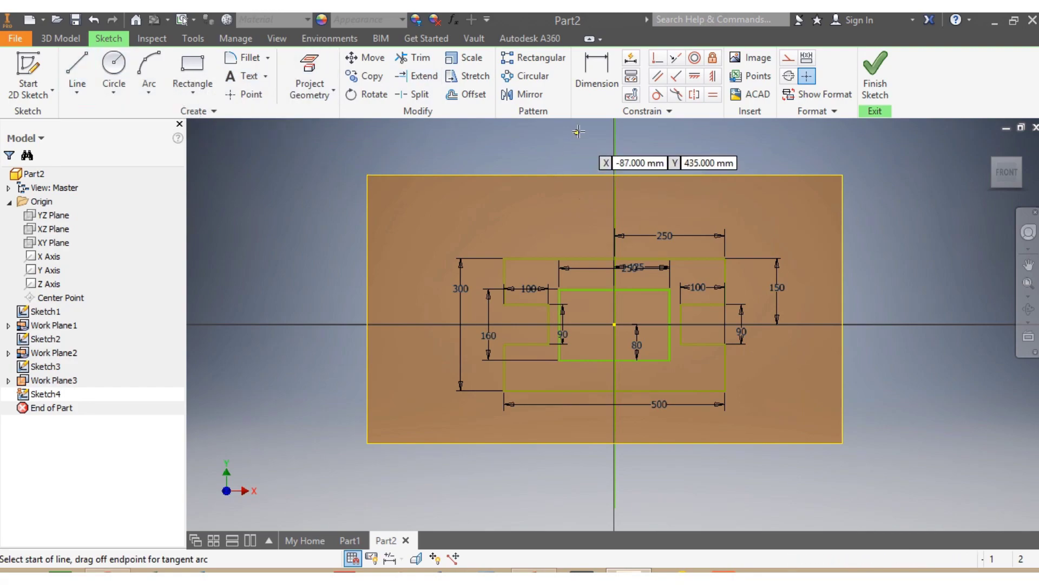
left_click(615, 128)
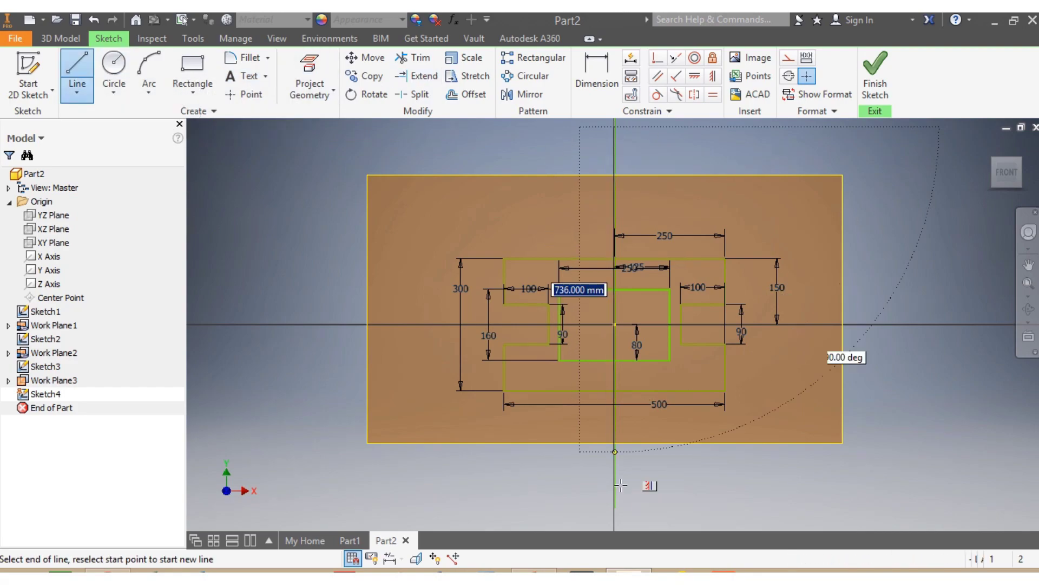
left_click(614, 508)
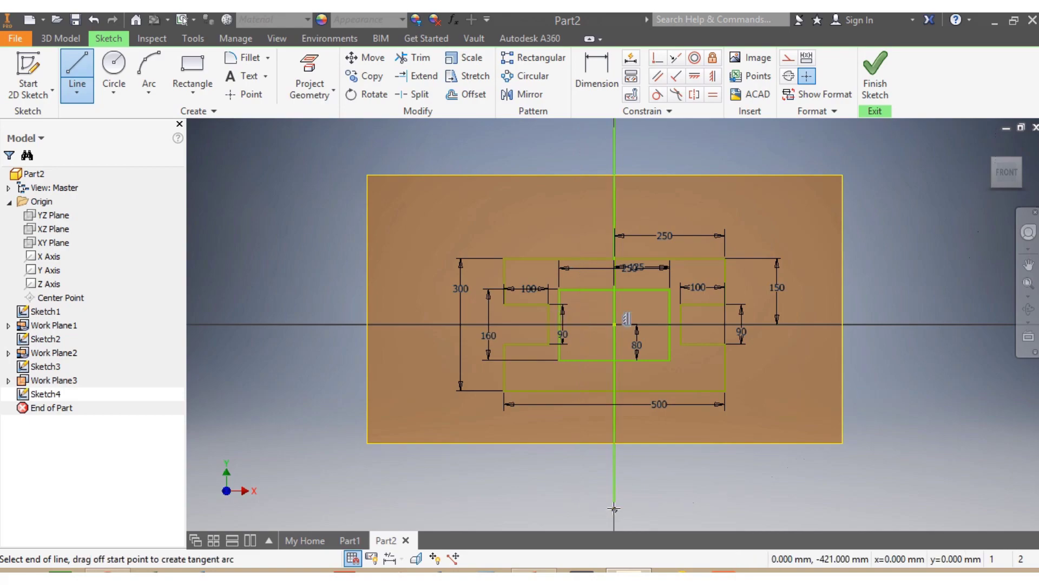
key("Escape")
left_click(77, 67)
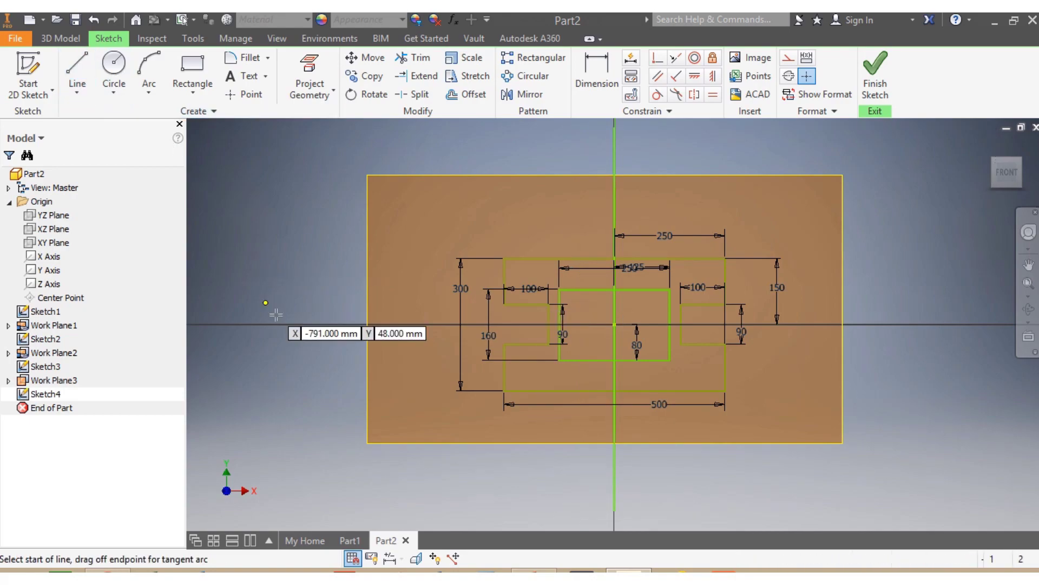
left_click(256, 325)
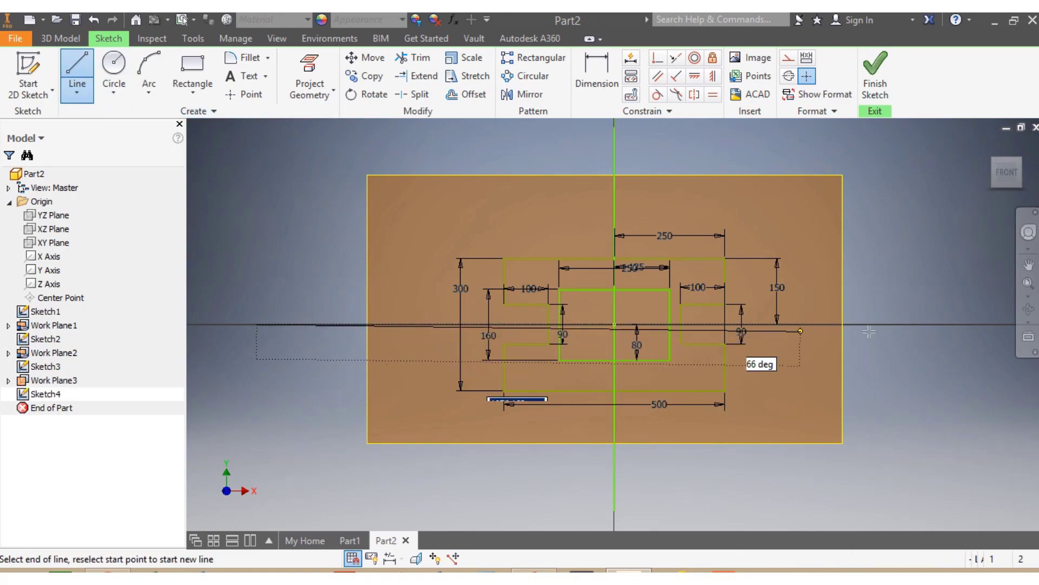
left_click(948, 324)
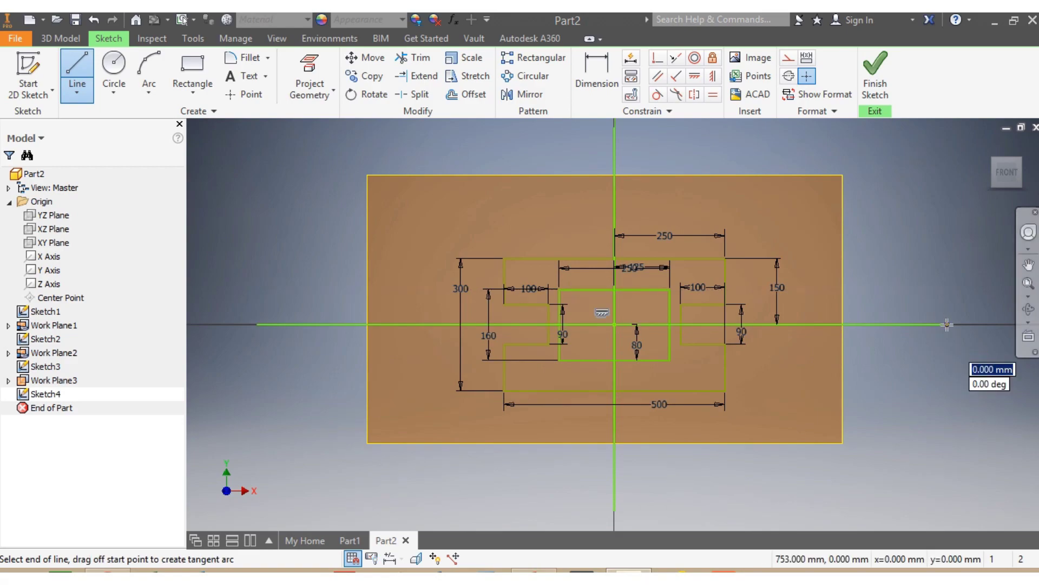
key("Escape")
- Draw a rectangle around the origin from upper left to lower right
left_click(192, 68)
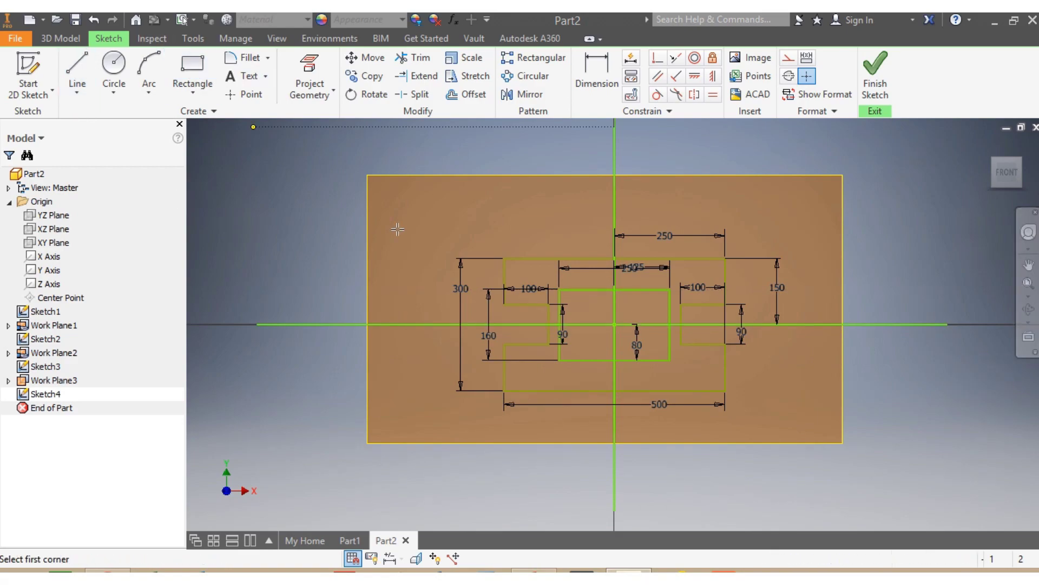
left_click(434, 248)
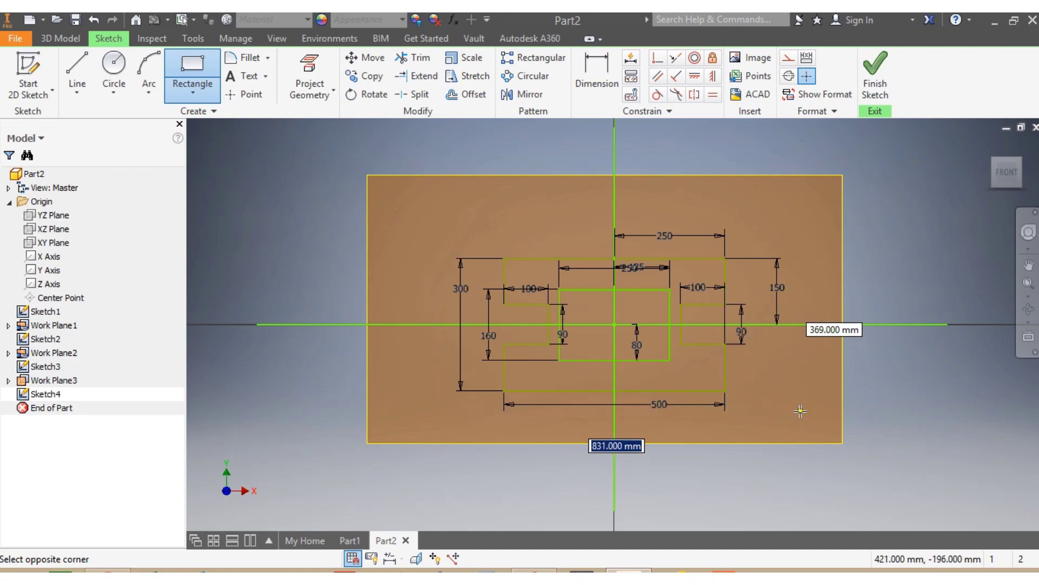
left_click(800, 411)
key("Escape")
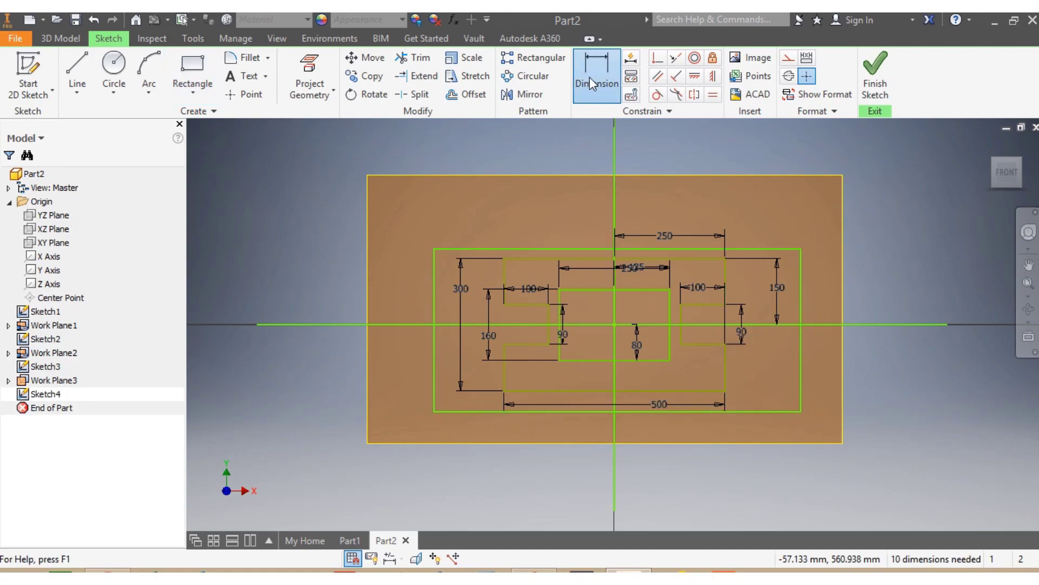
- Dimension the rectangle 700 wide and 350 tall
left_click(592, 84)
left_click(457, 249)
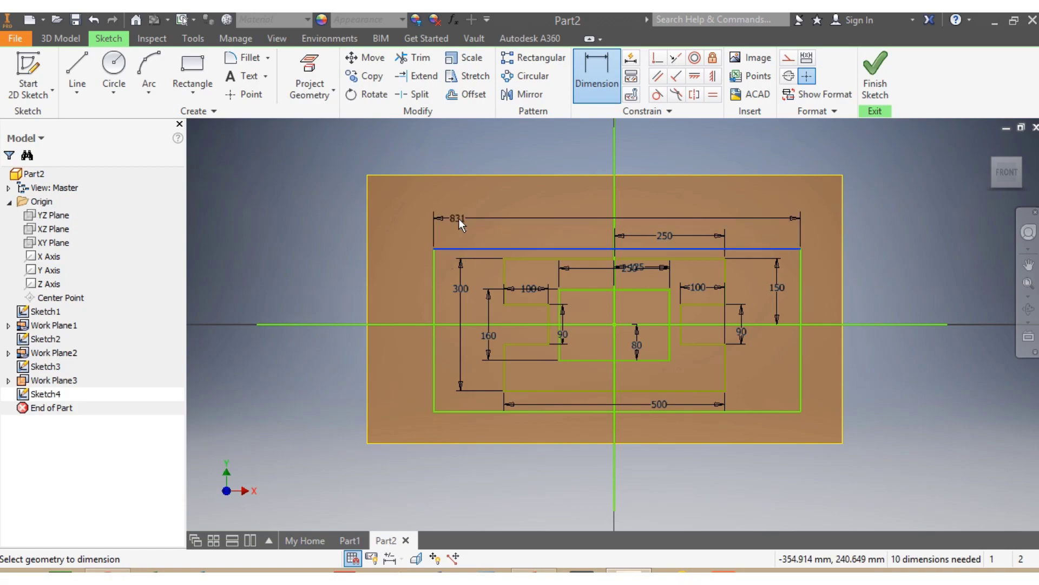
left_click(479, 210)
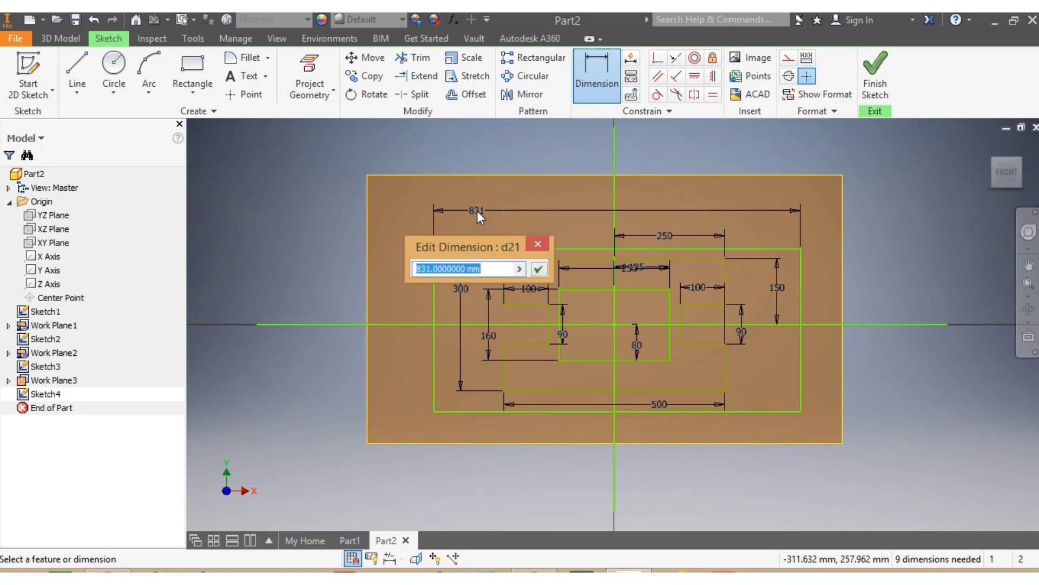
type("700")
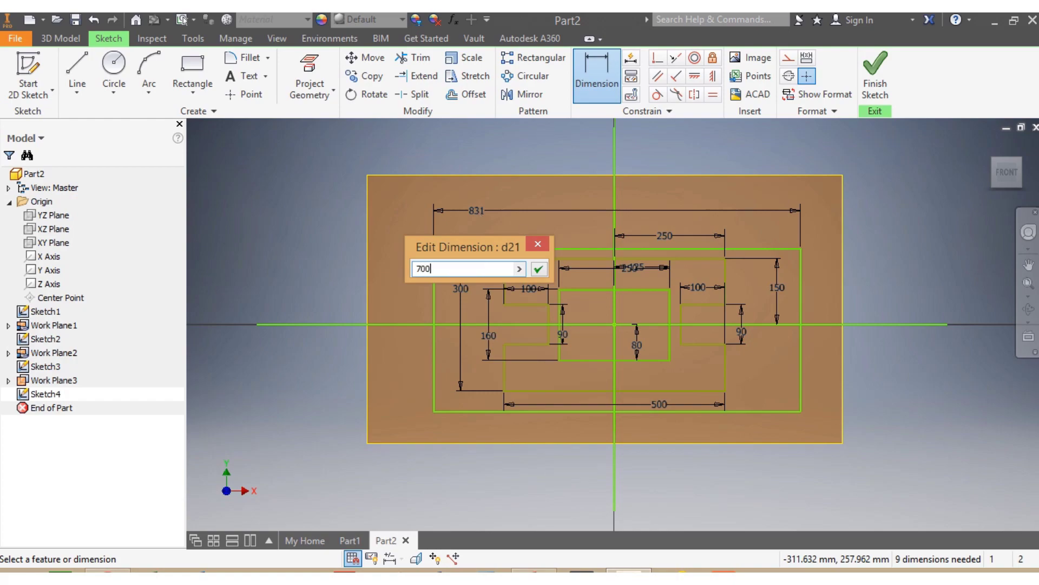
key("Return")
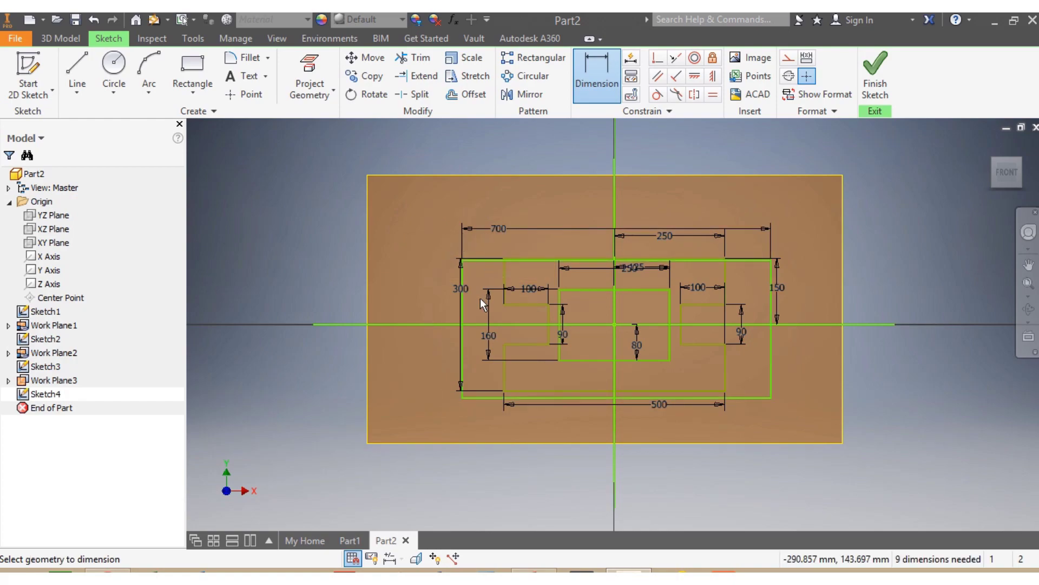
scroll(487, 350, "up", 3)
scroll(517, 346, "down", 2)
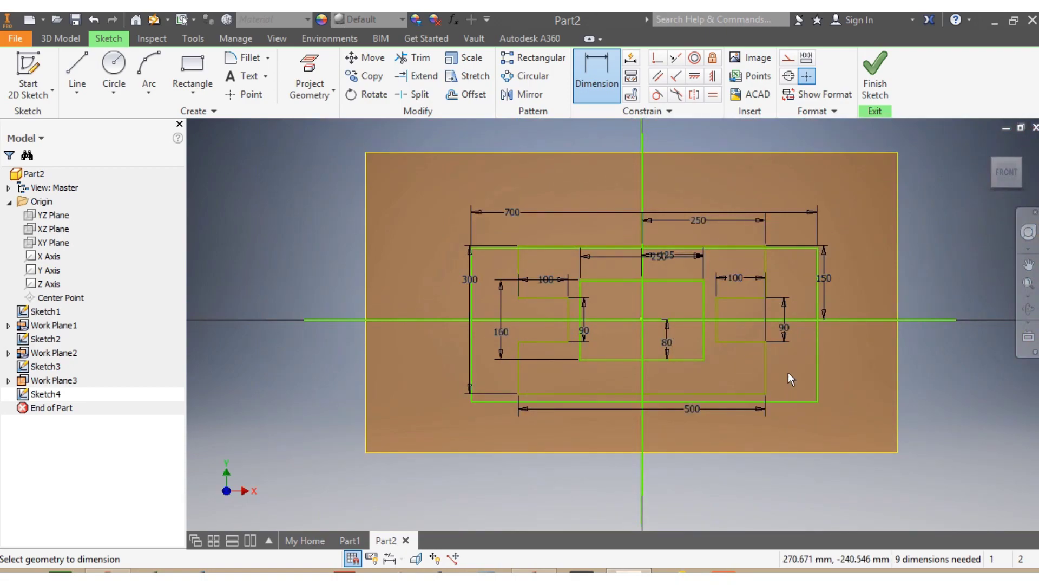
left_click(817, 379)
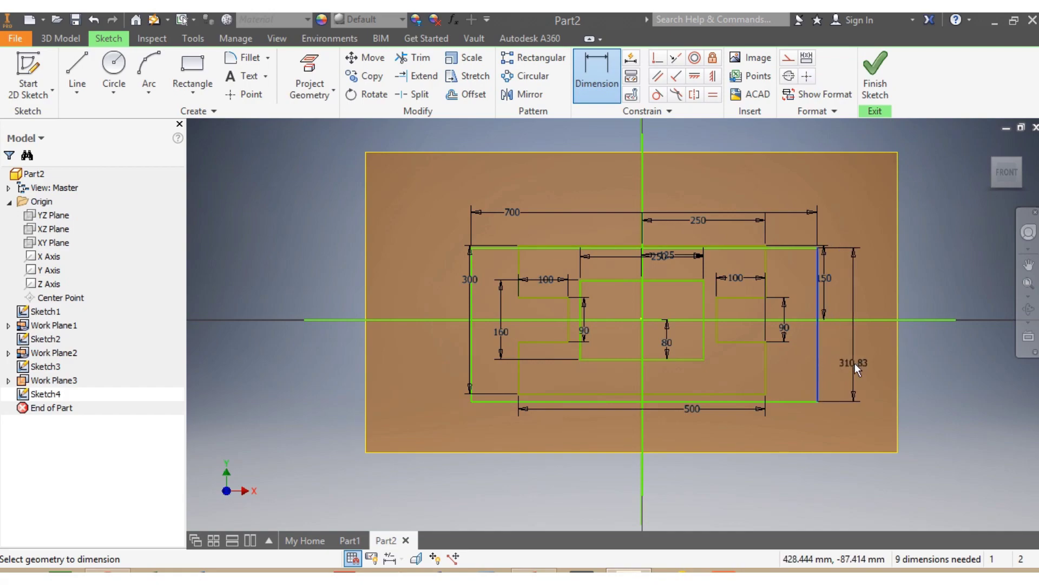
left_click(854, 362)
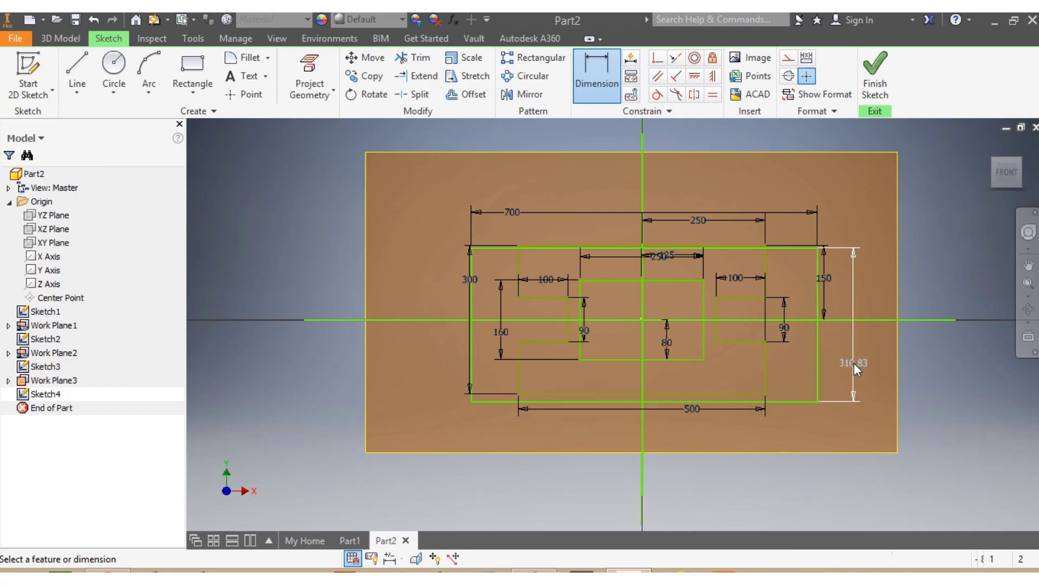
type("350")
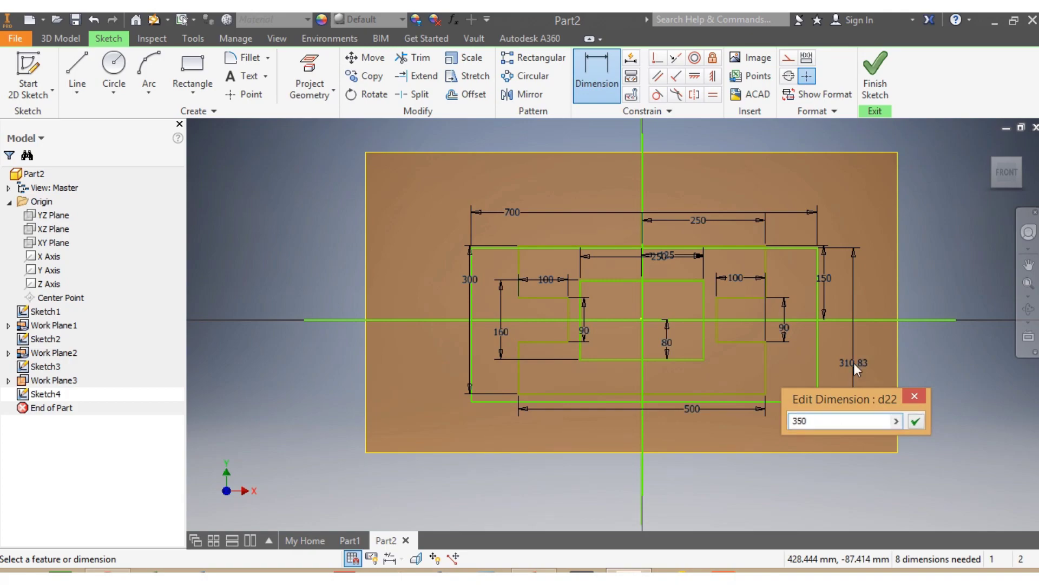
key("Return")
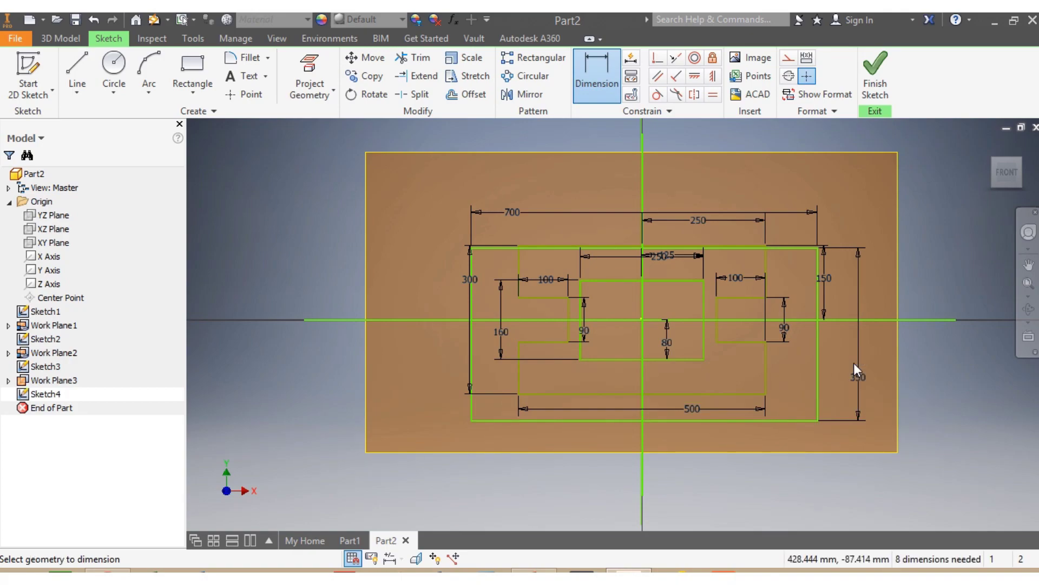
- Place the bottom edge 175 below the horizontal axis and the right edge 350 from the vertical axis
left_click(487, 420)
left_click(431, 320)
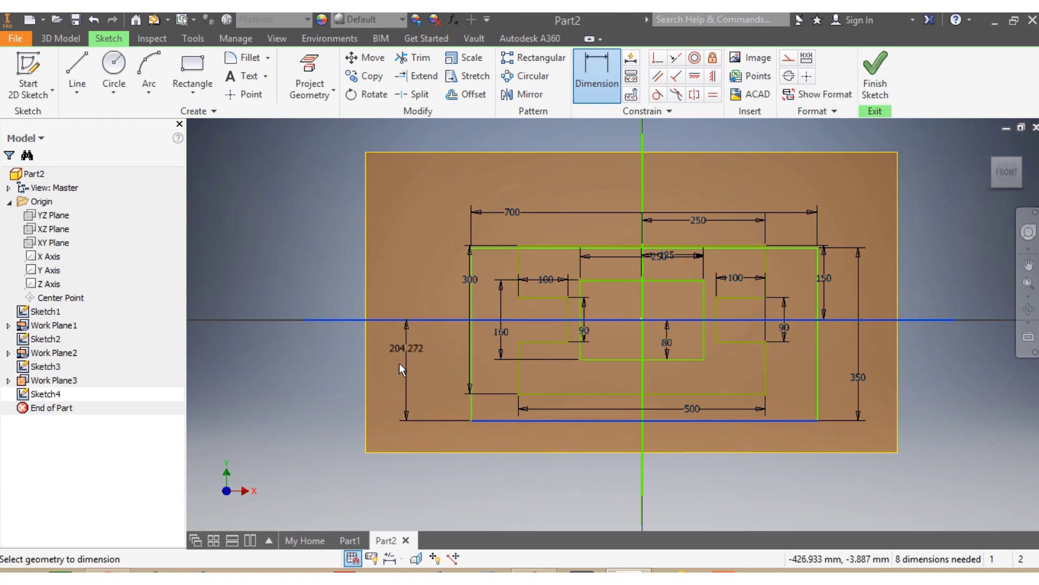
left_click(398, 366)
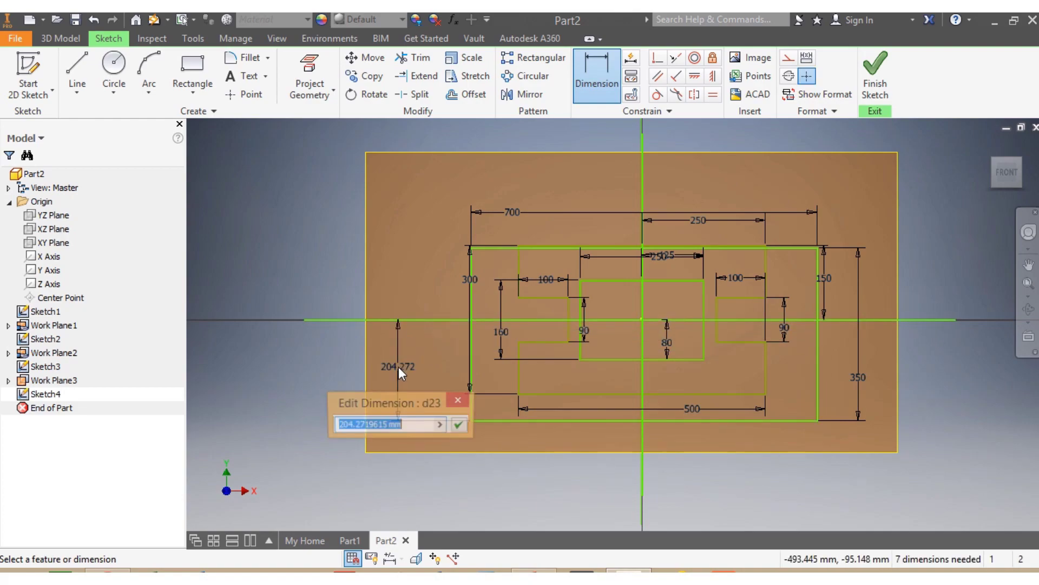
type("175")
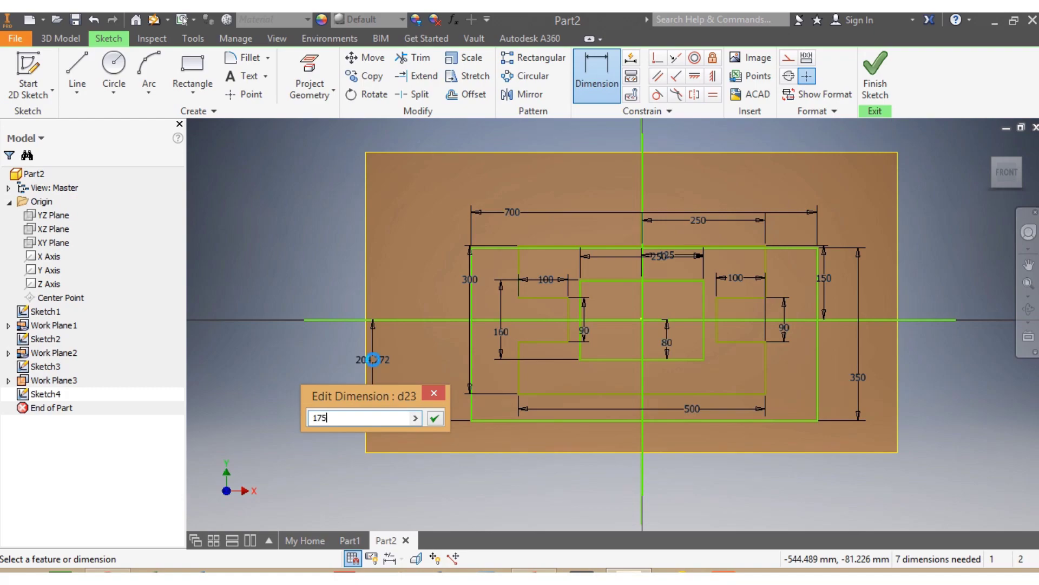
key("Return")
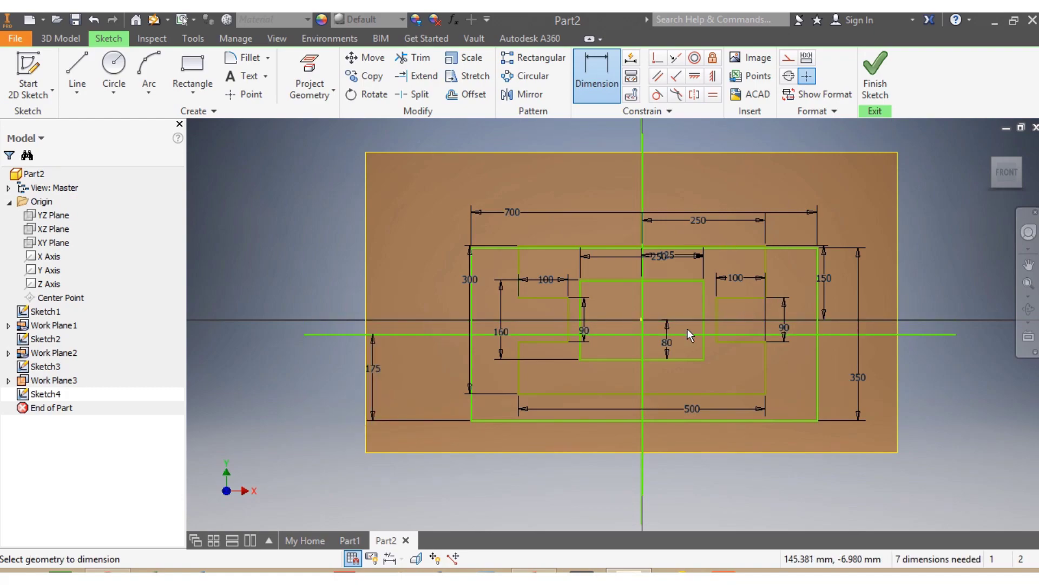
left_click(643, 407)
left_click(816, 408)
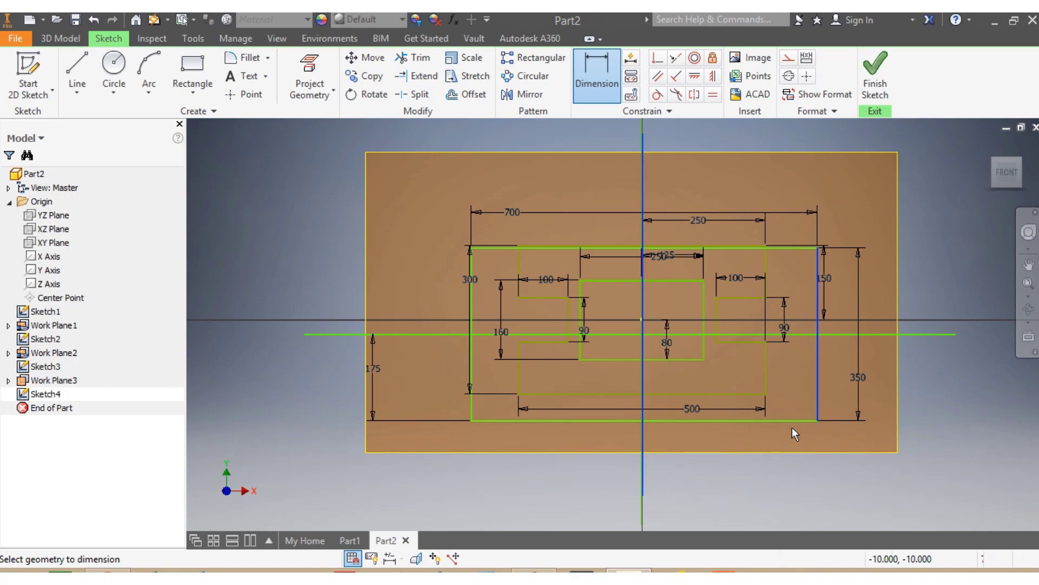
left_click(743, 464)
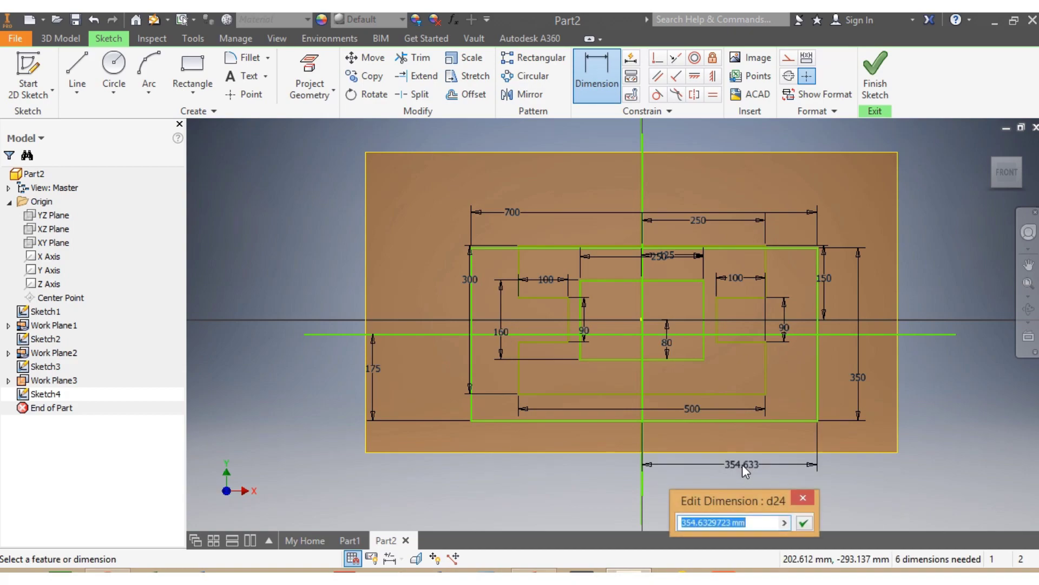
type("3")
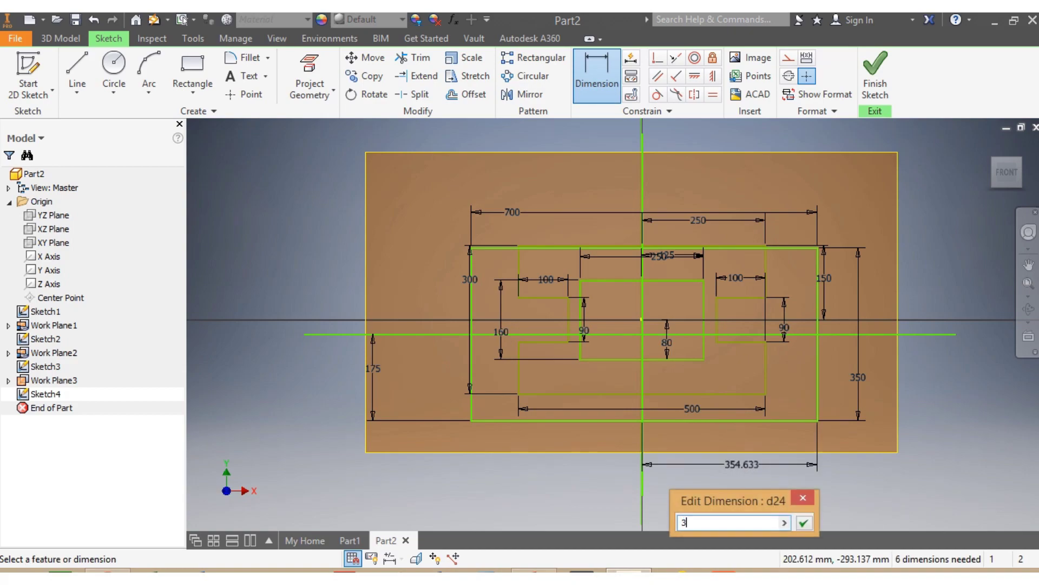
type("50")
key("Return")
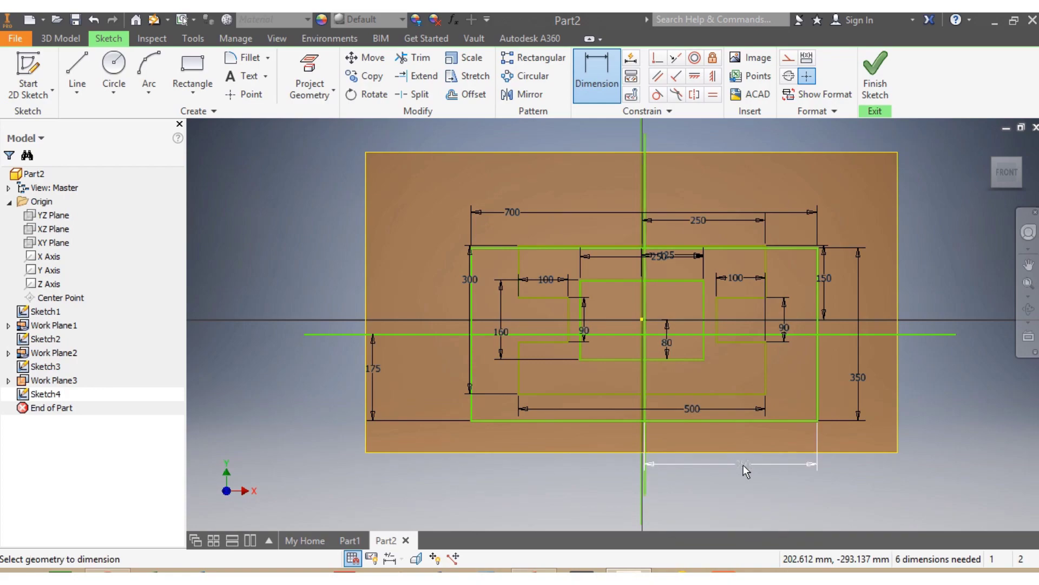
key("Escape")
- Drag the centre lines to check the sketch is fully constrained
scroll(671, 466, "up", 3)
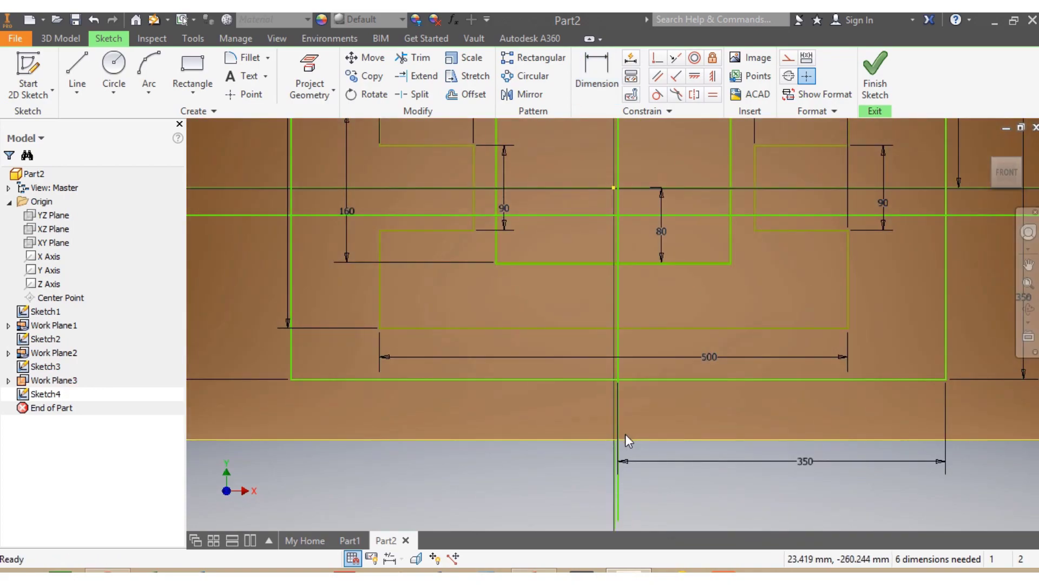
left_click_drag(619, 511, 614, 514)
scroll(614, 512, "down", 3)
scroll(529, 361, "up", 3)
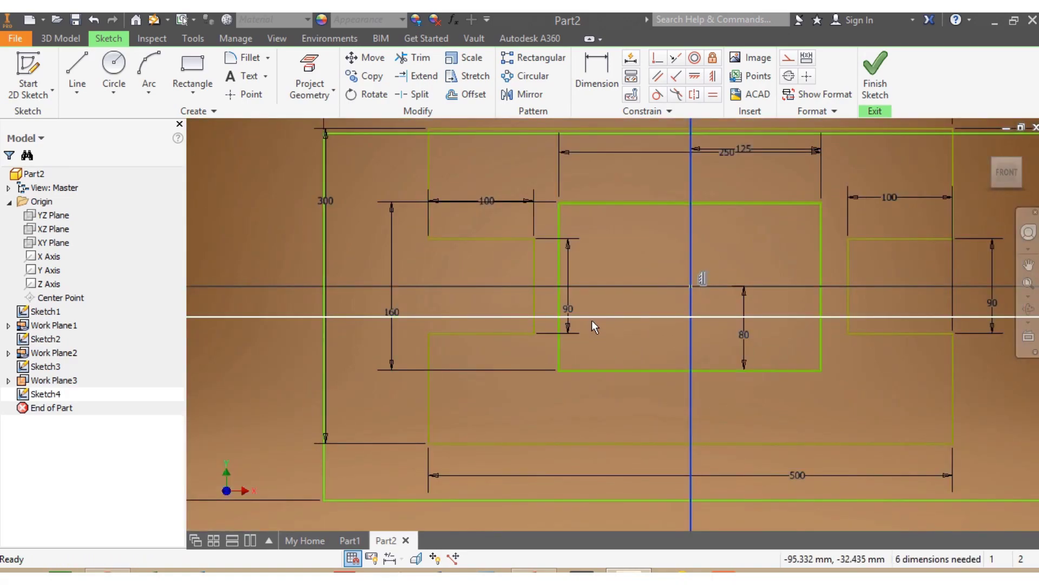
left_click_drag(593, 317, 593, 287)
scroll(592, 287, "down", 3)
scroll(736, 160, "up", 1)
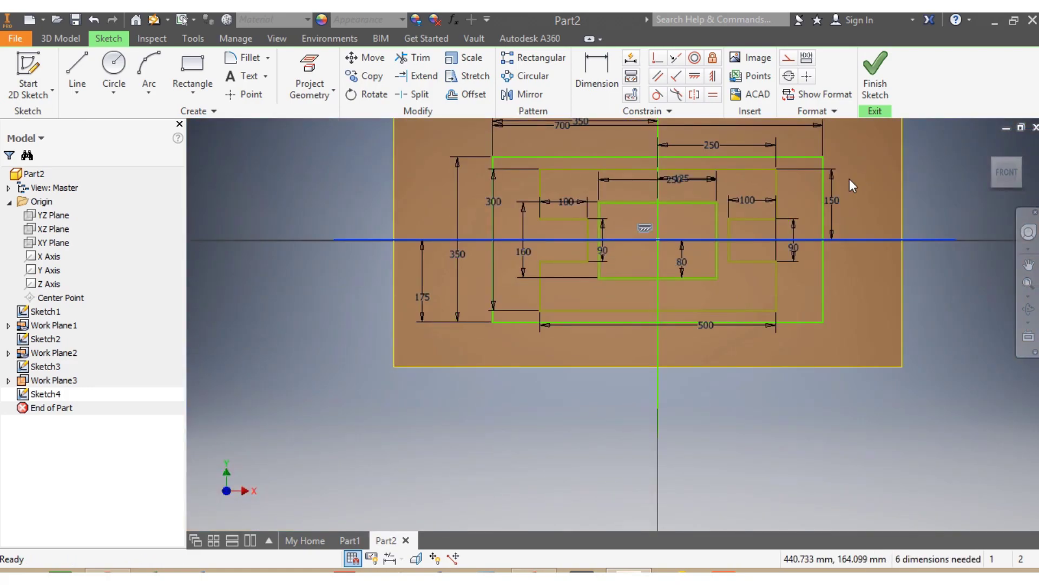
- Finish Sketch4 and extrude the notched base outline 50 mm
left_click(875, 76)
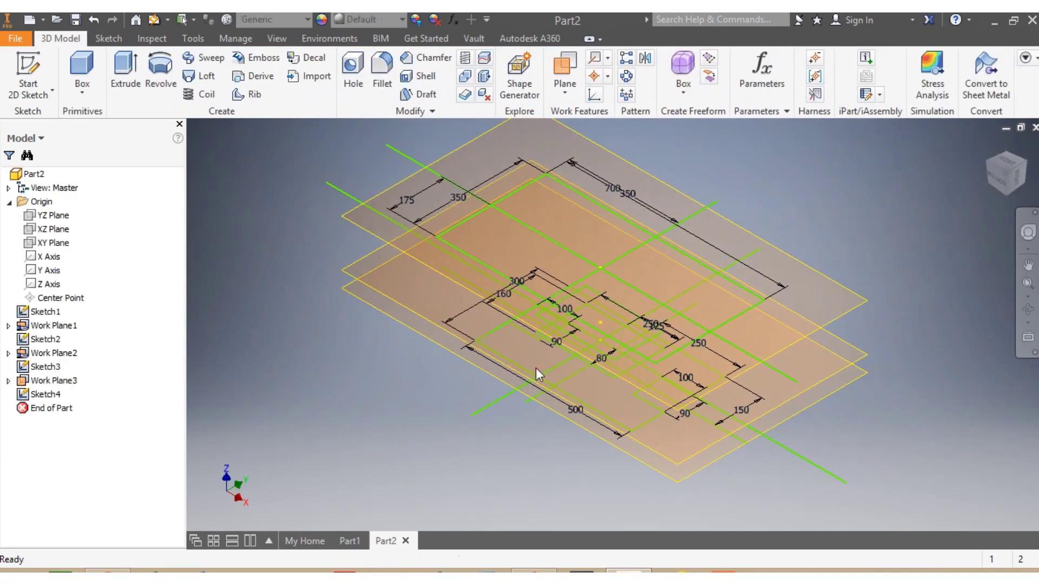
scroll(528, 373, "up", 3)
scroll(528, 373, "down", 2)
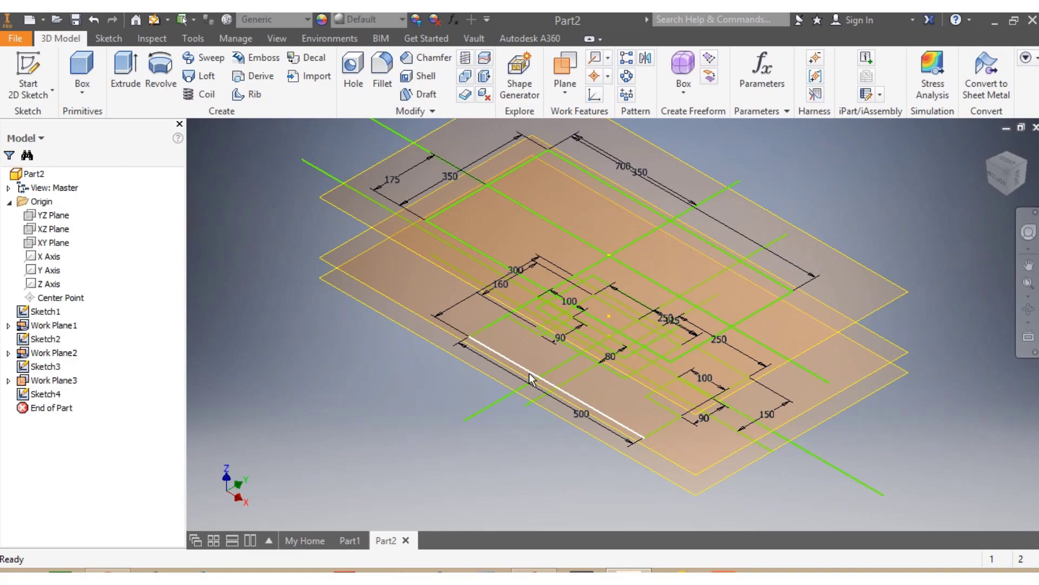
left_click(122, 79)
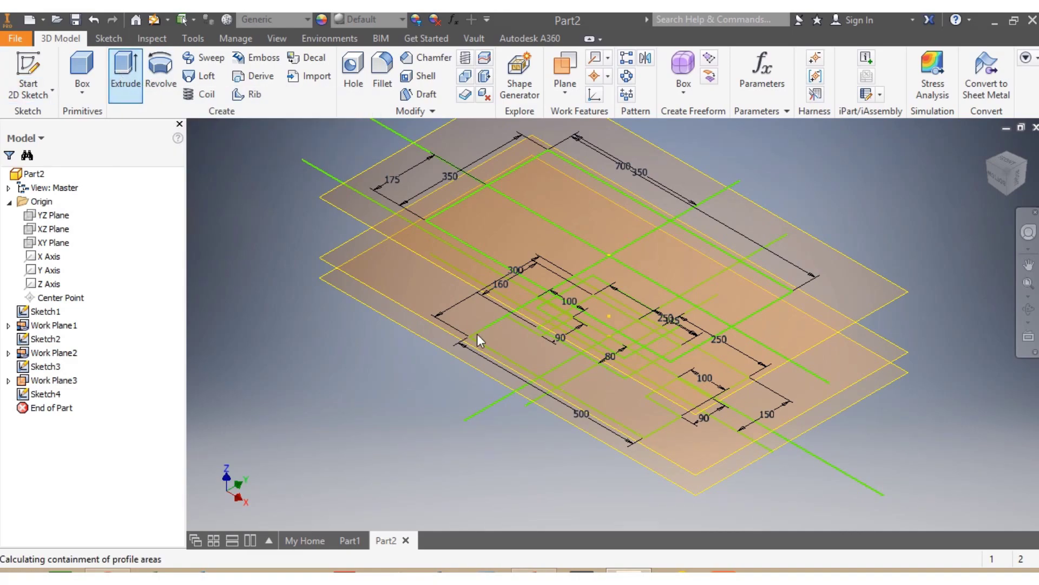
left_click(618, 424)
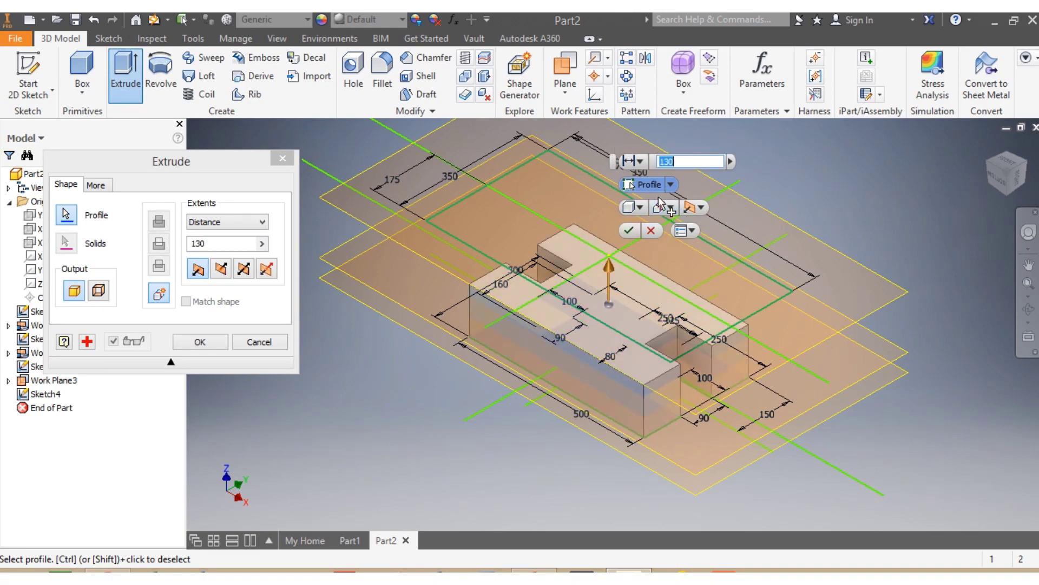
type("50")
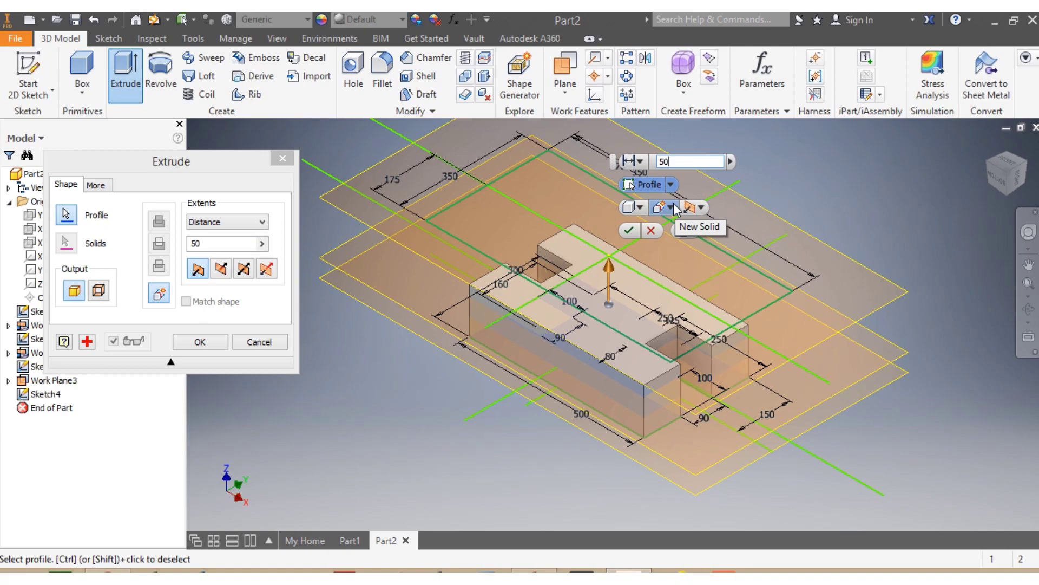
key("Return")
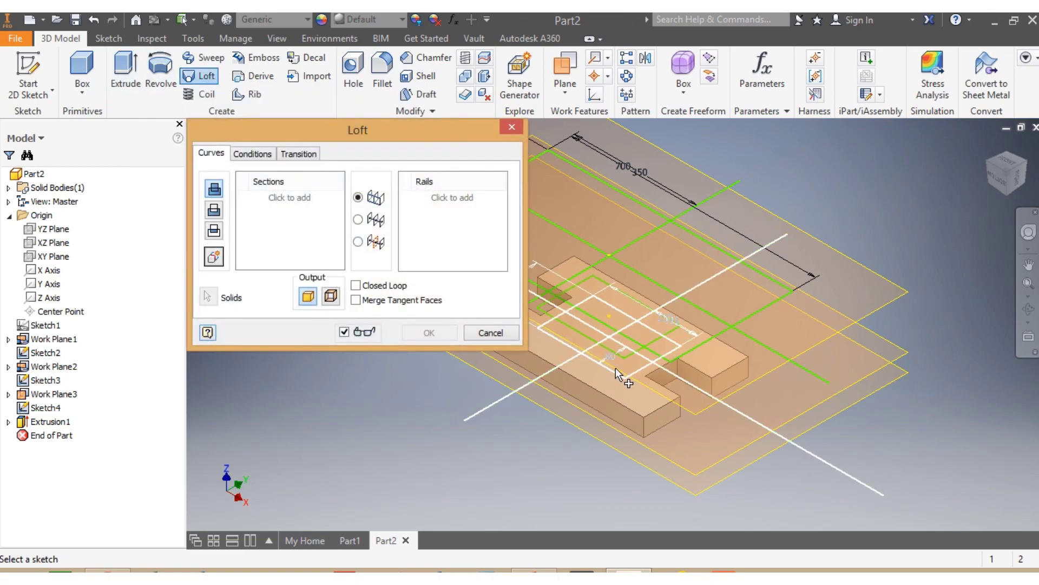
- Loft between the Sketch2 and Sketch3 rectangles, then view the model from above
left_click(619, 372)
left_click(616, 356)
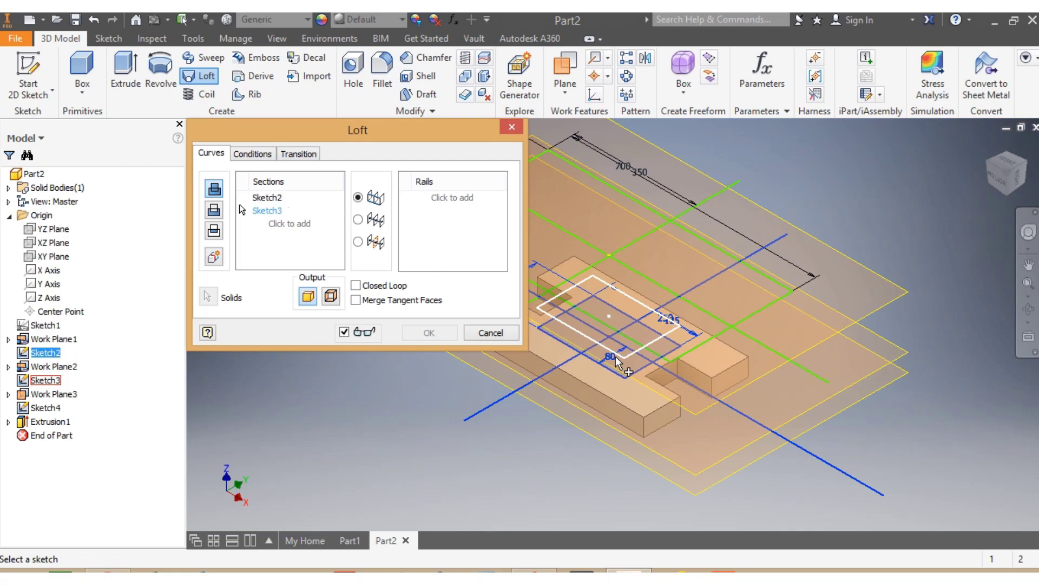
left_click(442, 333)
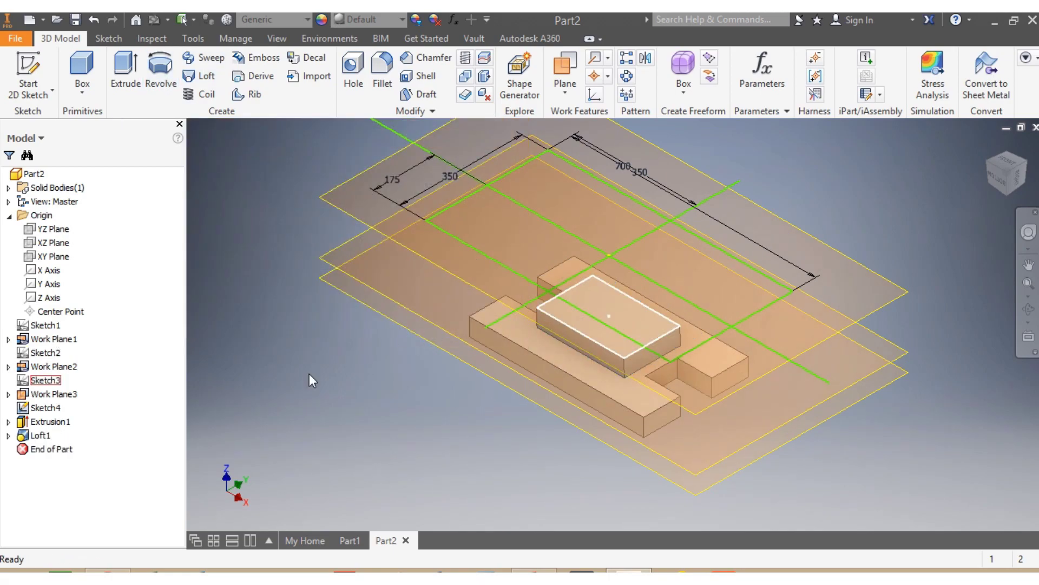
key("Page_Up")
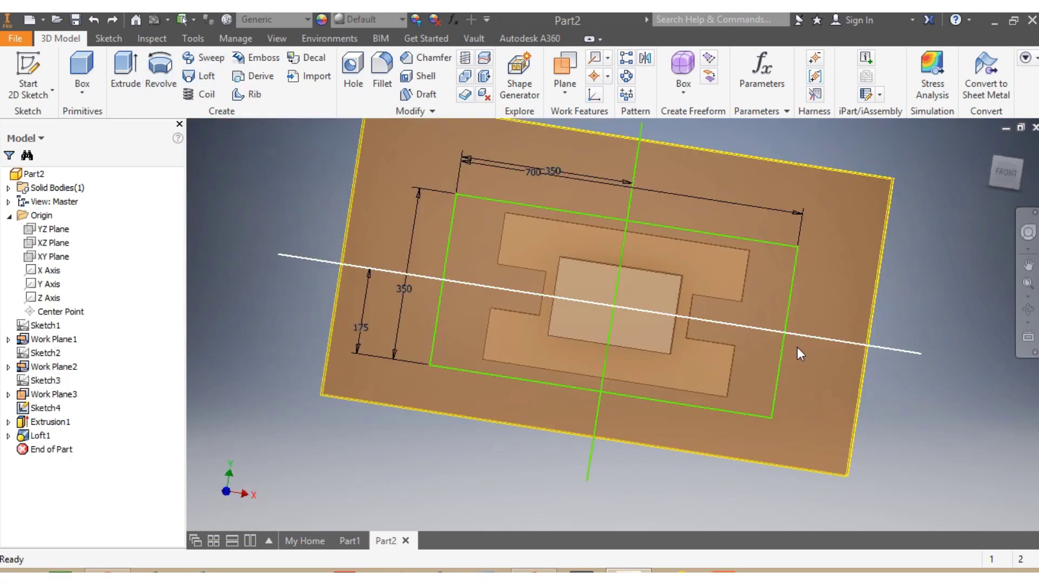
- Extrude Sketch4's 700 by 350 outer rectangle 120 mm into the top block, Extrusion2
left_click(128, 85)
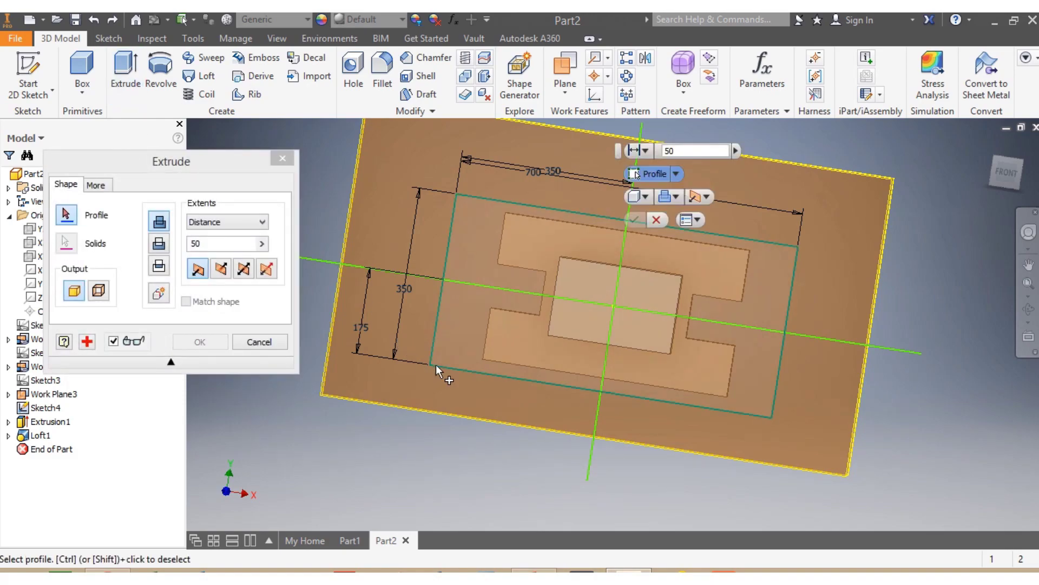
left_click(437, 366)
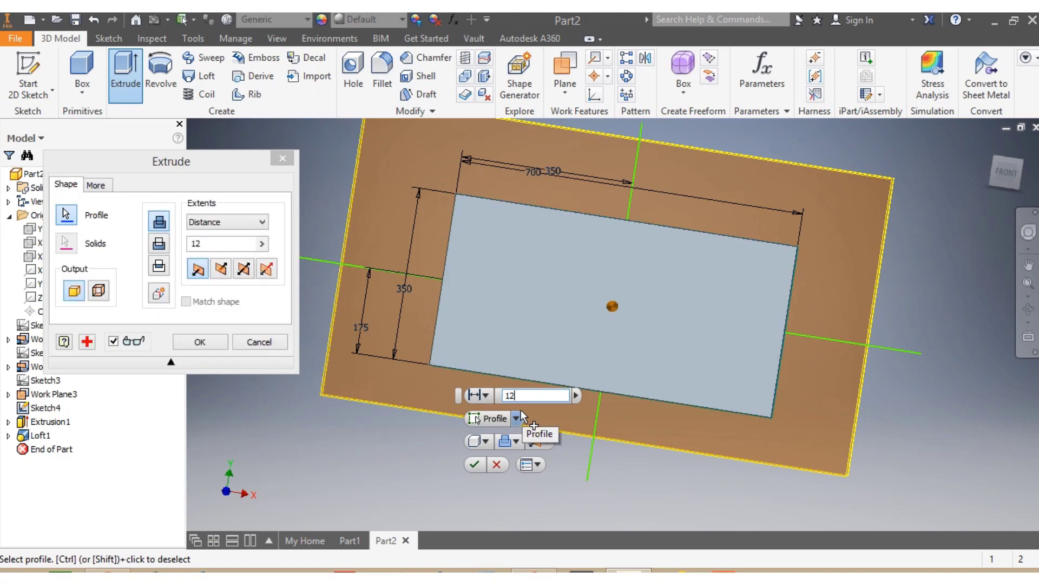
left_click(472, 464)
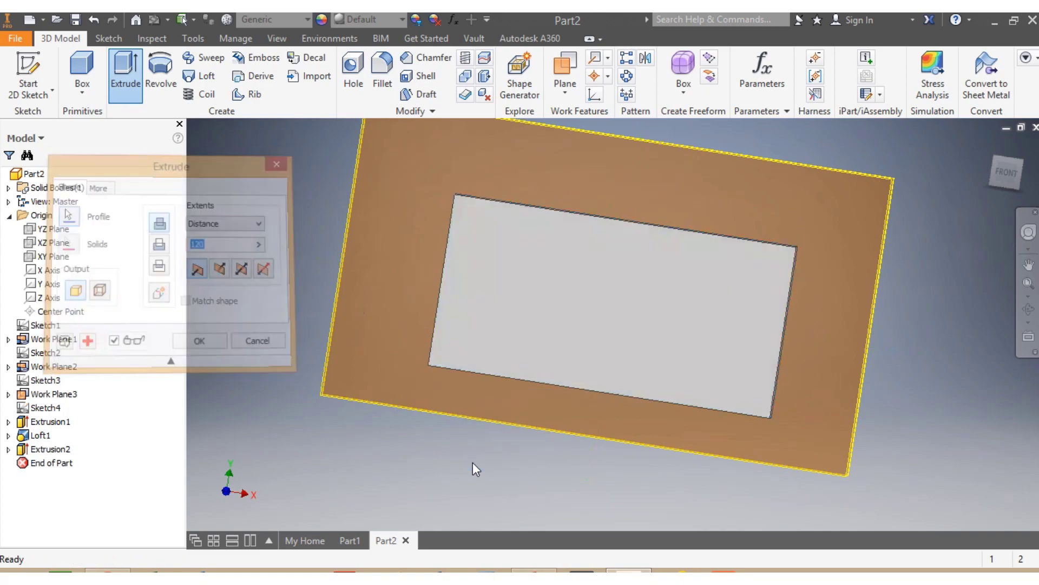
left_click(1001, 187)
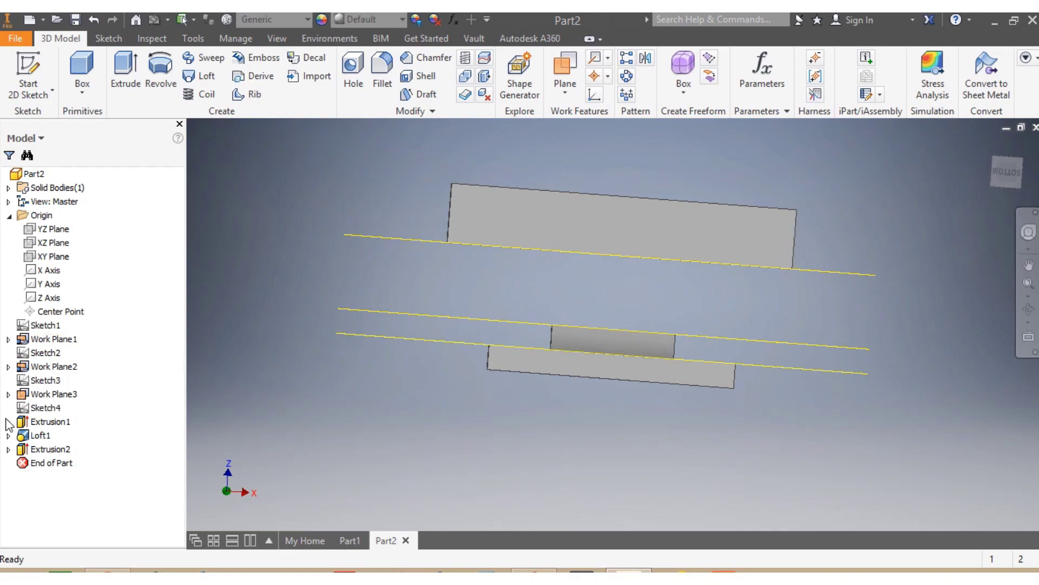
- Make Sketch4 visible again and tilt the view to see the blocks and work planes
right_click(43, 412)
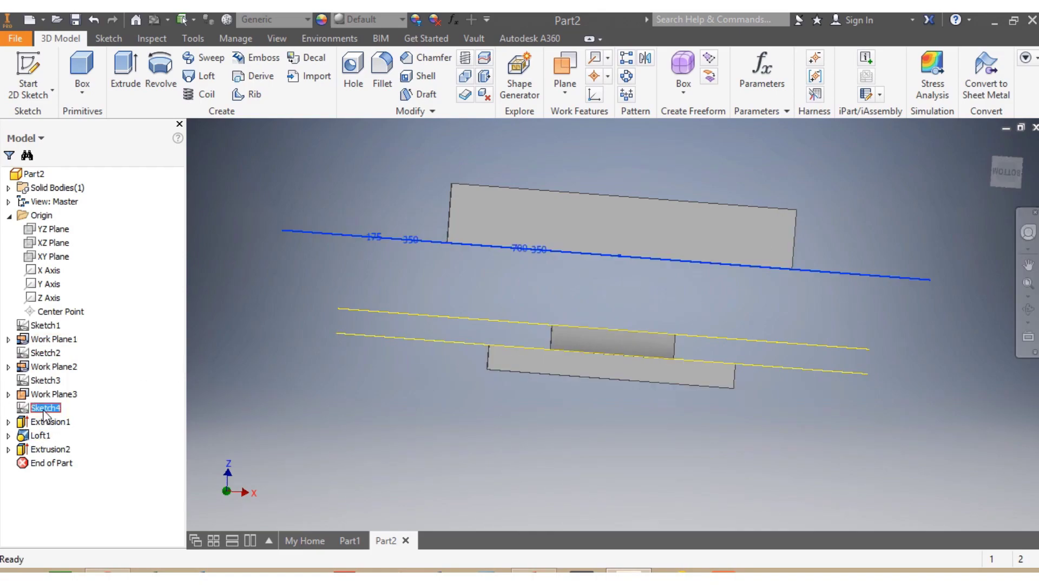
left_click(73, 421)
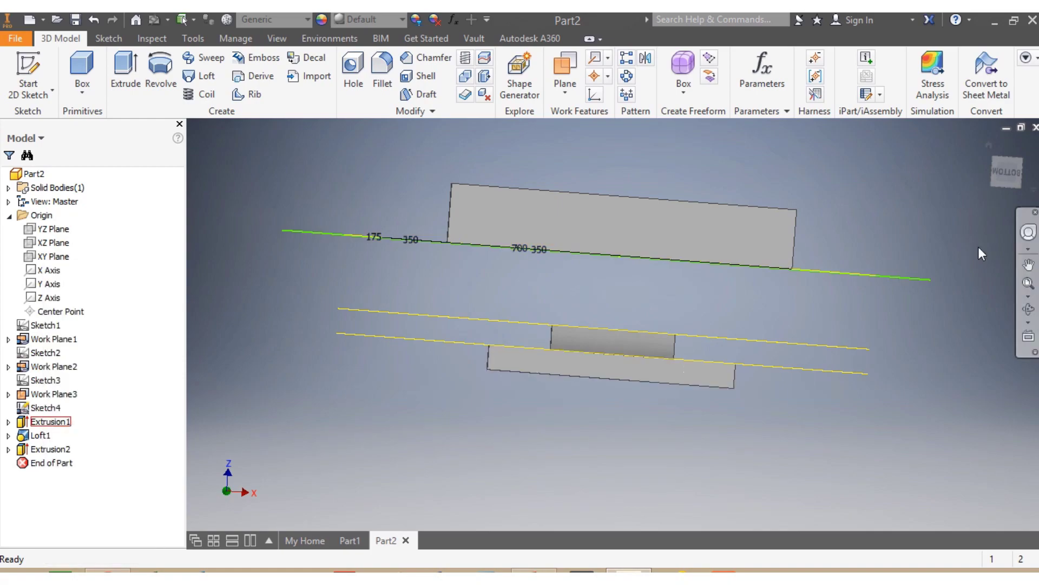
left_click(1009, 186)
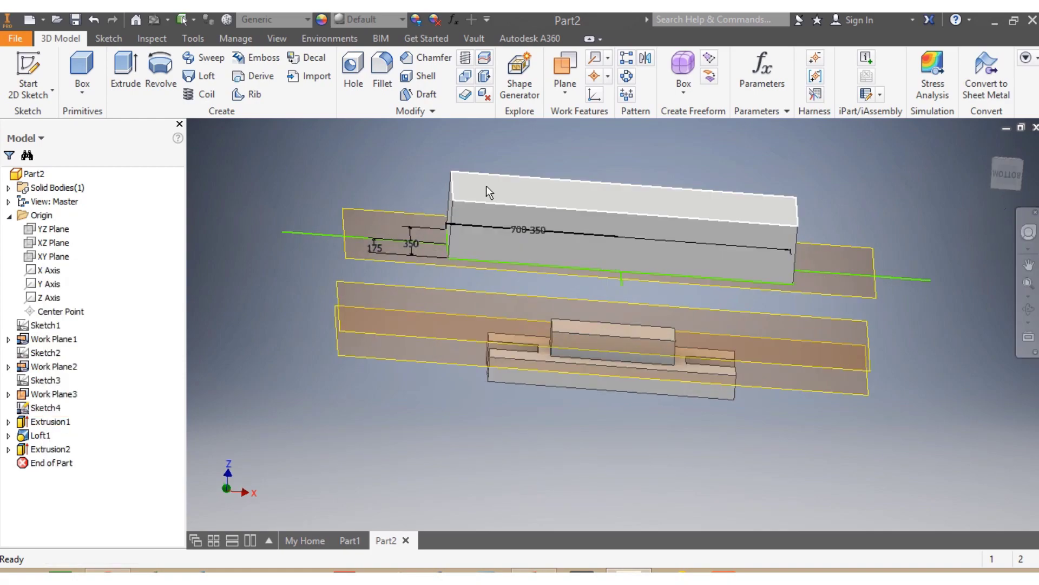
- Loft from the raised block's top edge loop to the slab's bottom edge loop
left_click(206, 77)
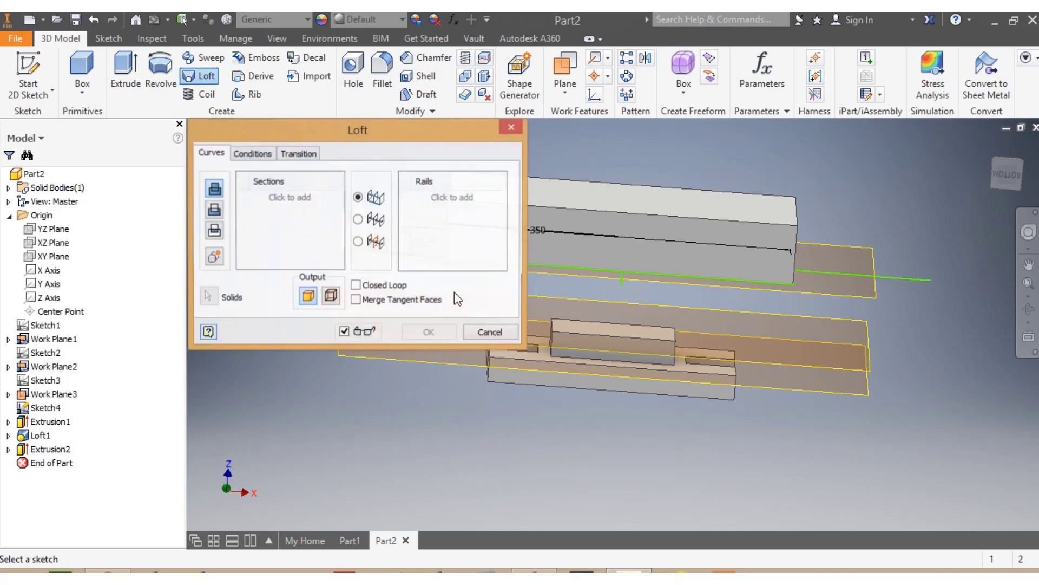
left_click(554, 327)
scroll(540, 276, "up", 5)
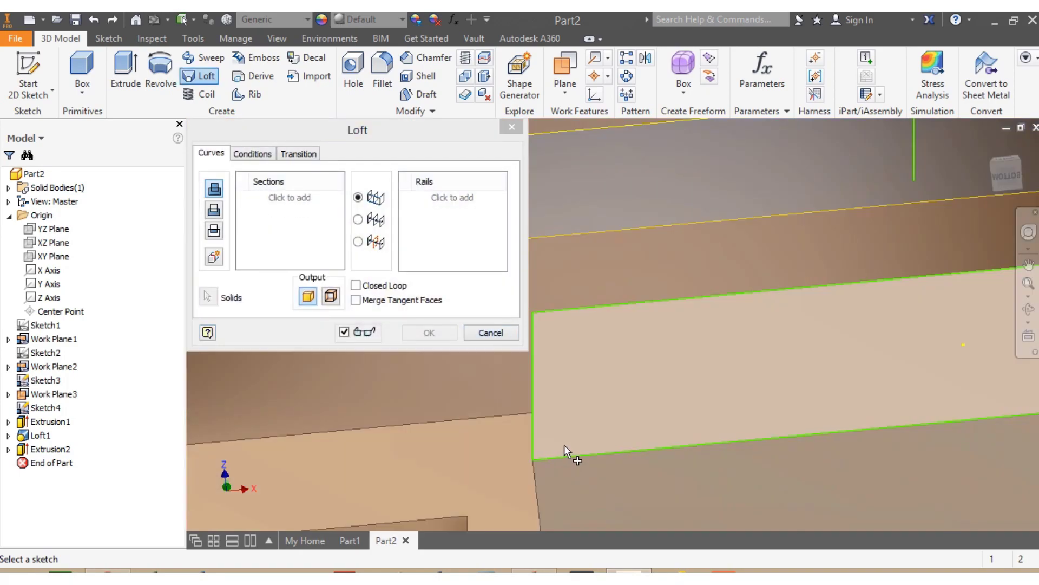
left_click(531, 453)
scroll(531, 452, "down", 5)
scroll(531, 452, "down", 3)
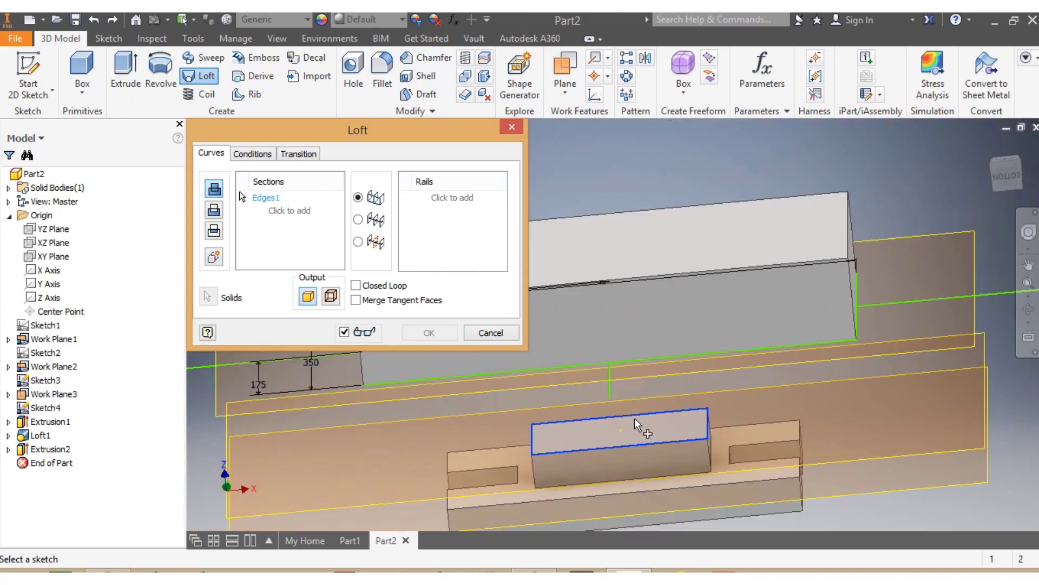
left_click(1008, 191)
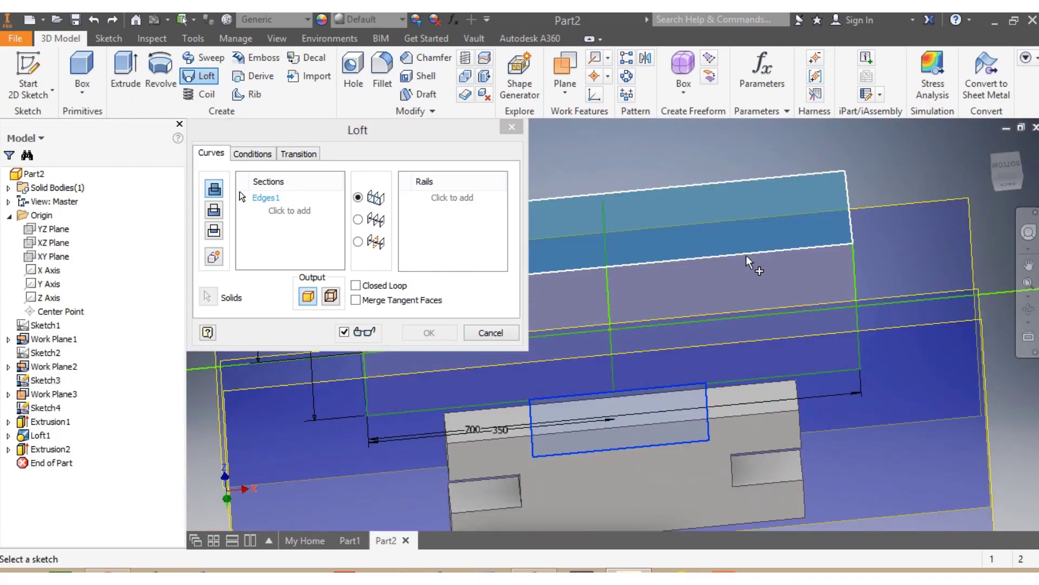
left_click(774, 248)
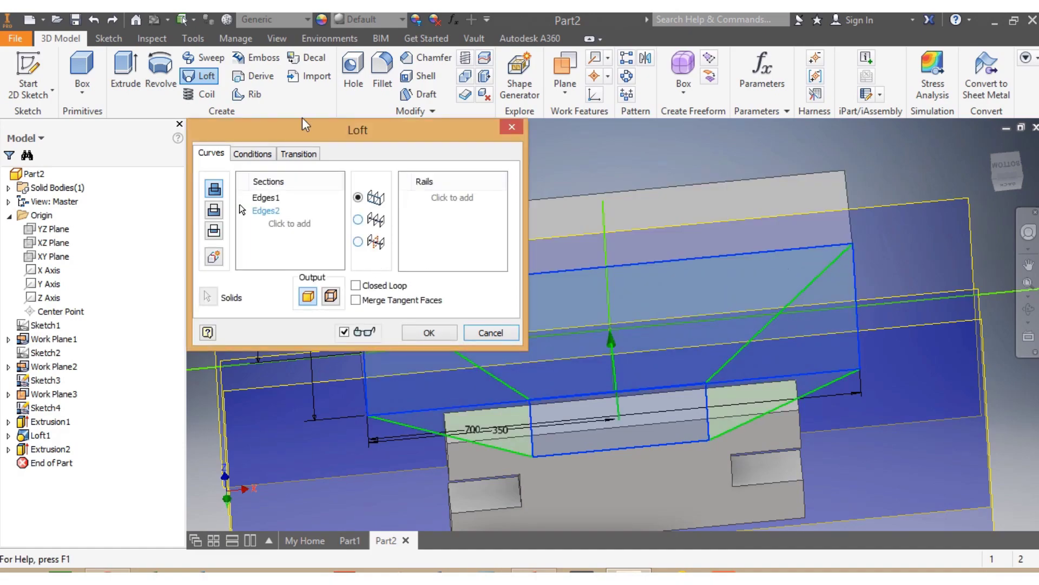
- Give Edges1 a tangent end condition and create Loft2
left_click(253, 154)
left_click(328, 196)
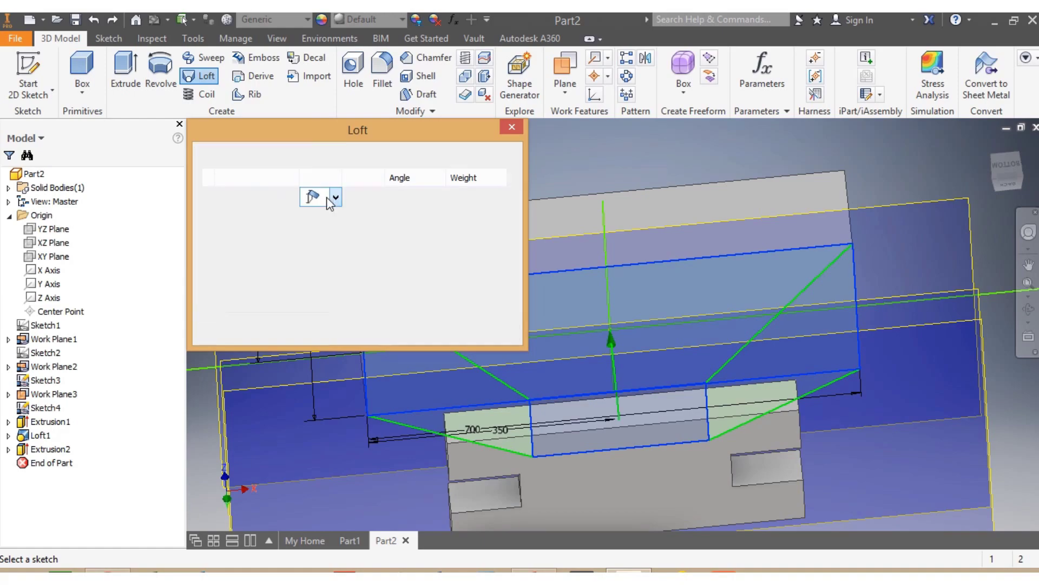
left_click(316, 243)
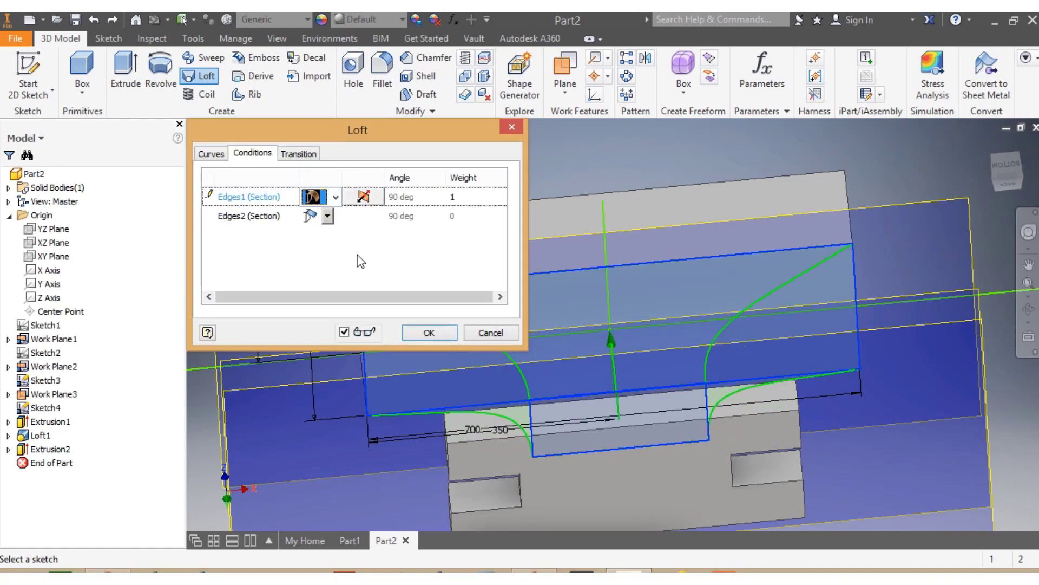
left_click(418, 337)
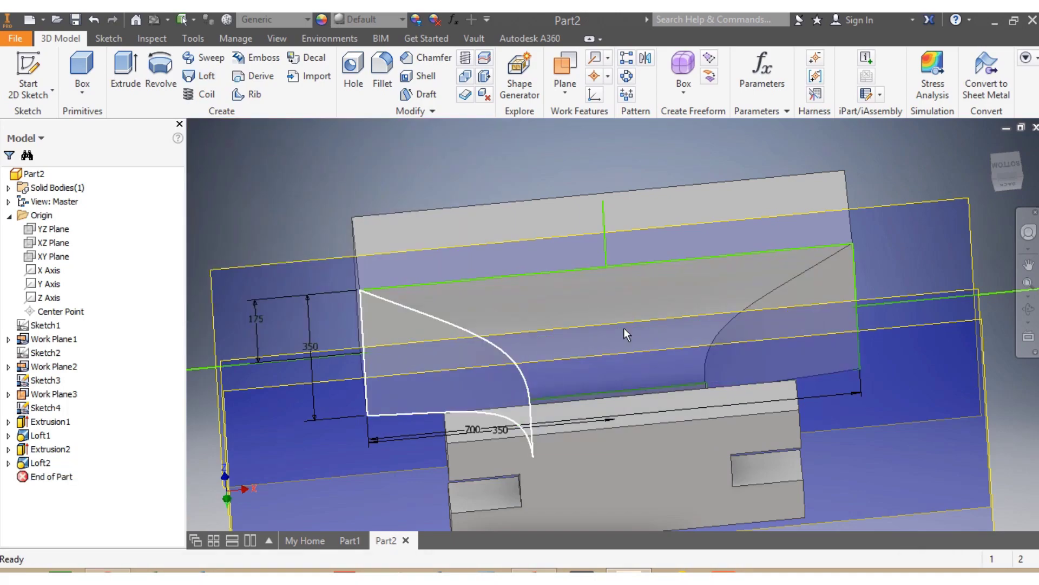
mouse_move(1006, 172)
left_mouse_down()
mouse_move(1019, 153)
mouse_move(1005, 173)
mouse_move(1010, 165)
left_mouse_up()
scroll(674, 411, "up", 3)
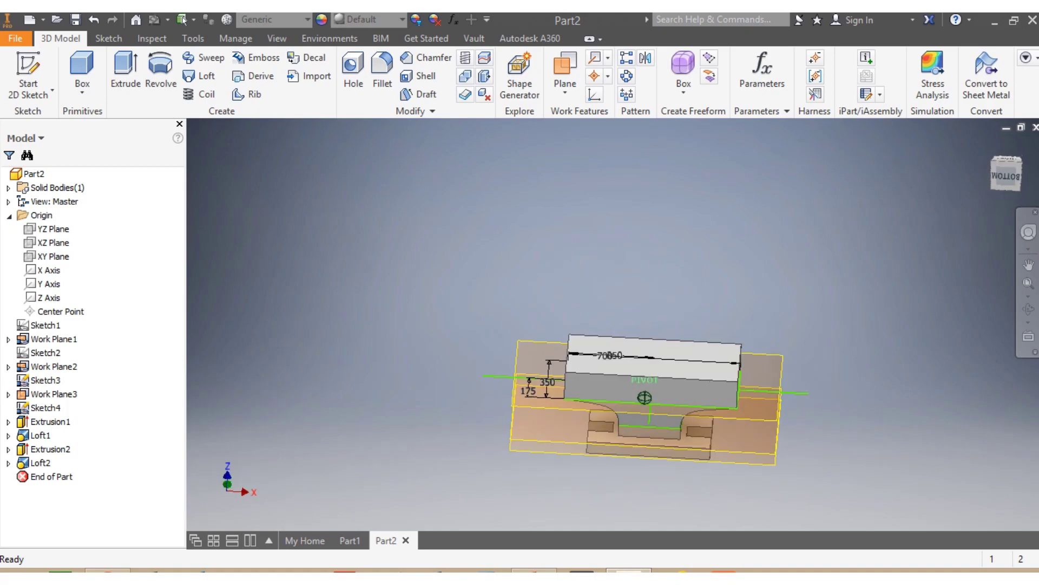
middle_click_drag(698, 274, 639, 272, "shift")
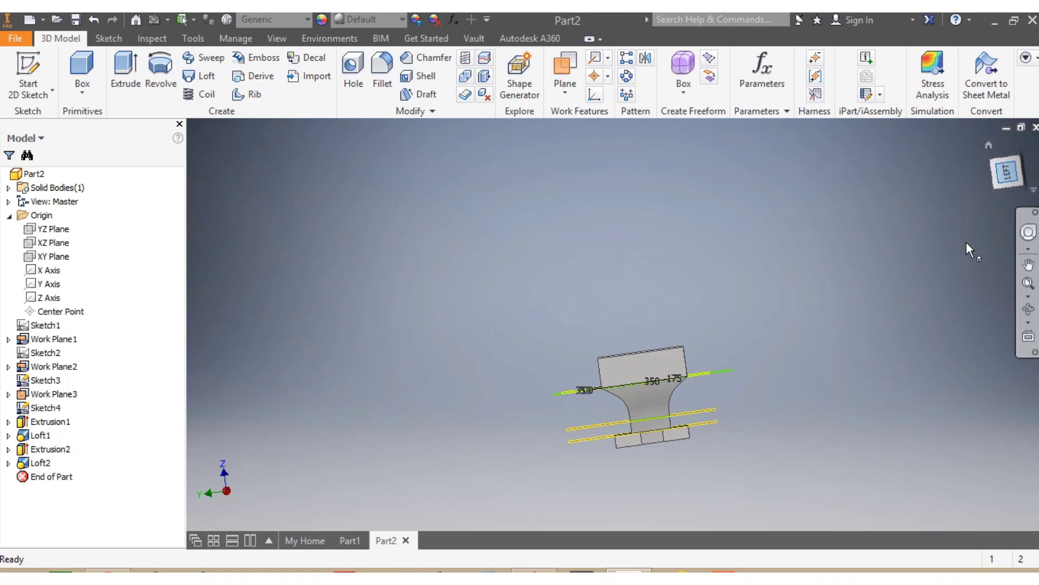
left_click(347, 542)
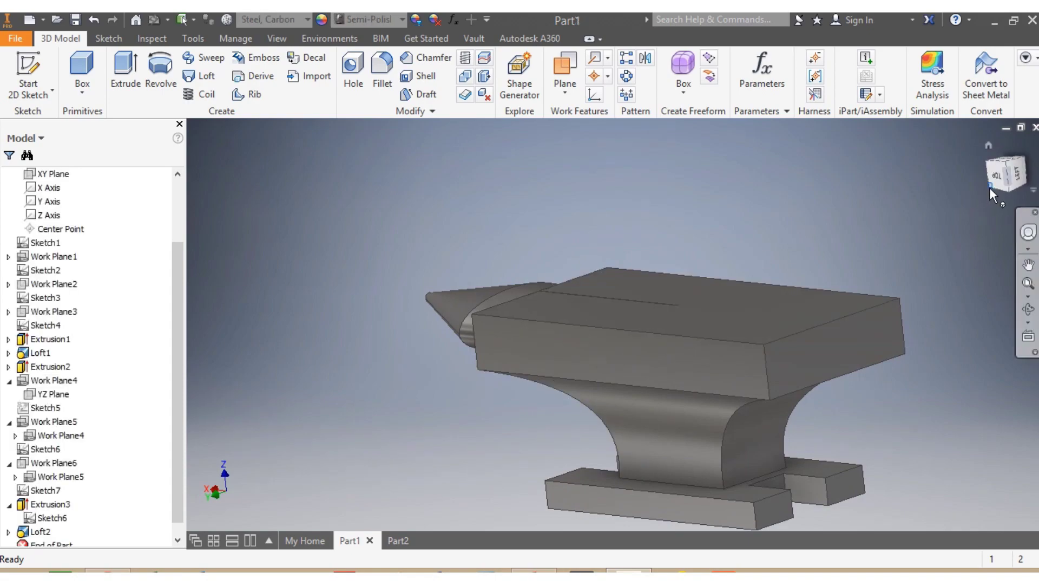
left_click_drag(989, 187, 450, 308)
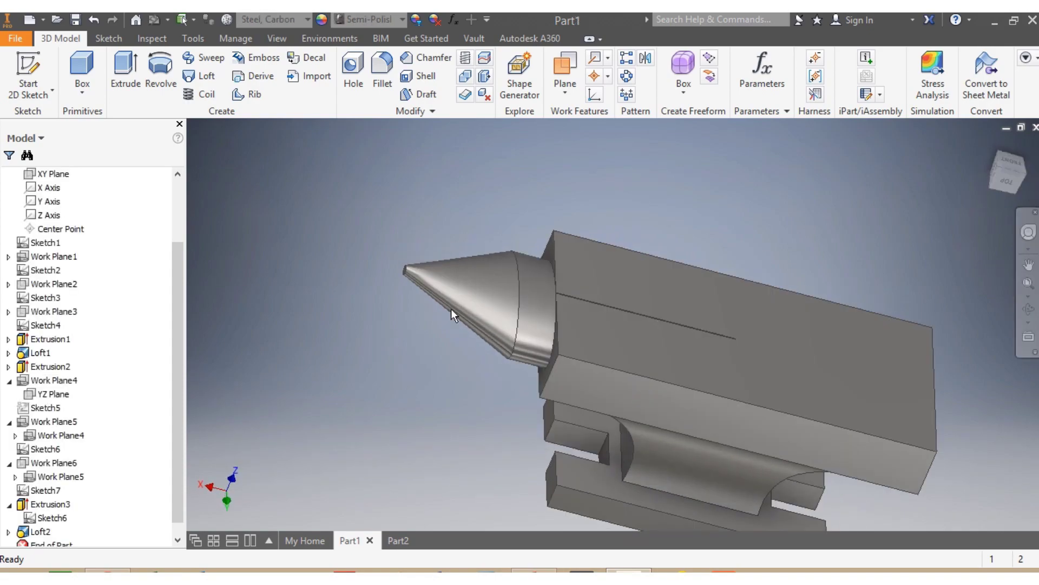
left_click(389, 543)
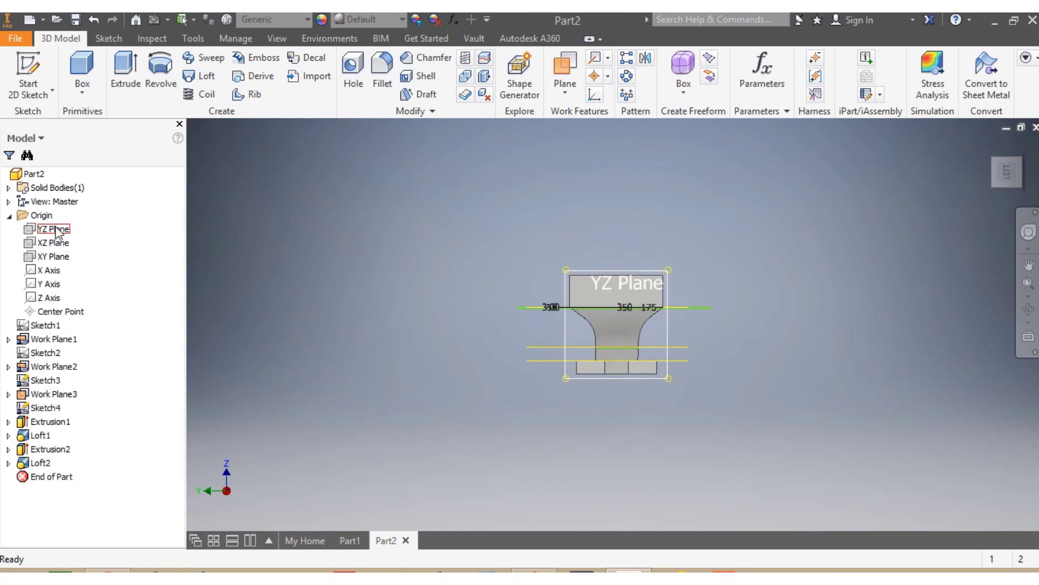
- Create Work Plane4 offset -397.250 mm from the YZ Plane and start a sketch on it
left_click(56, 229)
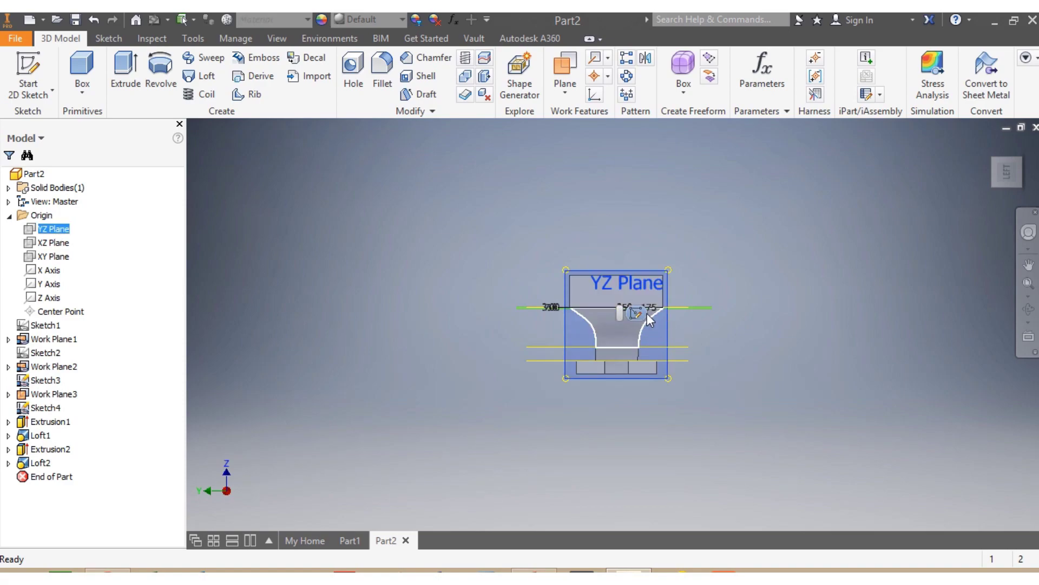
left_click(563, 68)
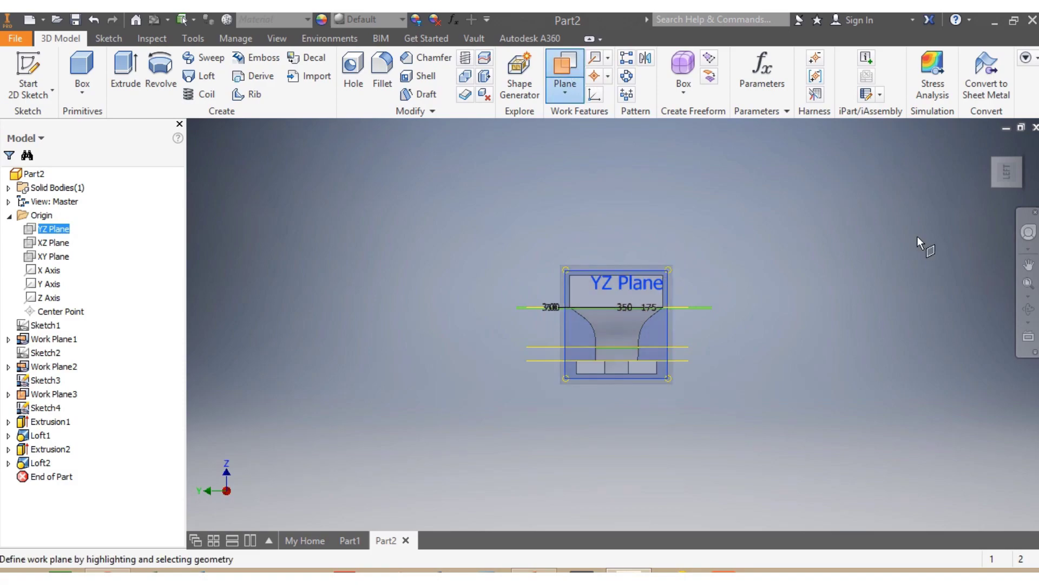
left_click(1009, 186)
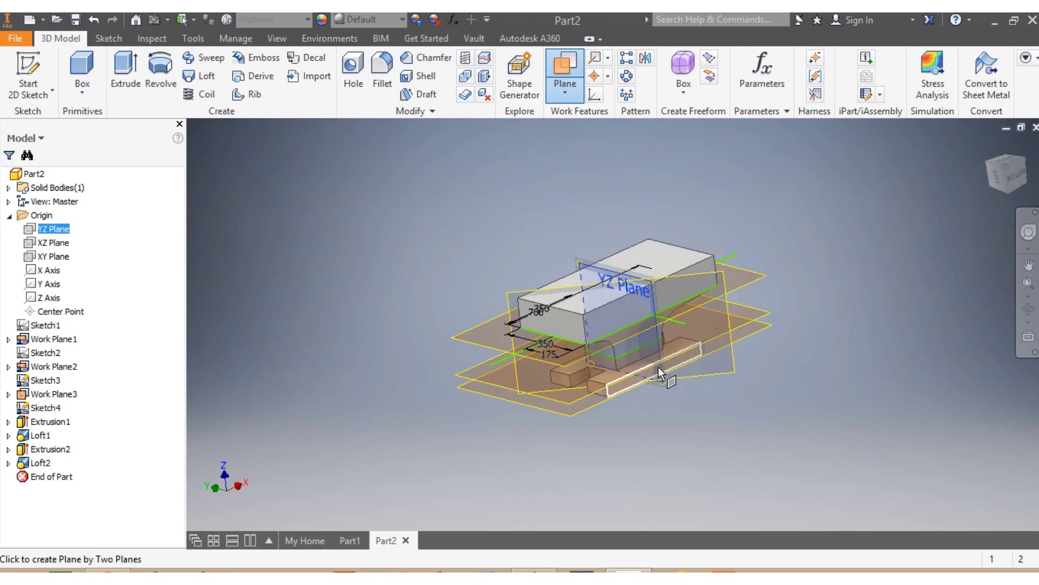
scroll(657, 367, "down", 3)
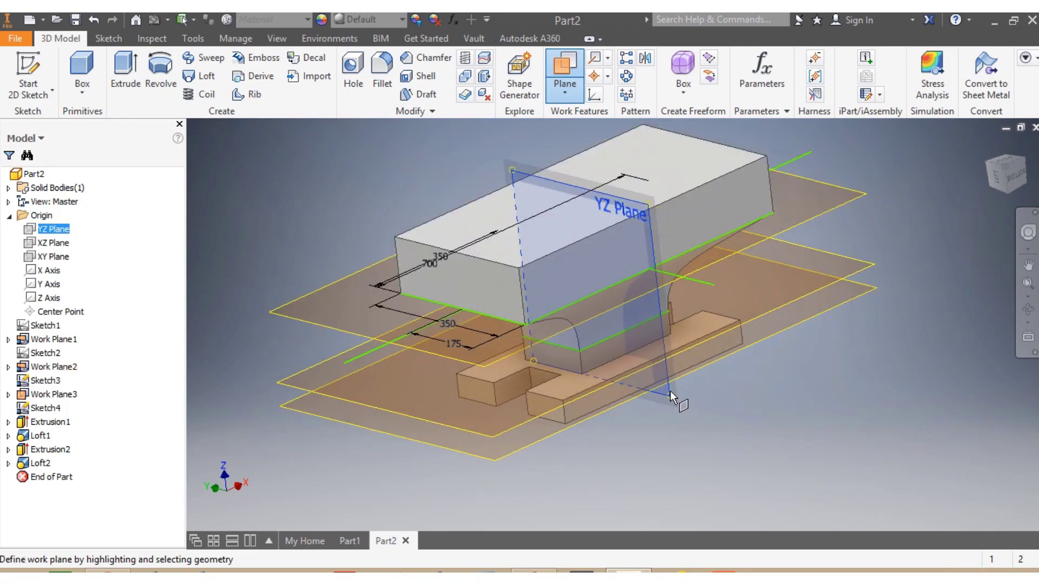
left_click_drag(670, 390, 529, 453)
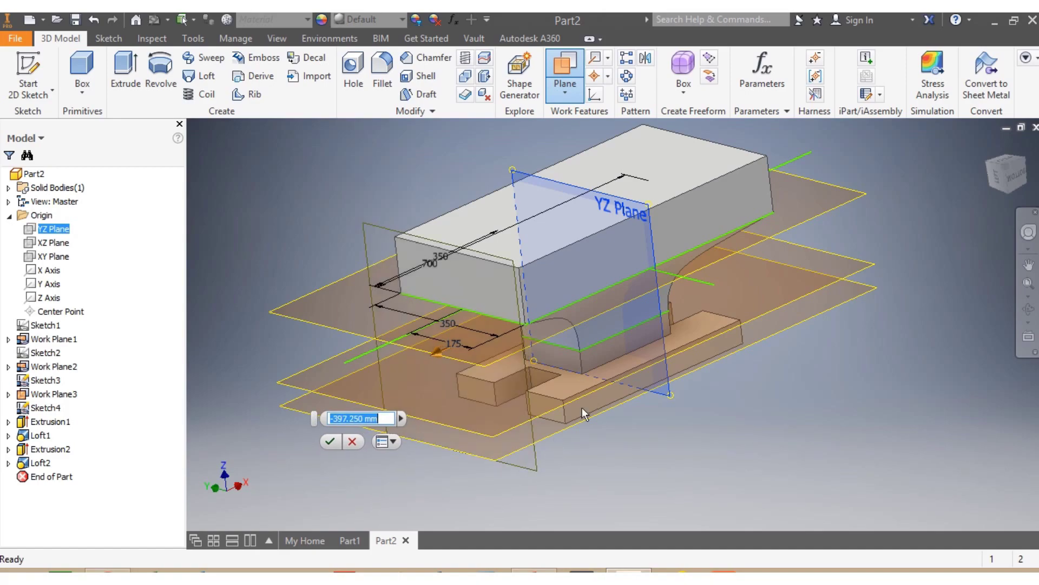
left_click(336, 441)
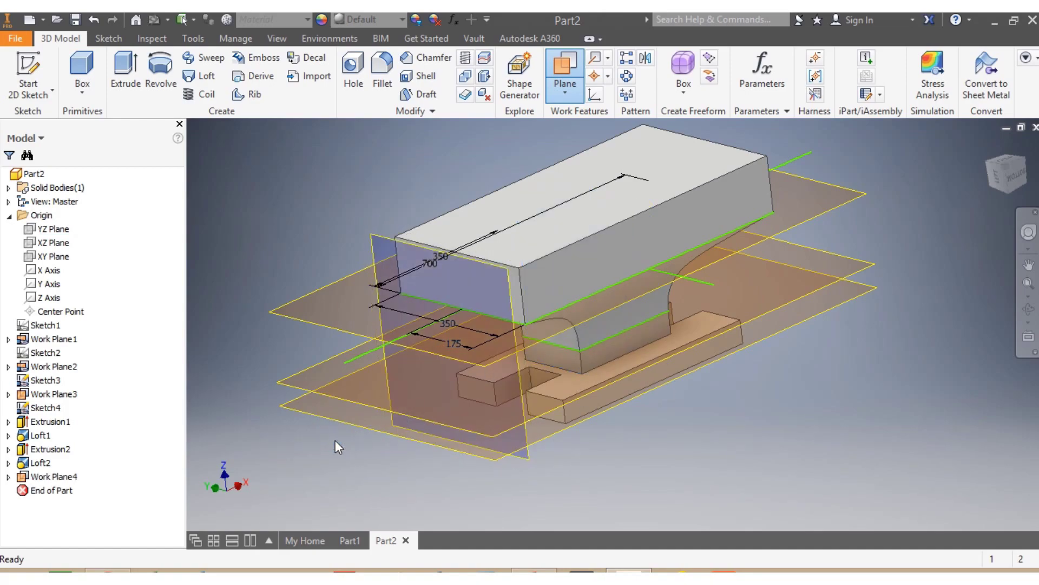
left_click(507, 272)
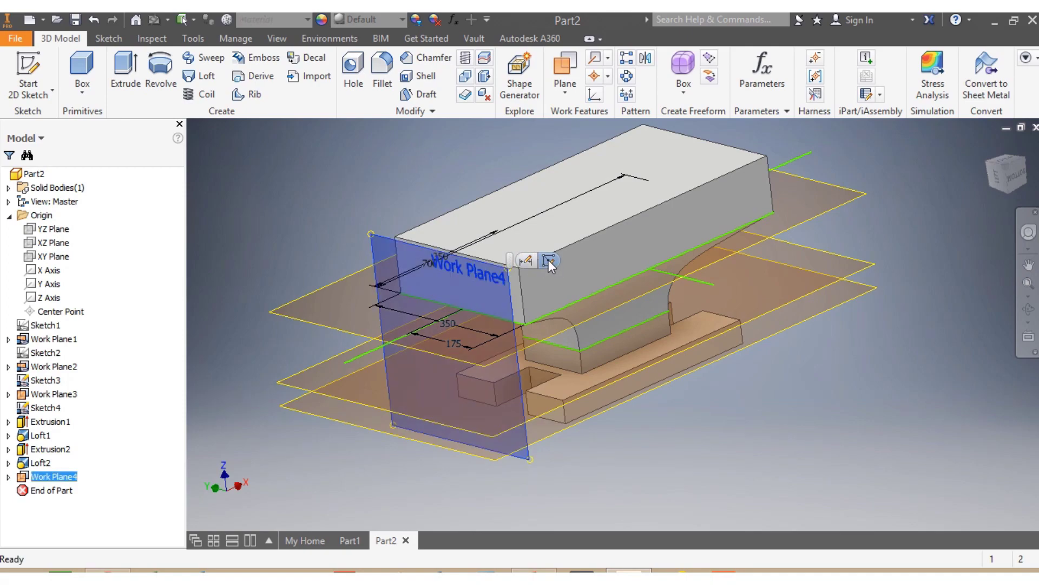
left_click(548, 260)
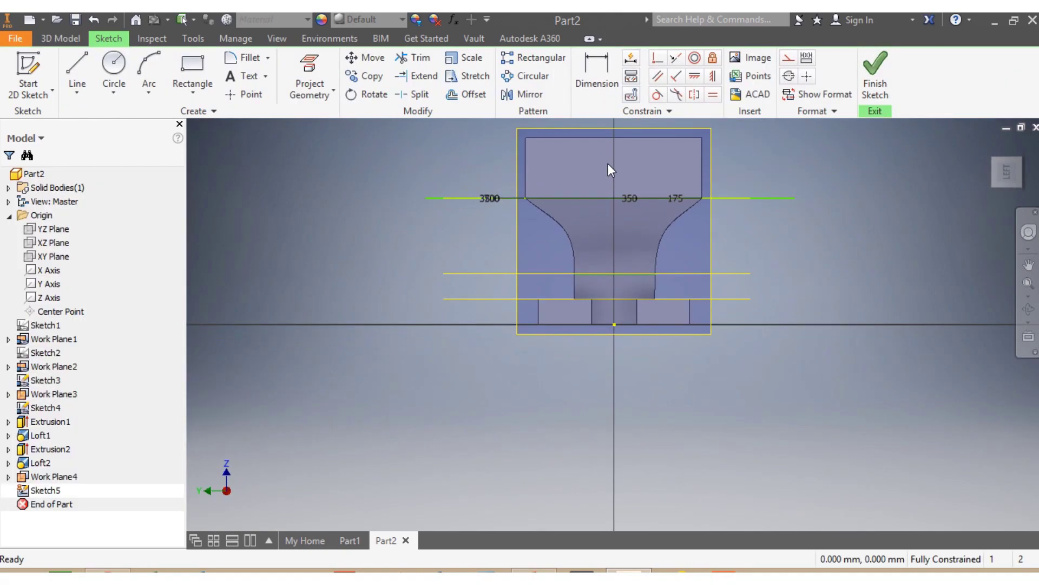
- Draw two horizontal reference lines, 460 mm and 575 mm long, across the part
scroll(618, 124, "up", 3)
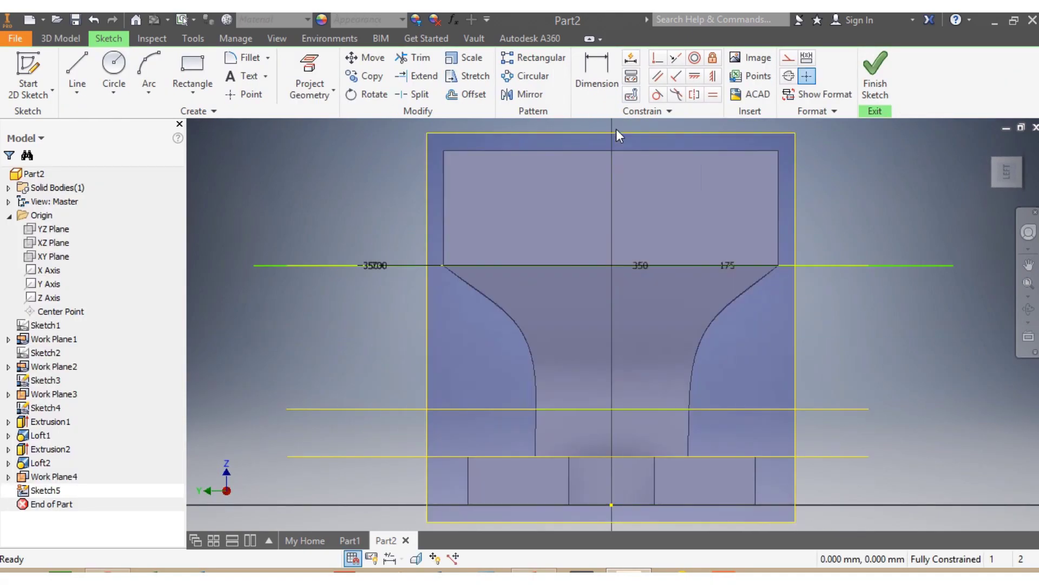
left_click(79, 67)
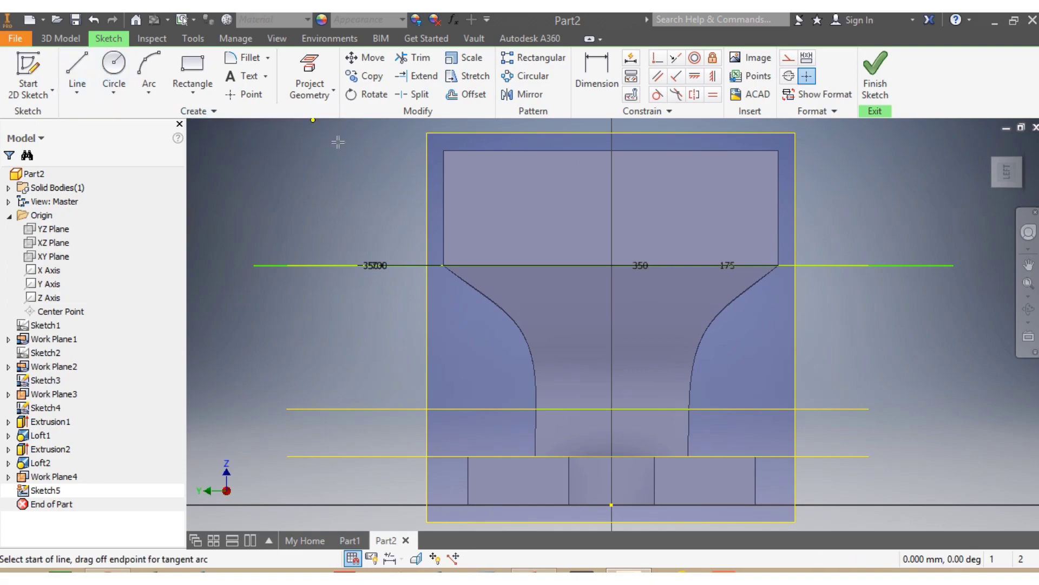
left_click(386, 151)
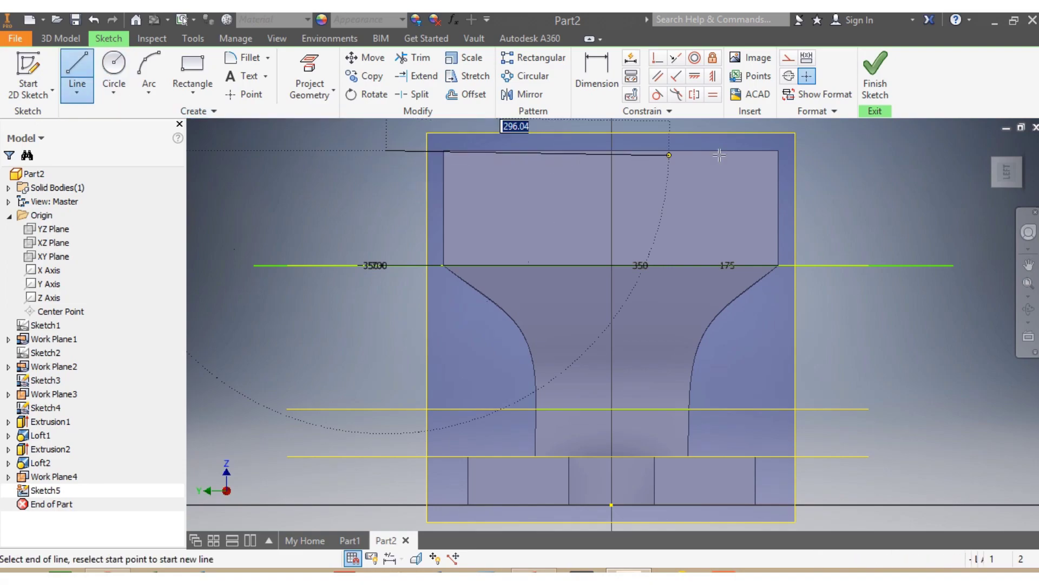
left_click(825, 151)
key("Escape")
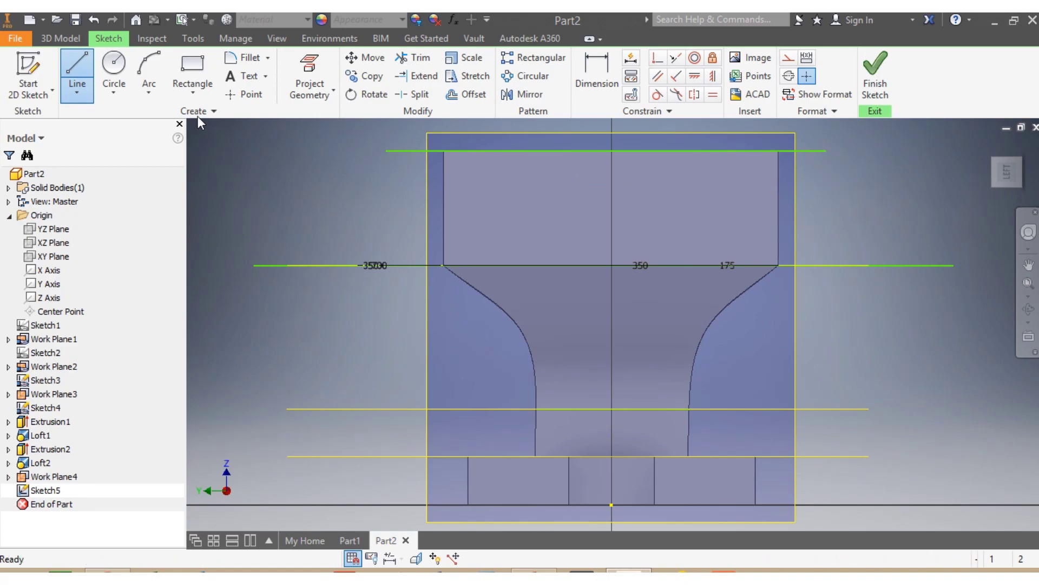
left_click(85, 67)
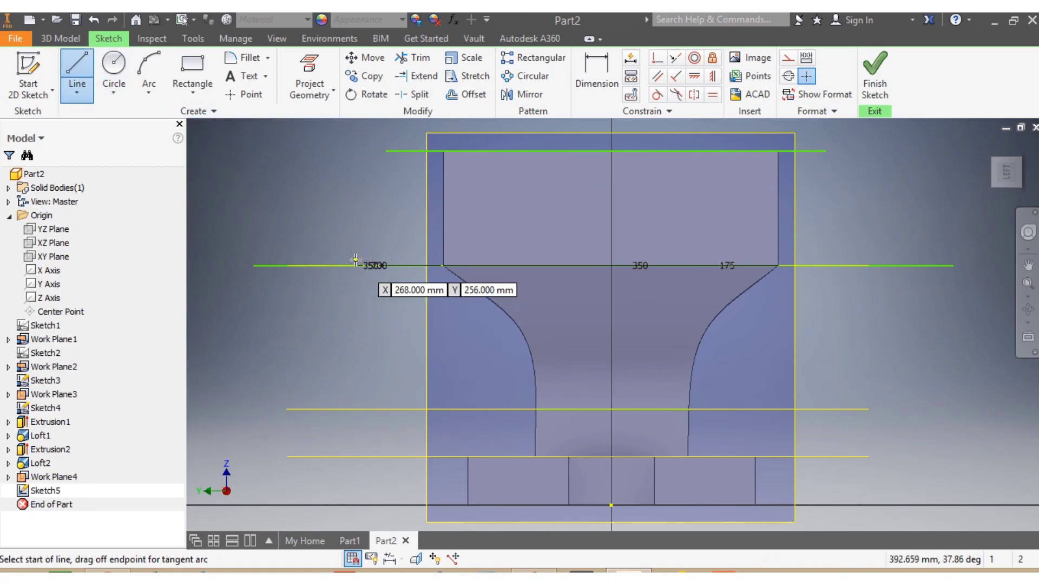
scroll(336, 269, "up", 3)
left_click(337, 271)
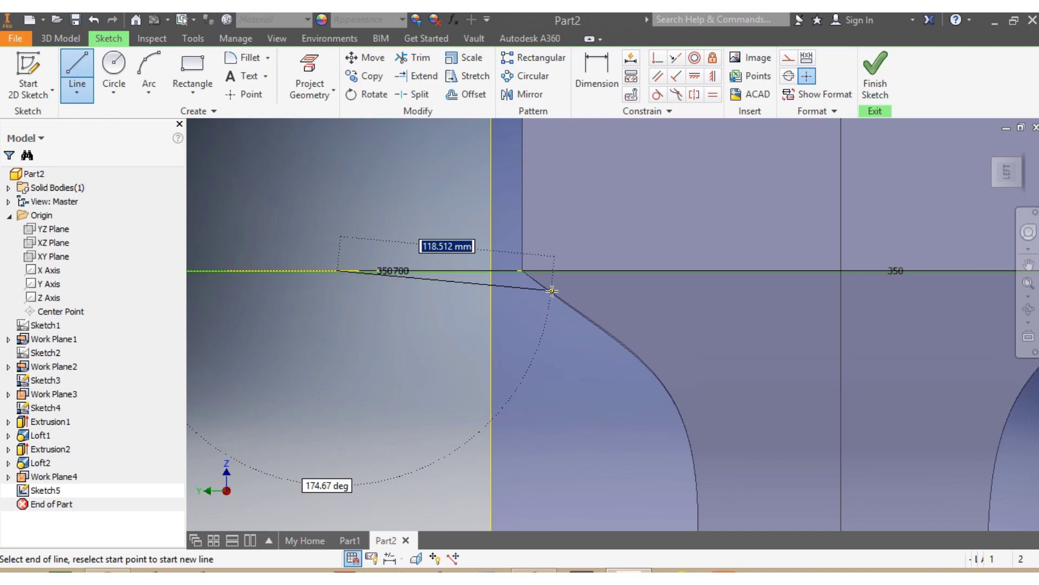
scroll(338, 271, "down", 4)
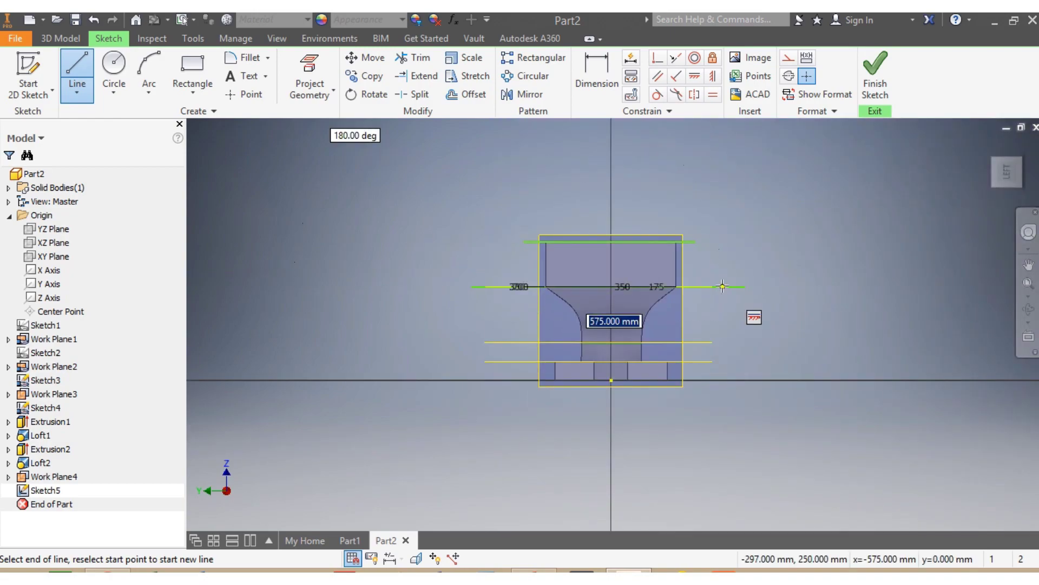
left_click(723, 285)
key("Escape")
- Draw an ellipse centred on the vertical axis over the top slab's end face and finish Sketch5
scroll(655, 200, "up", 3)
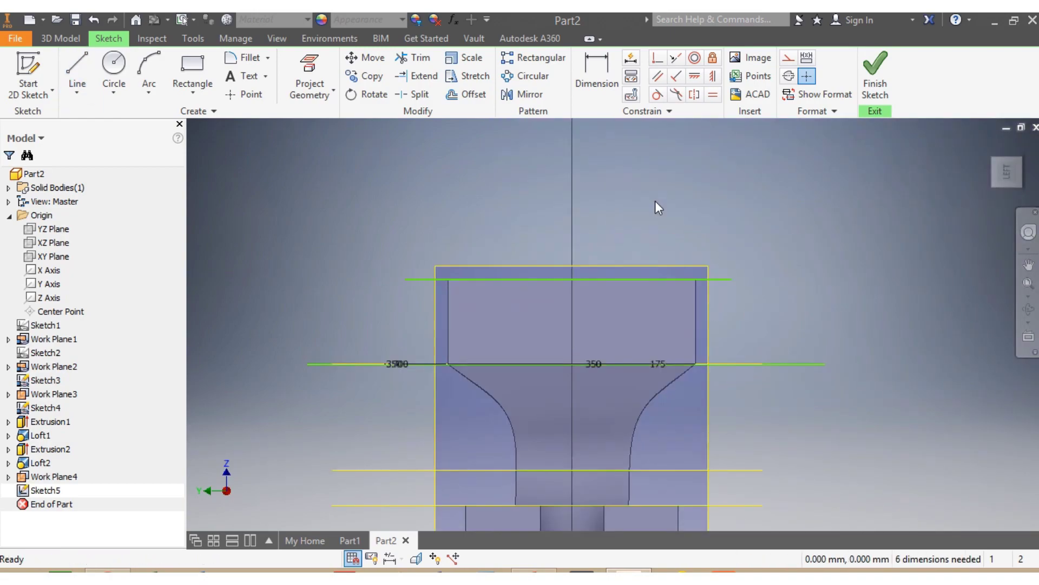
left_click(114, 92)
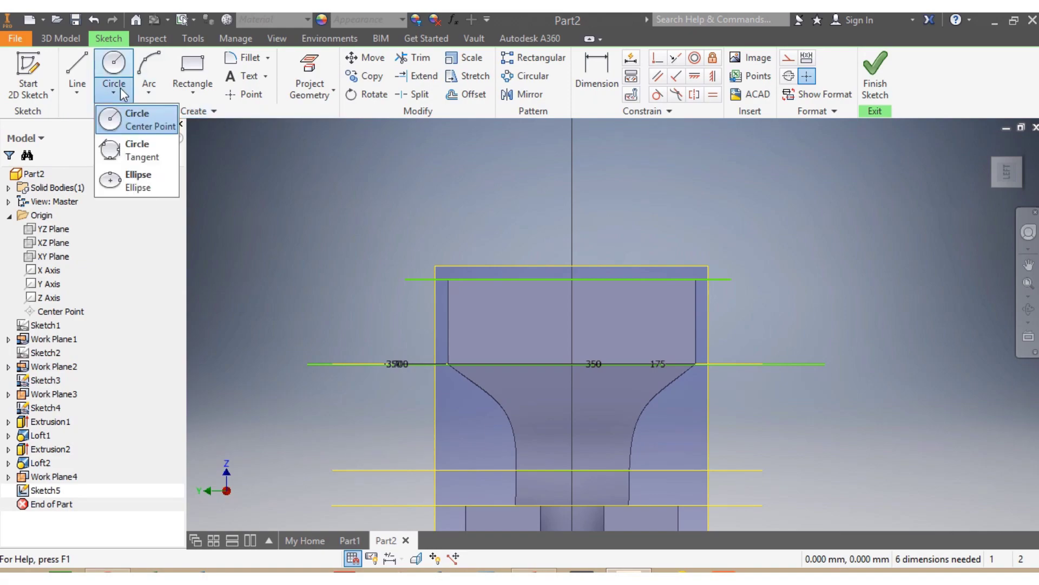
left_click(128, 180)
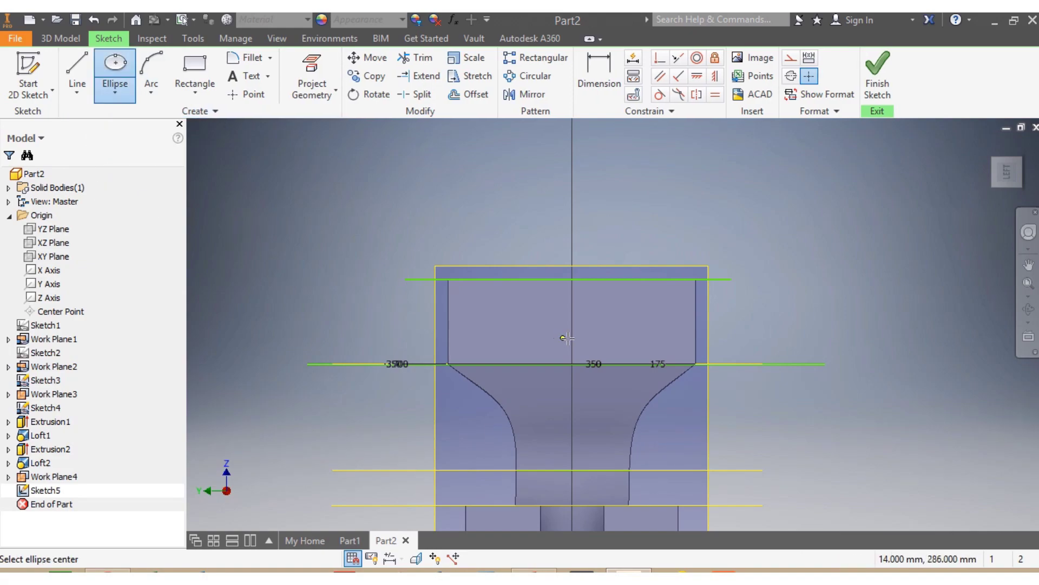
left_click(573, 321)
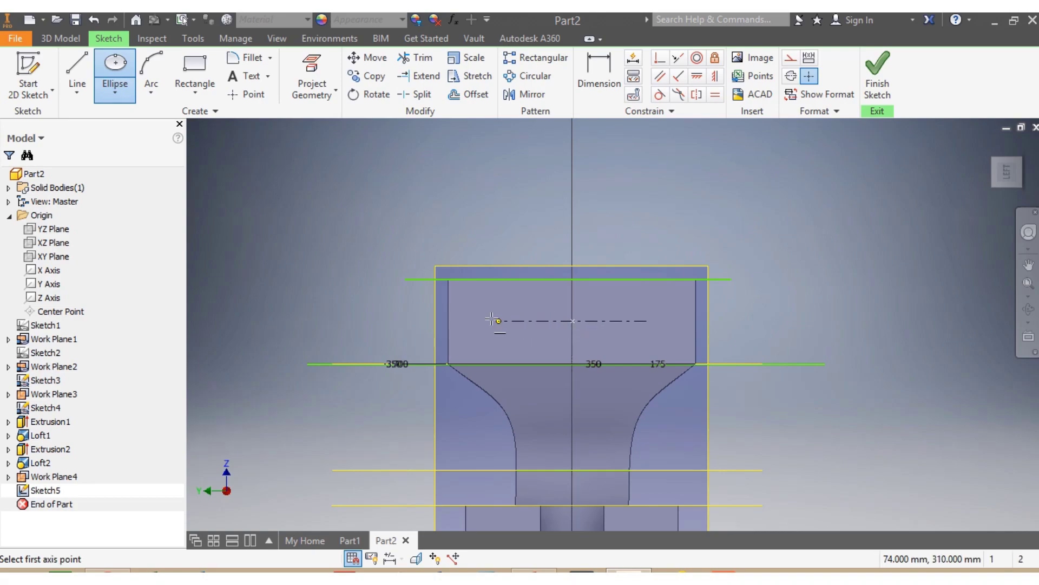
left_click(460, 320)
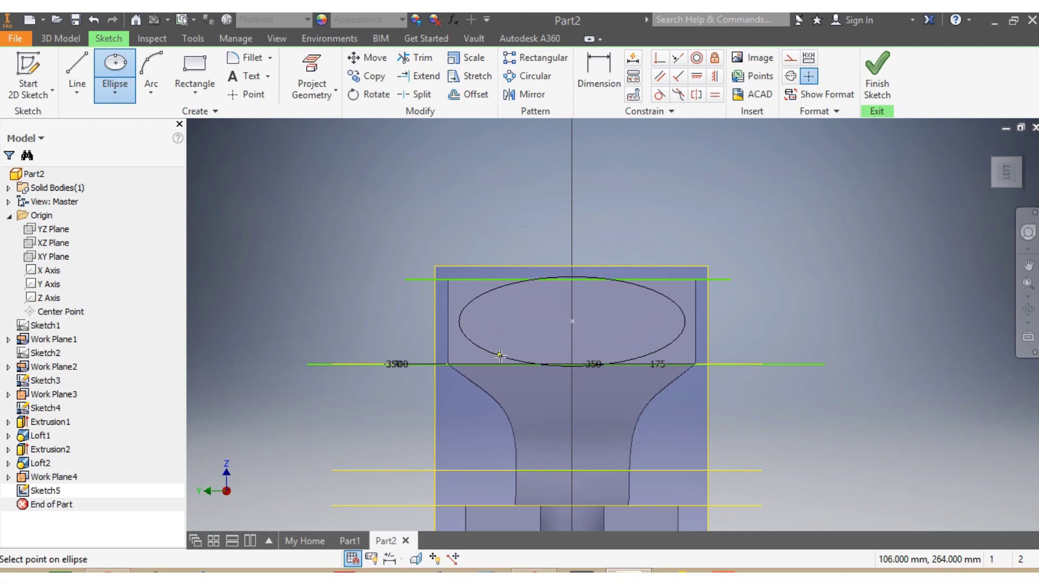
left_click(582, 363)
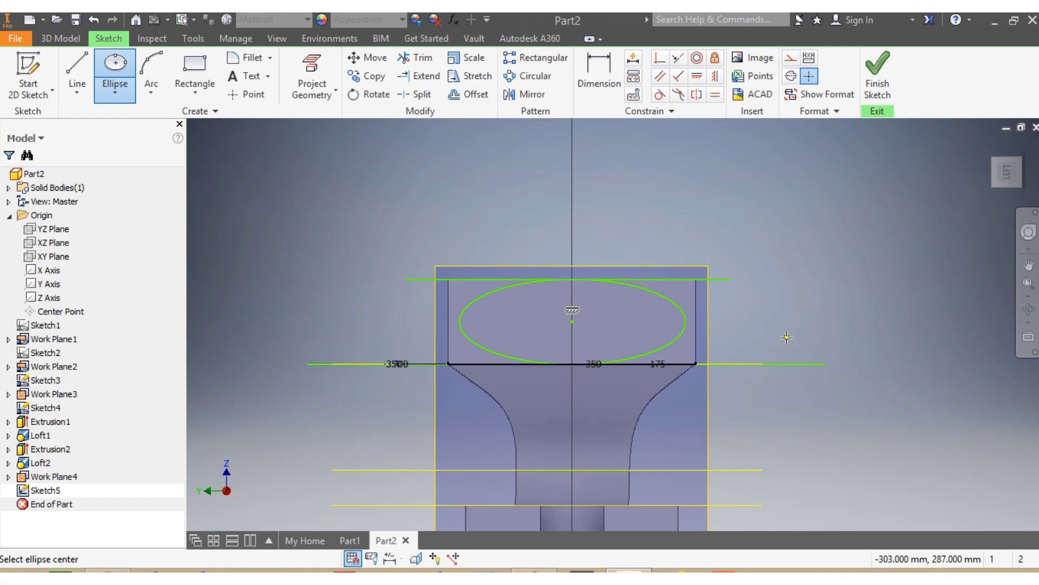
key("Escape")
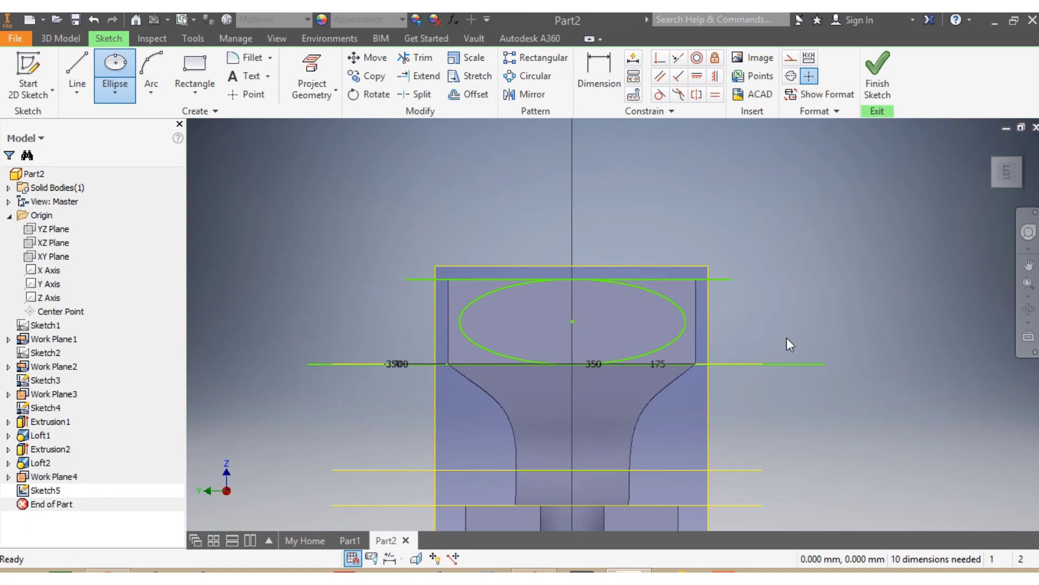
scroll(787, 337, "down", 2)
scroll(748, 340, "up", 3)
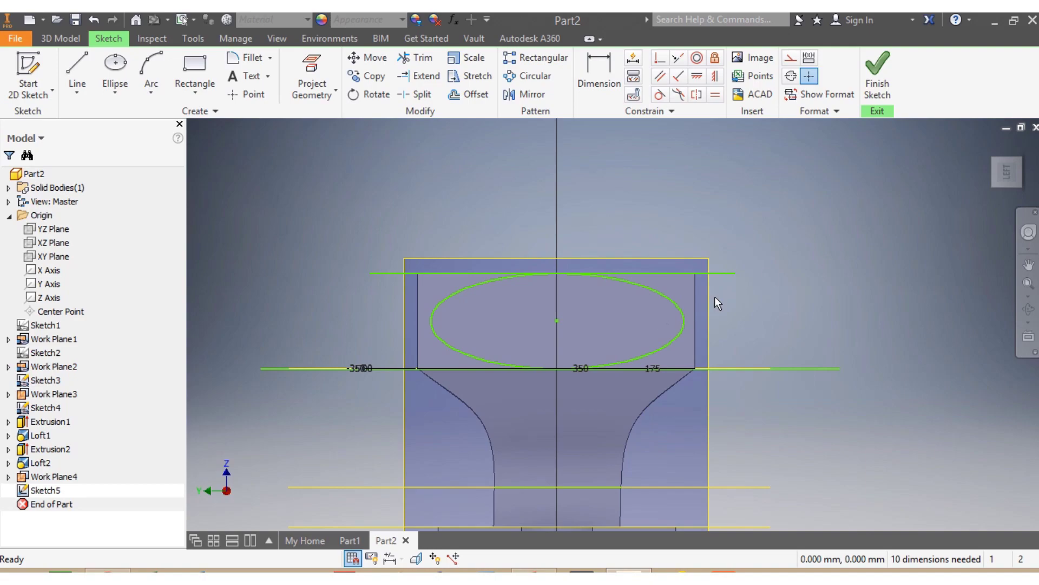
left_click(878, 78)
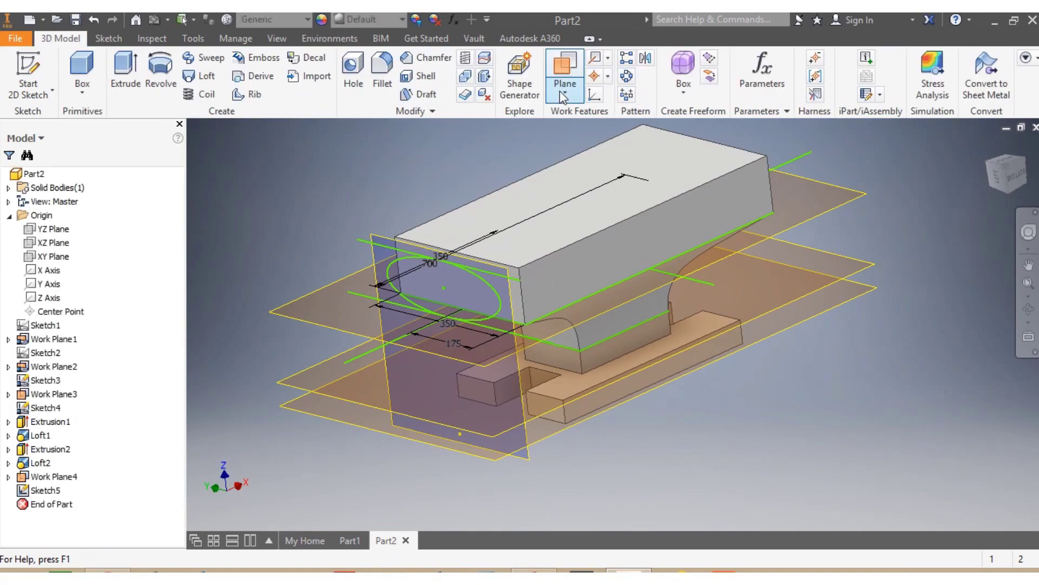
- Create Work Plane5 offset -300 mm from Work Plane4, beyond the anvil's end
left_click(560, 91)
left_click(846, 231)
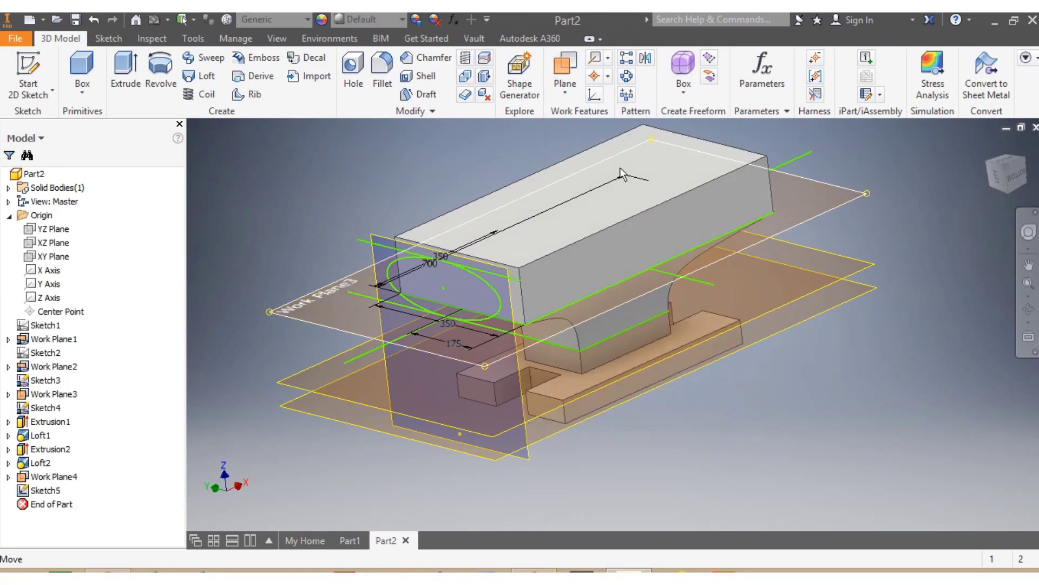
left_click(565, 67)
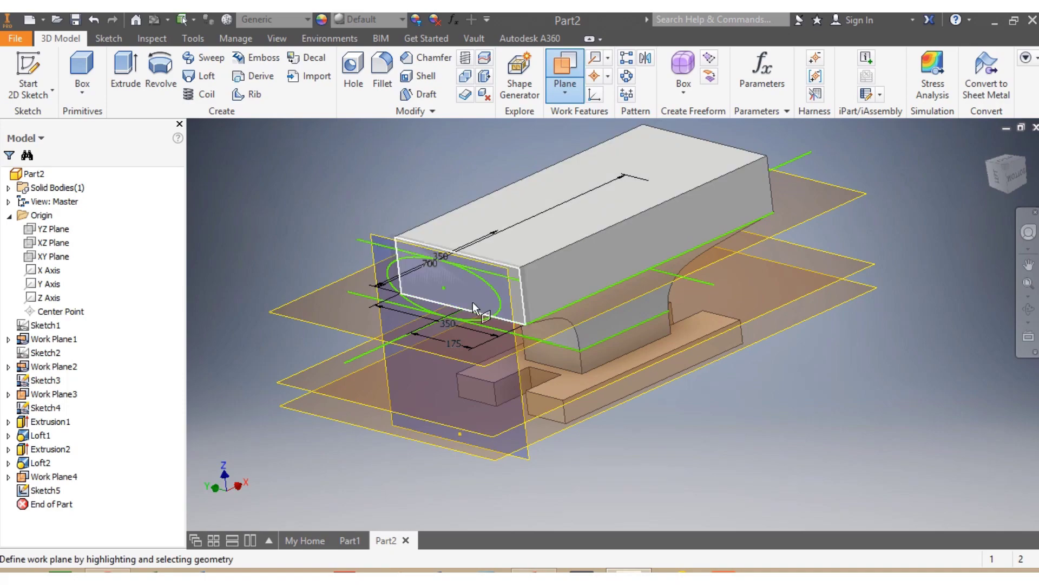
left_click(521, 392)
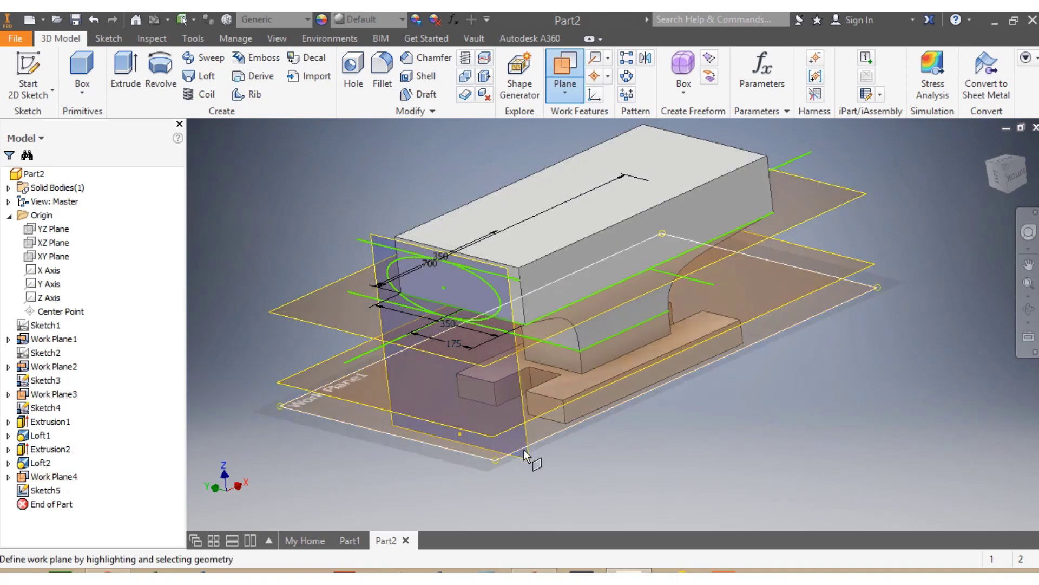
left_click_drag(509, 460, 432, 501)
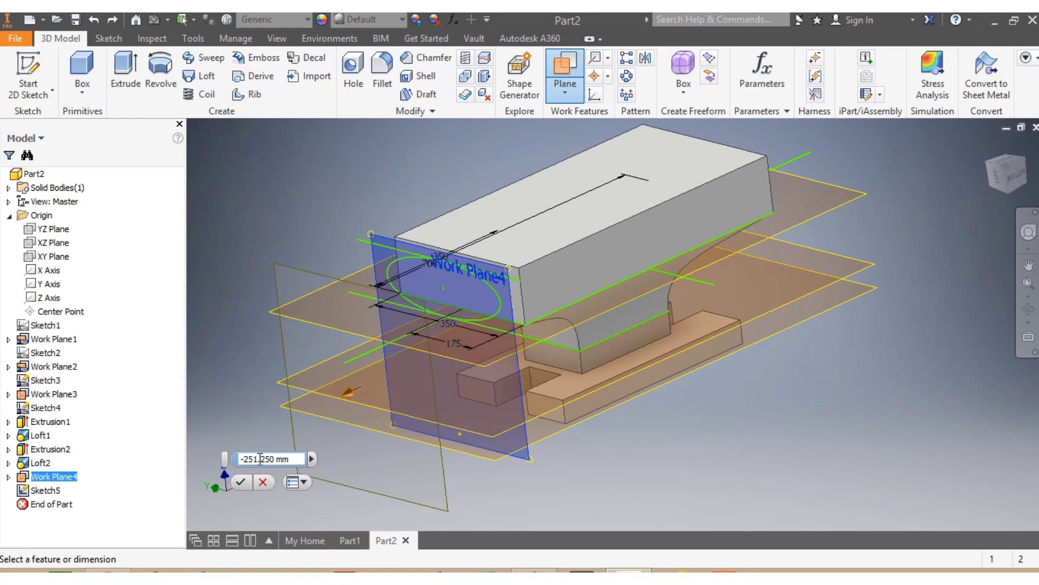
key("BackSpace")
key("BackSpace")
type(".")
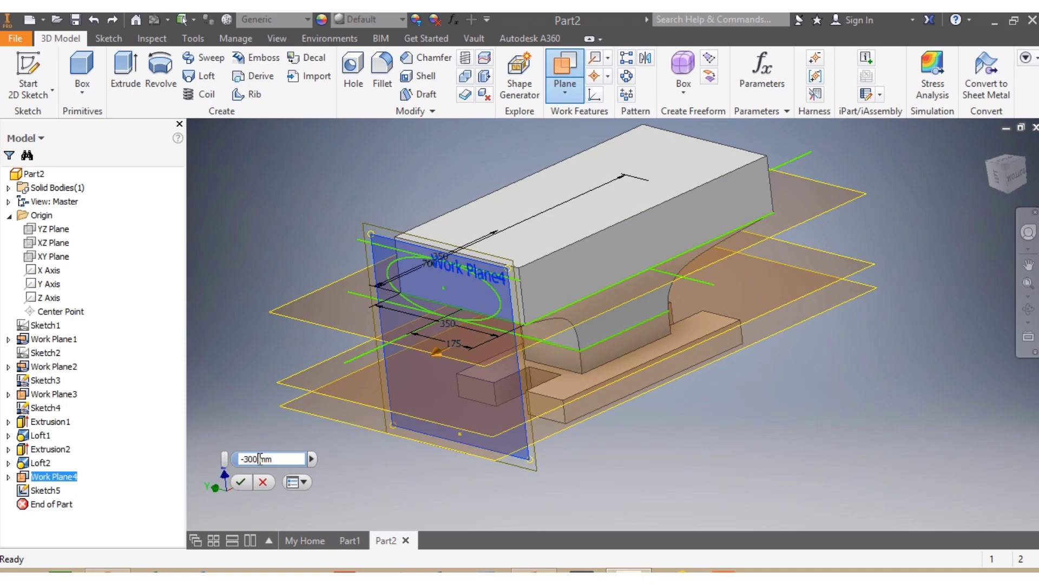
key("Return")
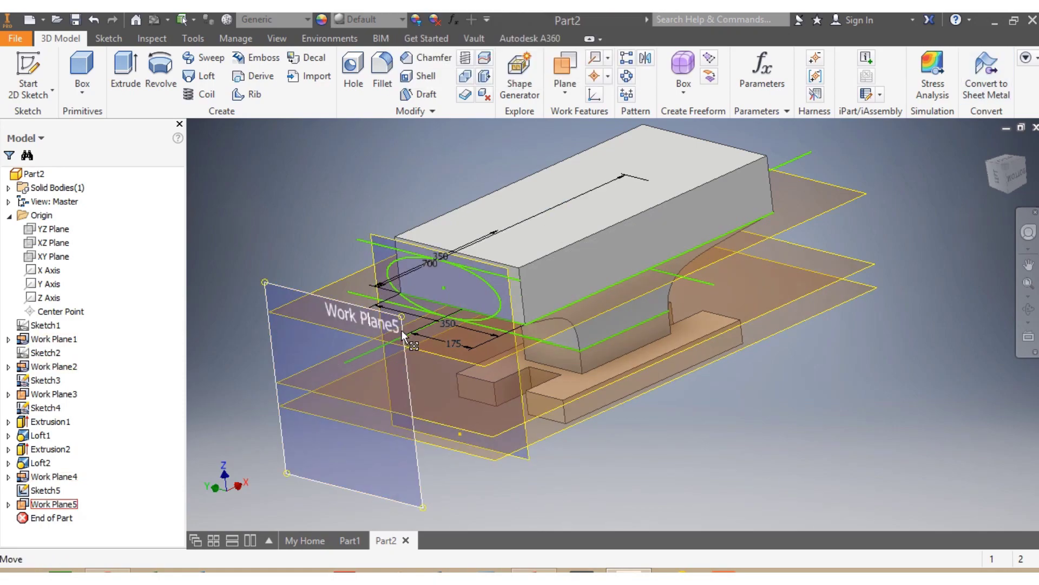
- Sketch a tiny 5 mm-radius circle on Work Plane5 aligned with the ellipse centre as Sketch6
left_click(414, 501)
left_click(453, 490)
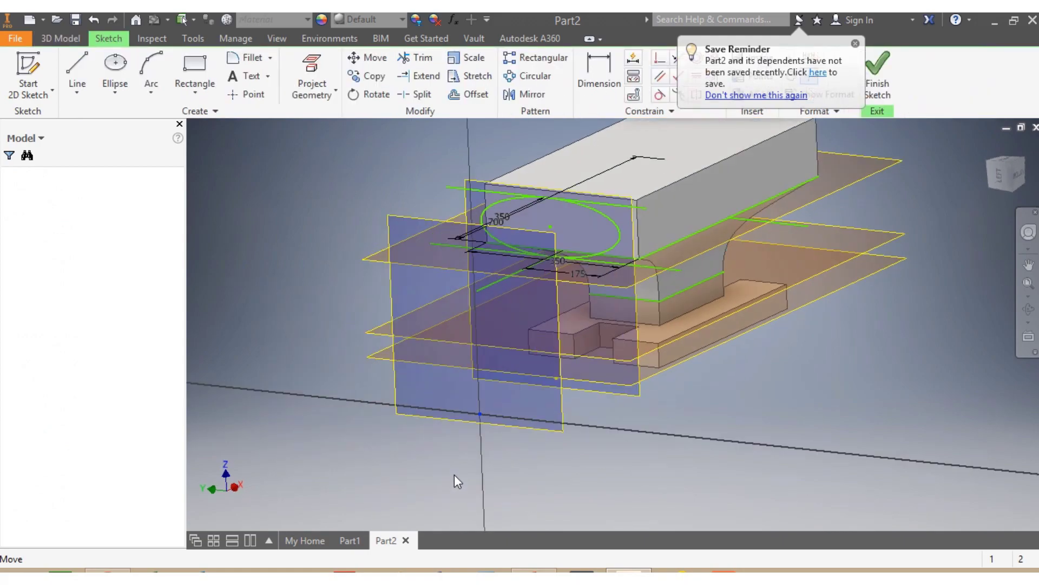
scroll(590, 157, "up", 2)
scroll(591, 157, "down", 3)
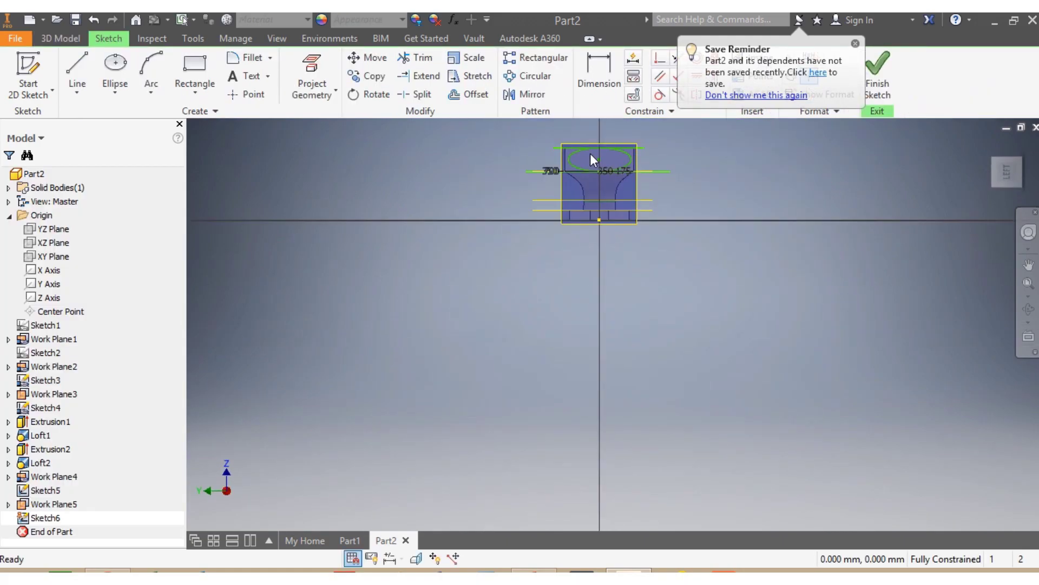
scroll(602, 137, "up", 5)
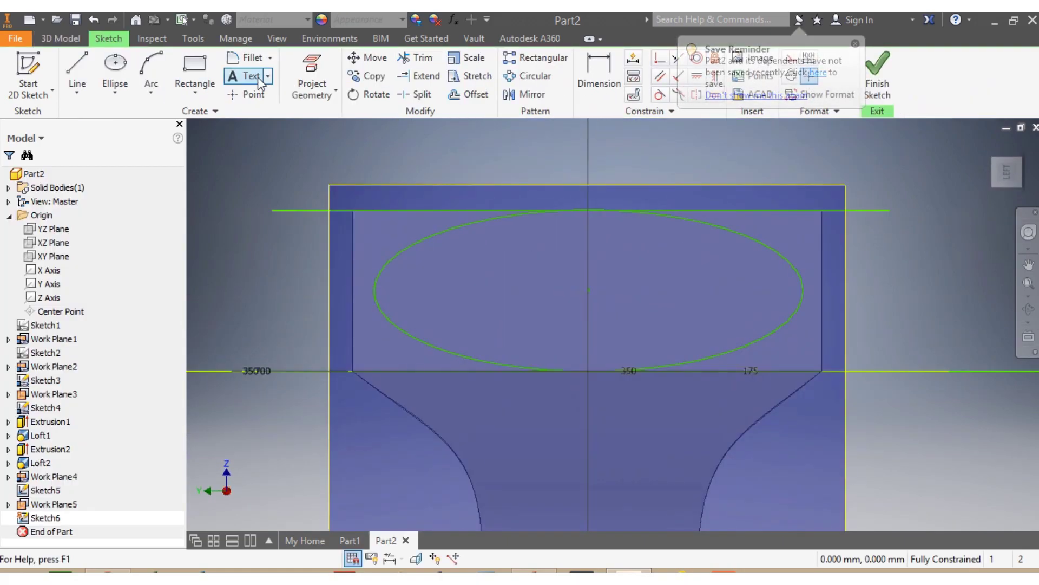
left_click(114, 92)
left_click(138, 119)
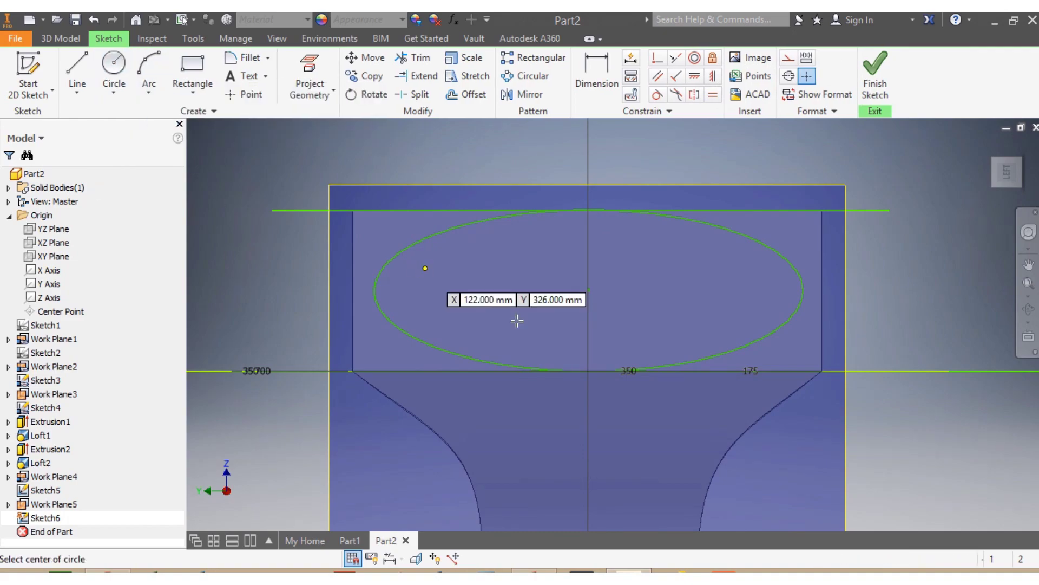
left_click(588, 310)
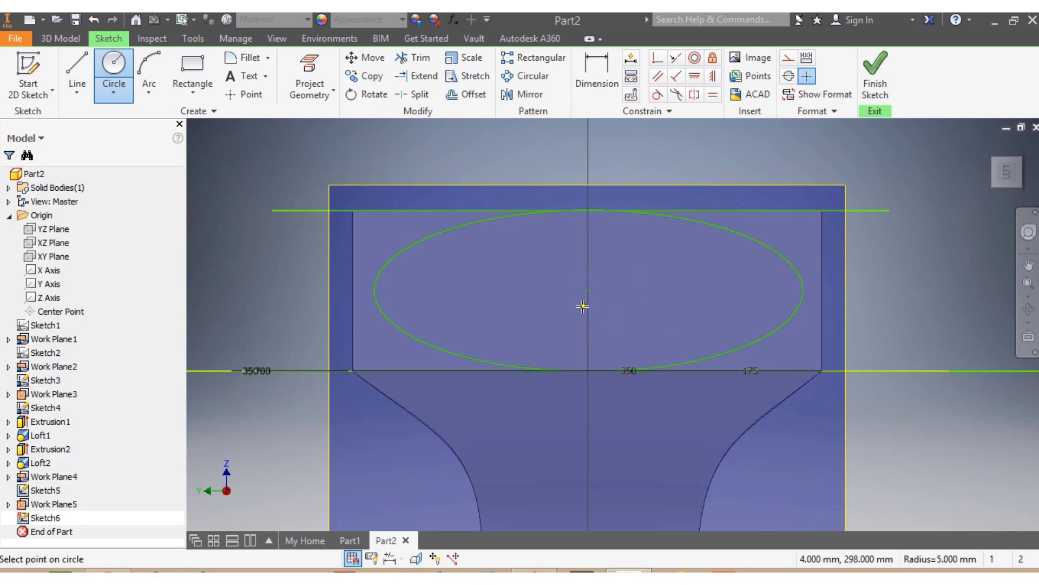
left_click(584, 306)
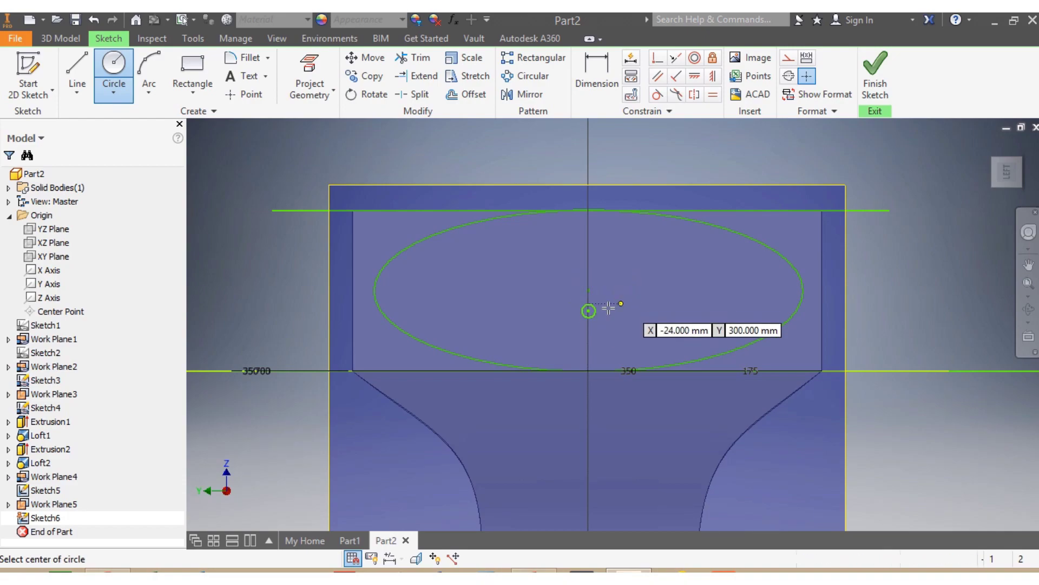
left_click(876, 79)
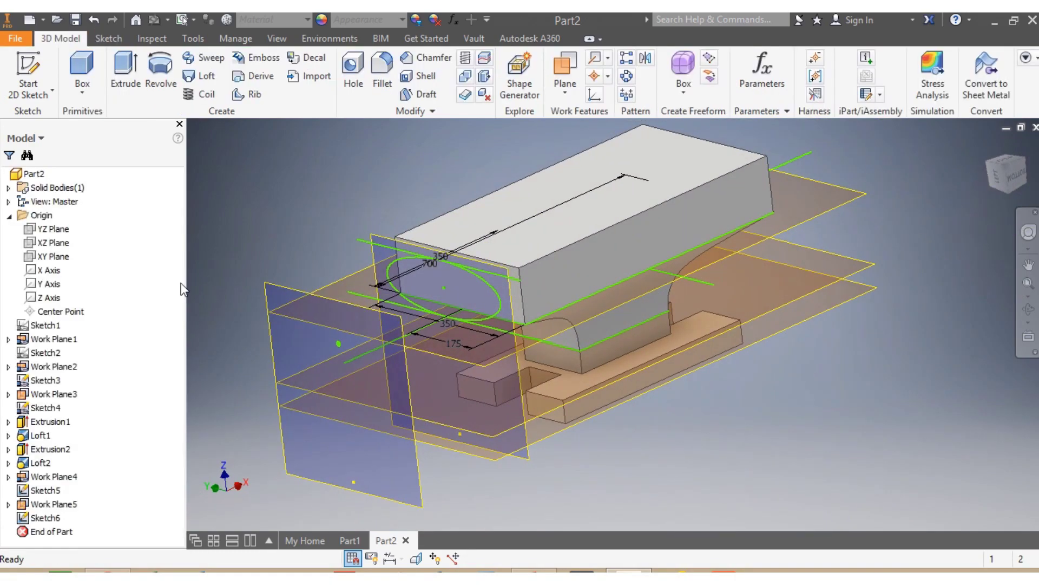
- Extrude Sketch5's ellipse 45 mm instead of the default 300 mm
left_click(122, 82)
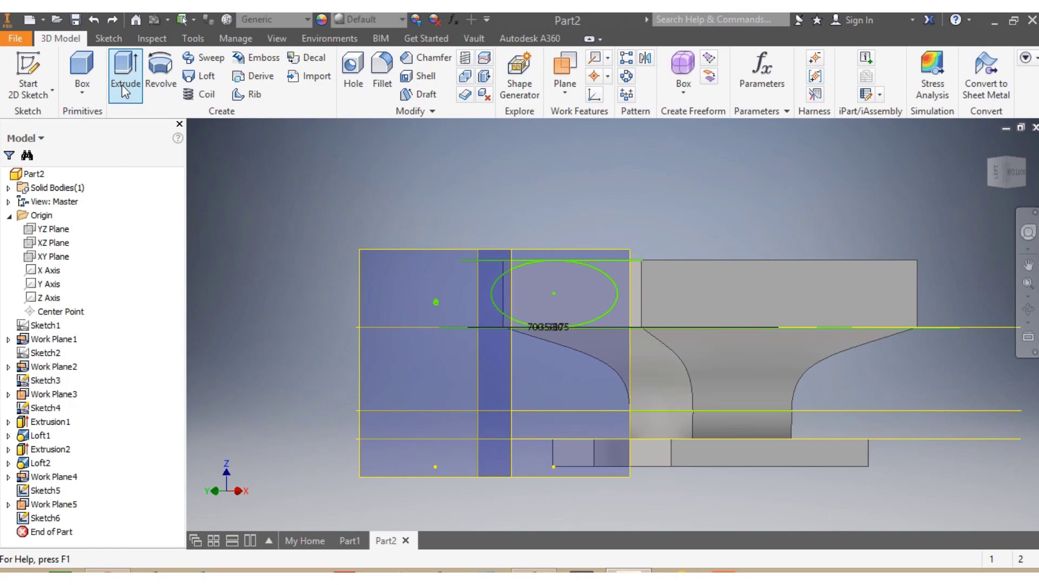
left_click(606, 310)
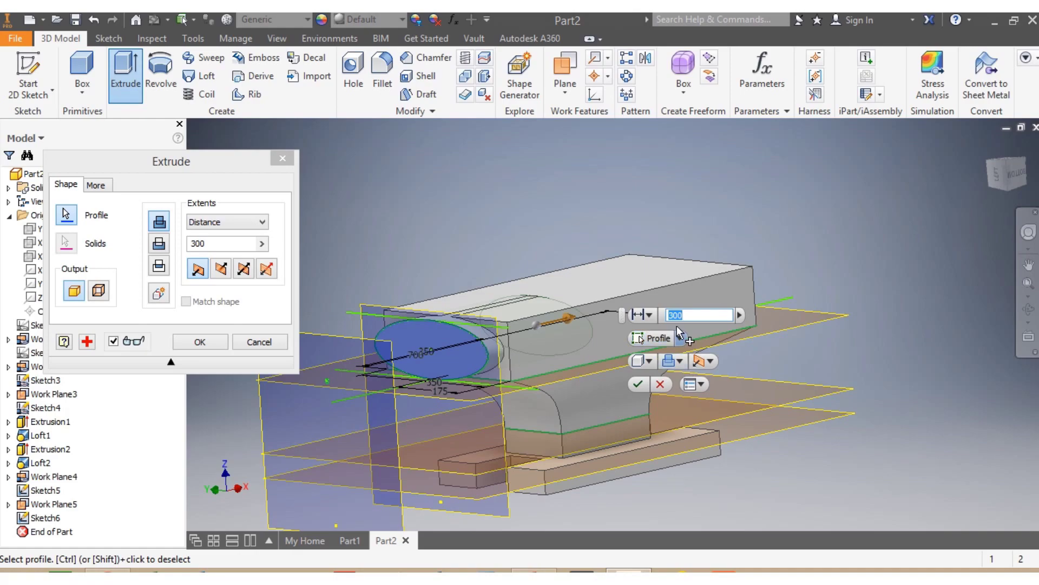
left_click(683, 319)
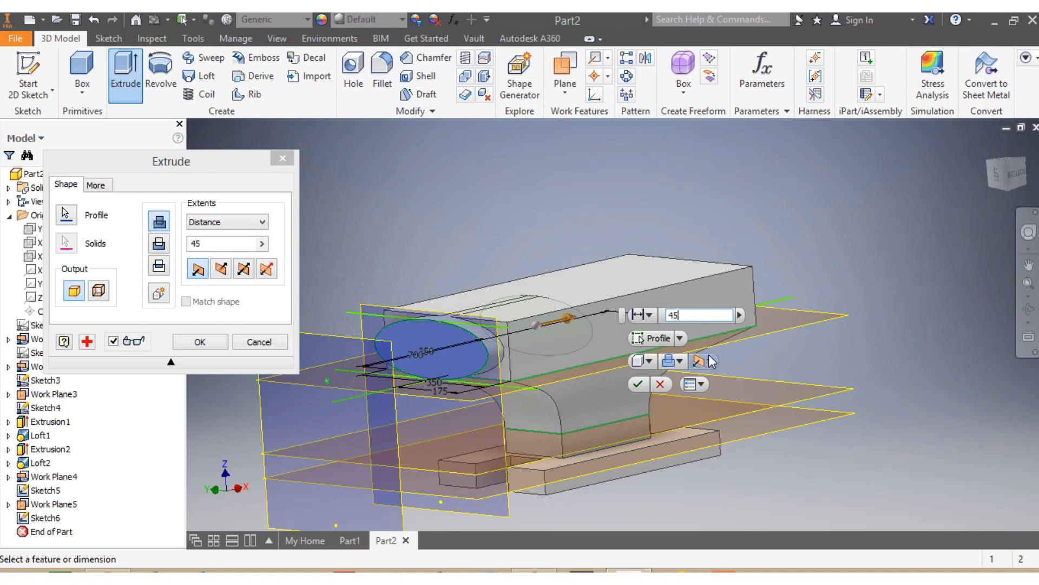
left_click(638, 385)
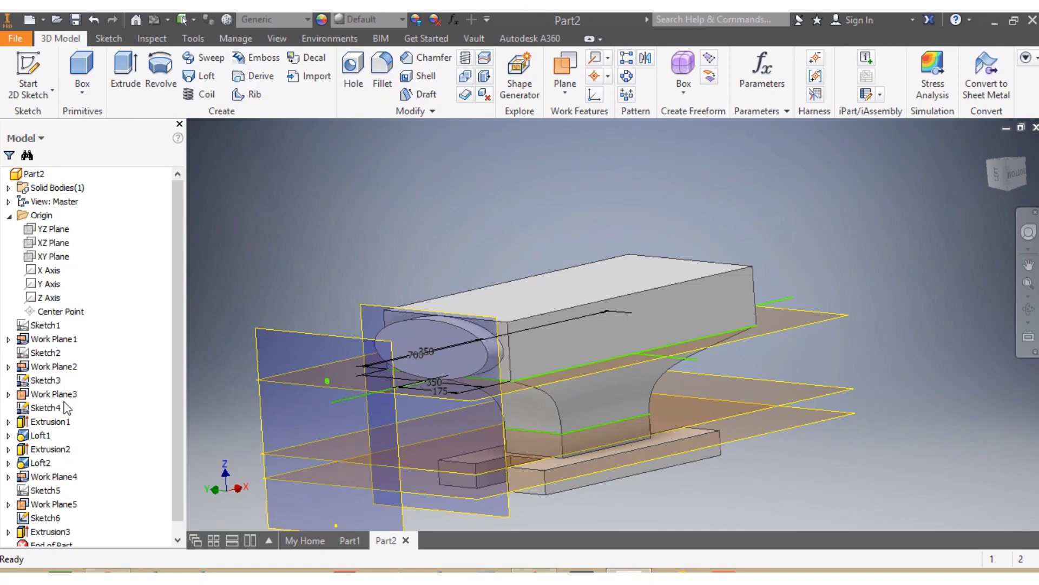
scroll(66, 449, "down", 1)
- Make the ellipse sketch Sketch5 visible again
left_click(48, 505)
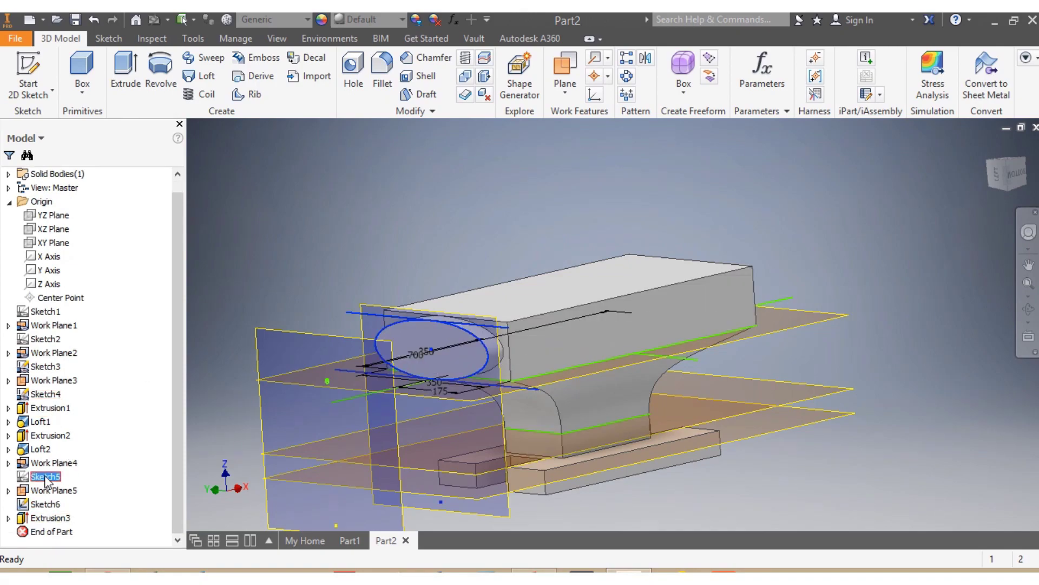
right_click(45, 505)
left_click(72, 423)
- Loft from the ellipse edge to Sketch6's small circle to form the conical horn
left_click(206, 85)
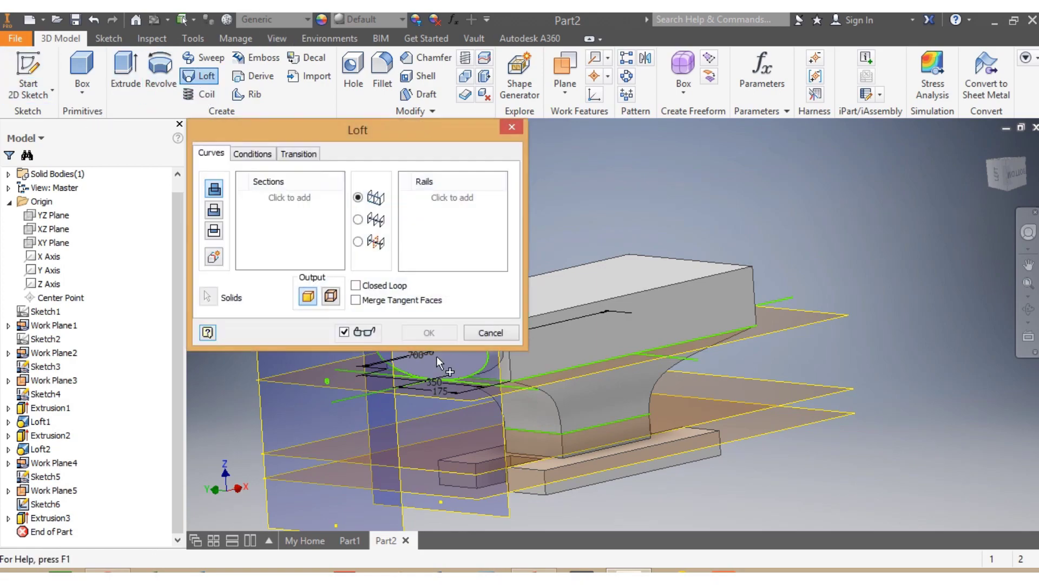
left_click(476, 374)
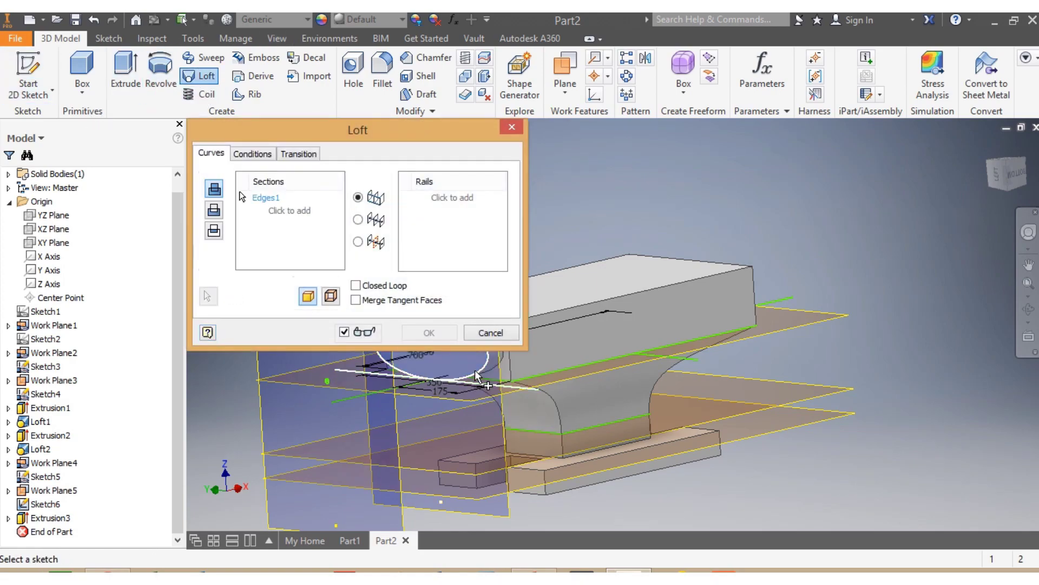
left_click(328, 379)
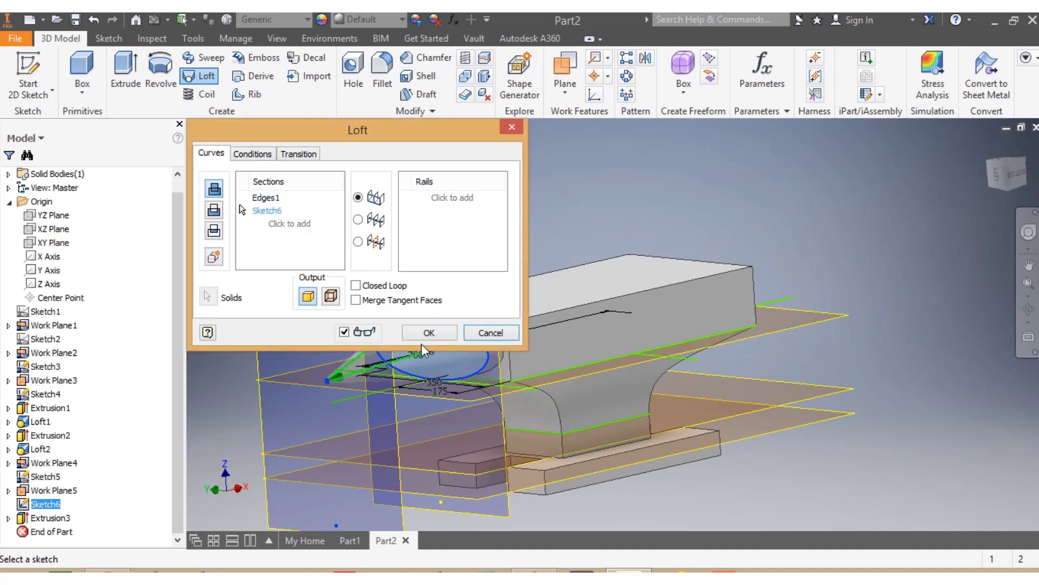
left_click(429, 333)
scroll(424, 341, "down", 3)
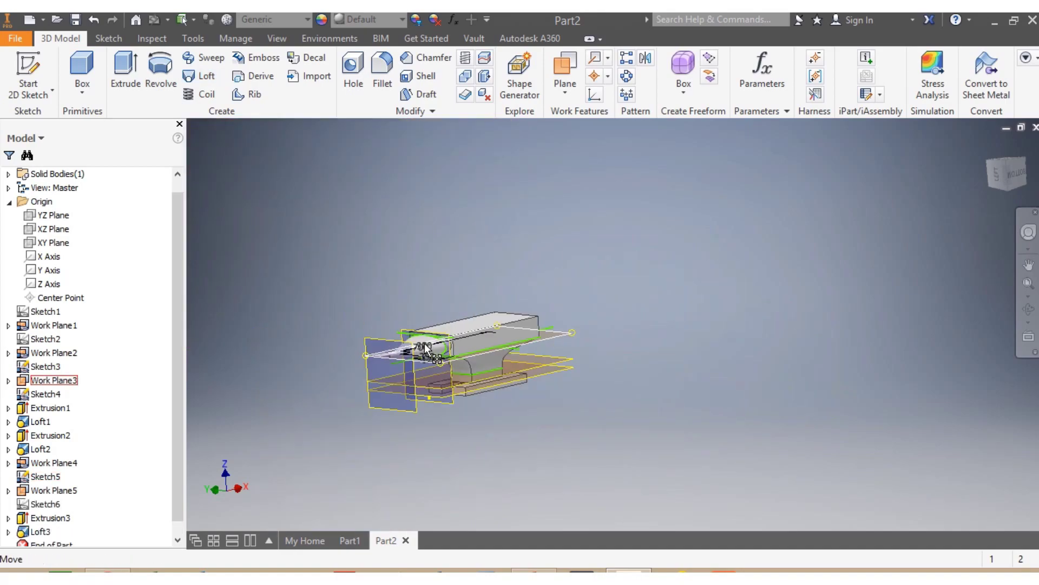
scroll(388, 352, "up", 2)
scroll(416, 388, "up", 3)
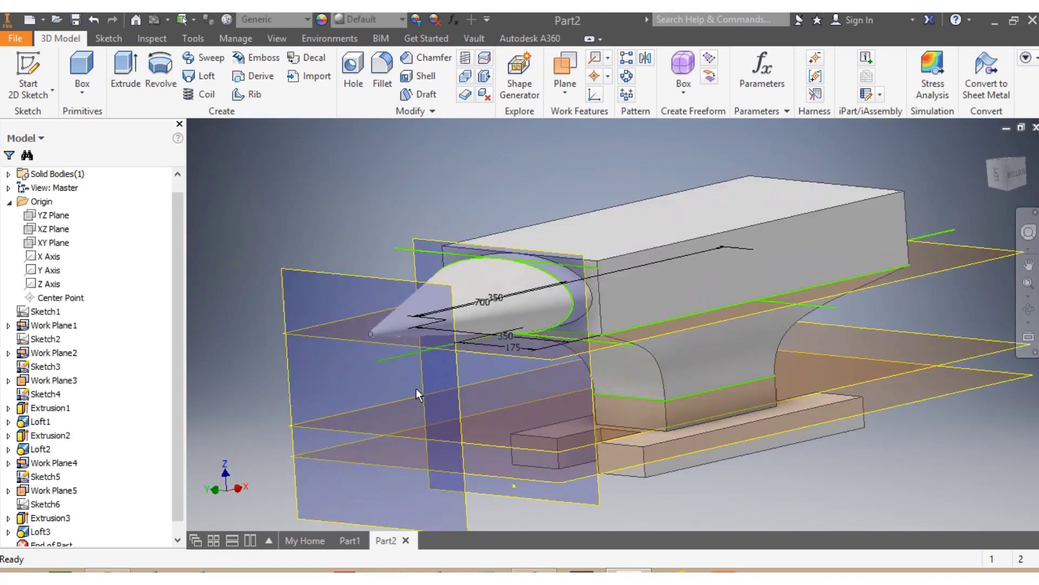
scroll(415, 388, "down", 2)
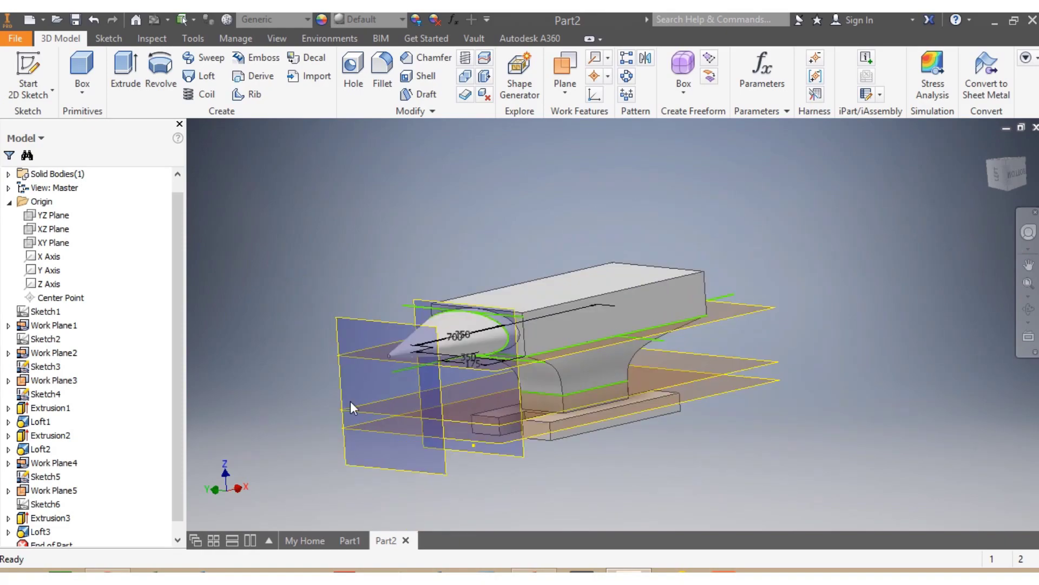
scroll(69, 543, "down", 1)
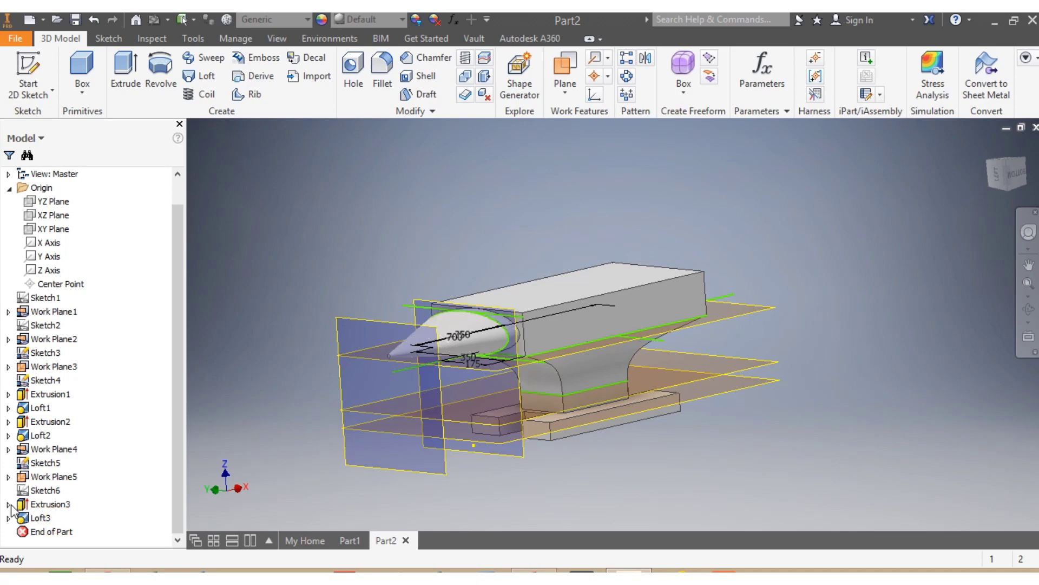
- Hide Sketch5, Sketch4 and Sketch3 in the browser
left_click(8, 504)
right_click(63, 528)
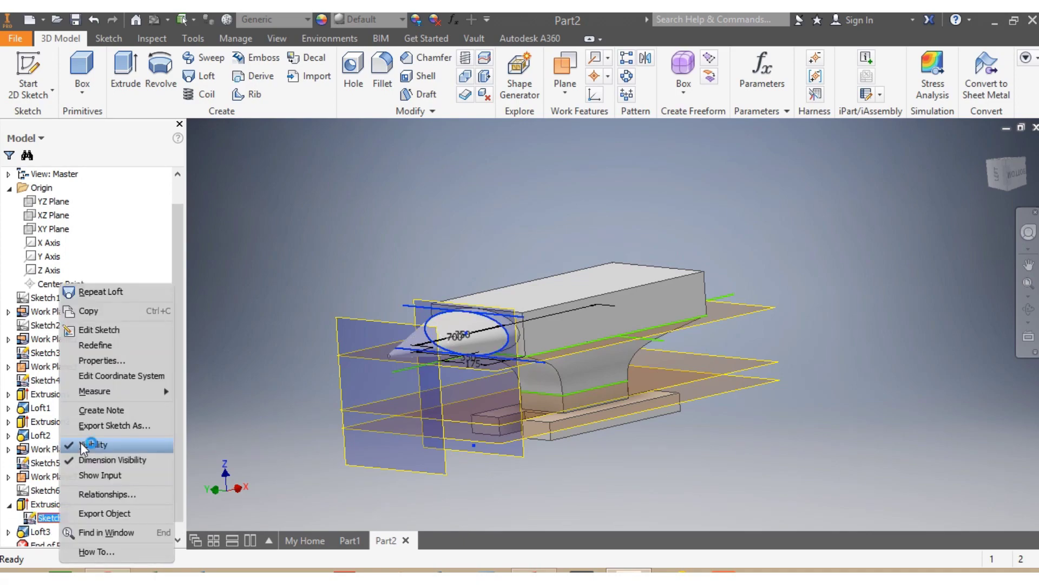
left_click(109, 473)
left_click(8, 394)
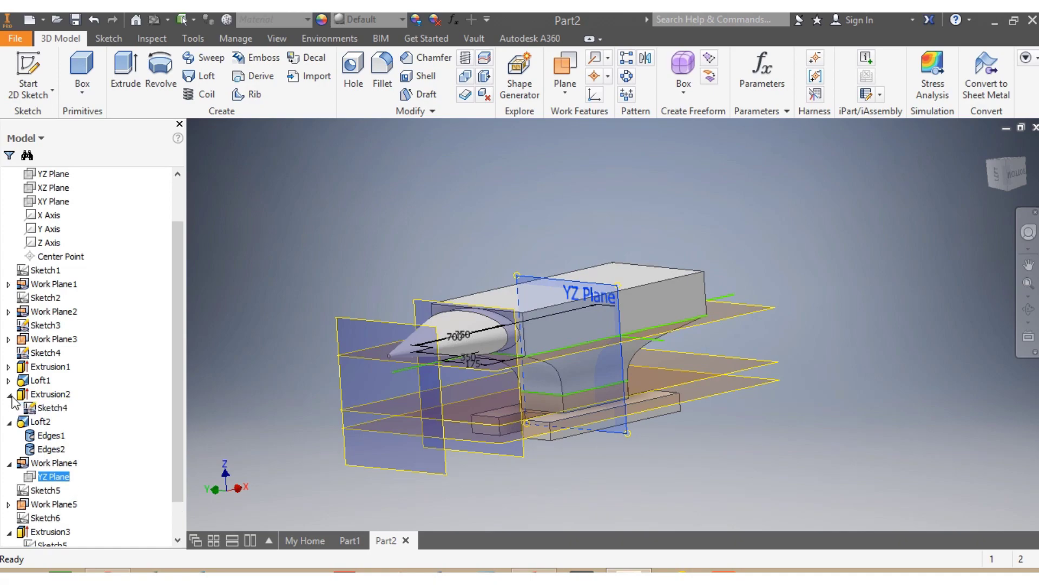
right_click(61, 409)
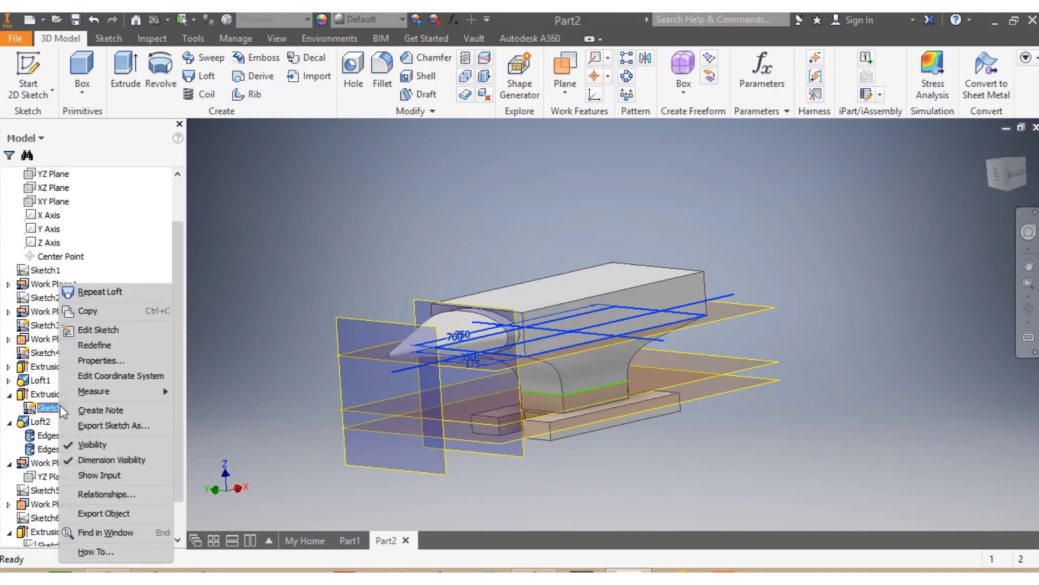
left_click(82, 445)
left_click(9, 380)
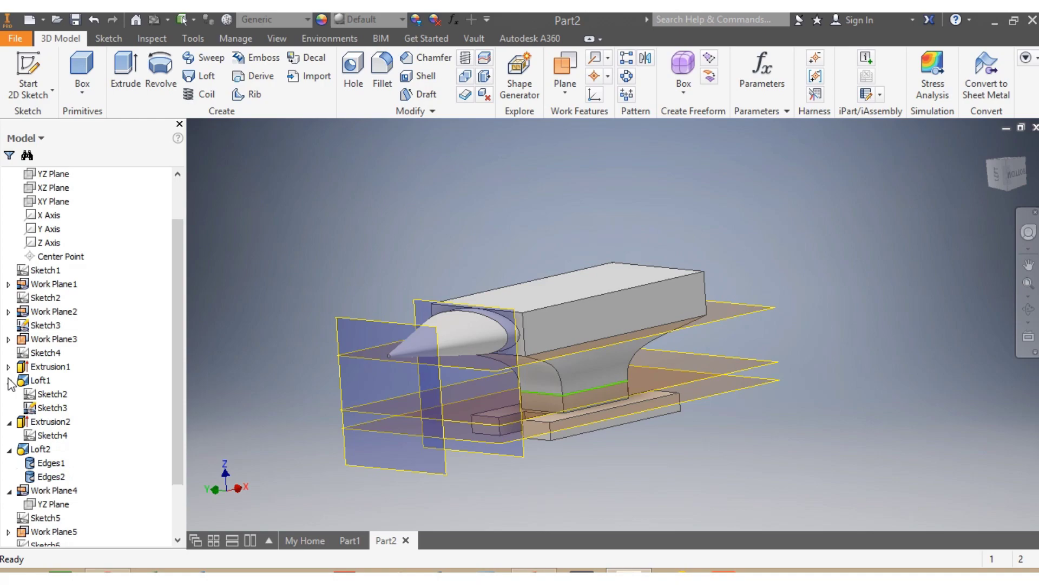
right_click(48, 402)
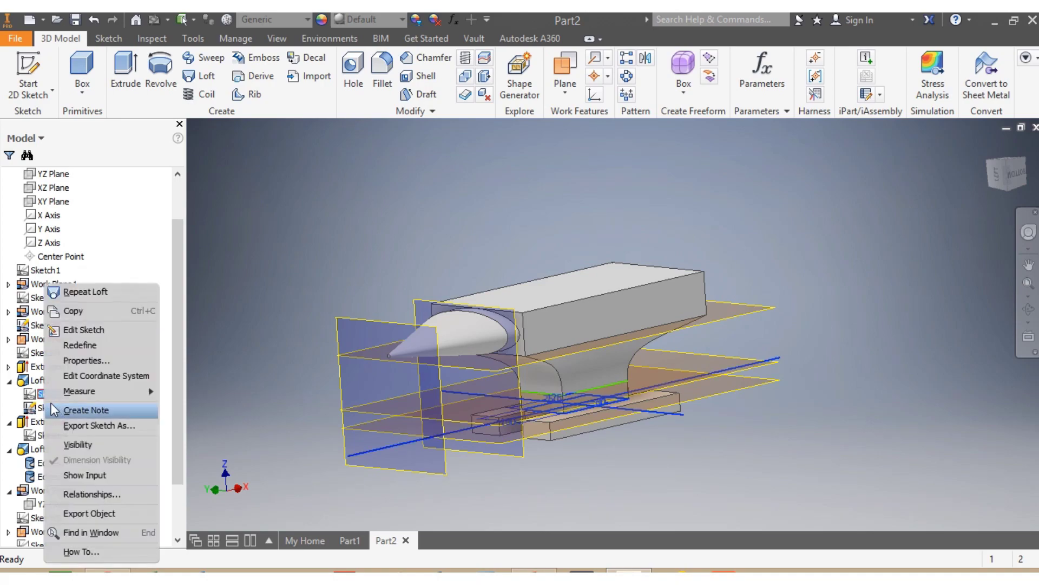
key("Escape")
right_click(43, 408)
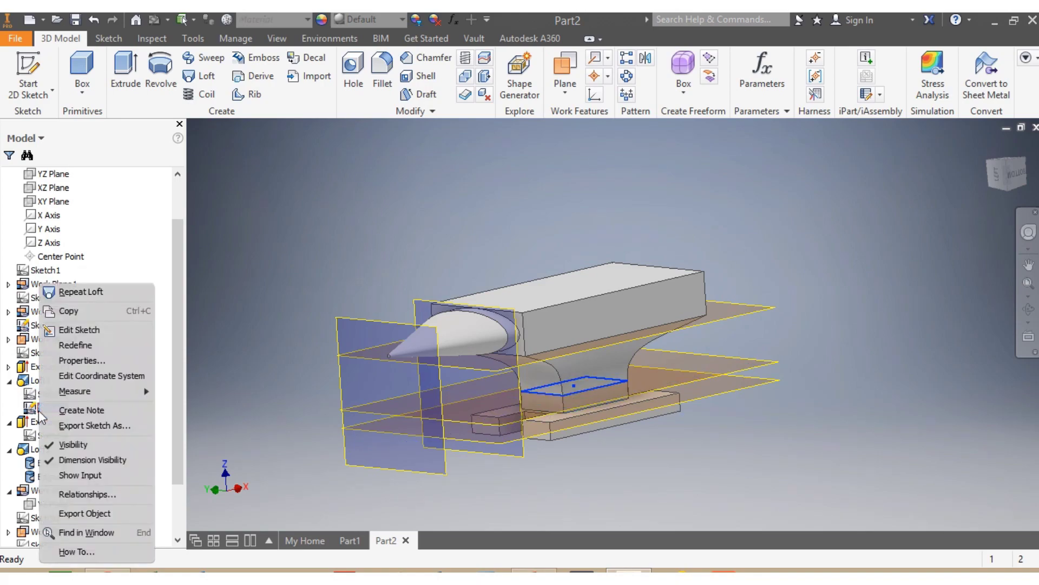
left_click(59, 444)
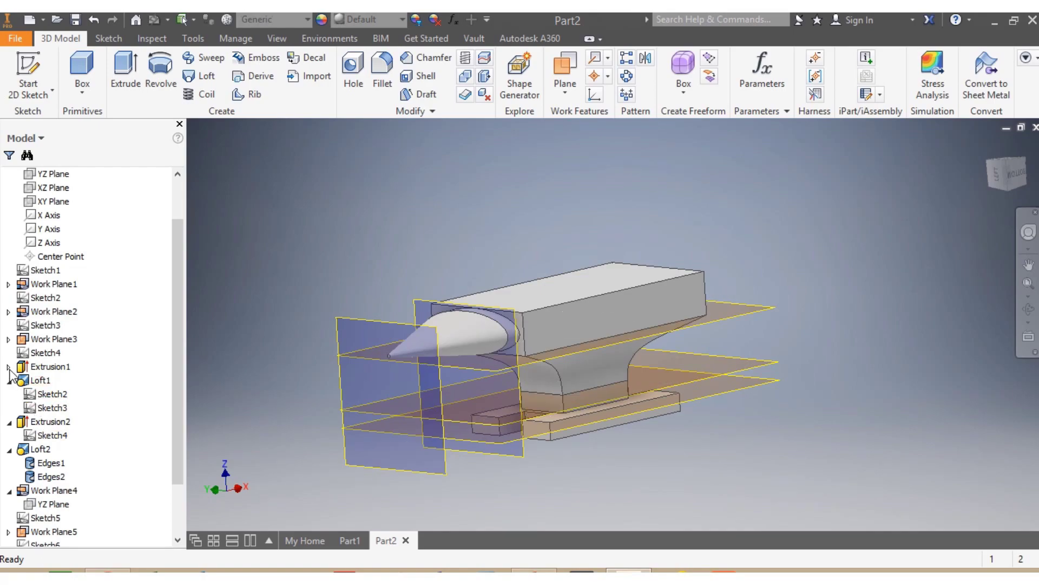
right_click(35, 353)
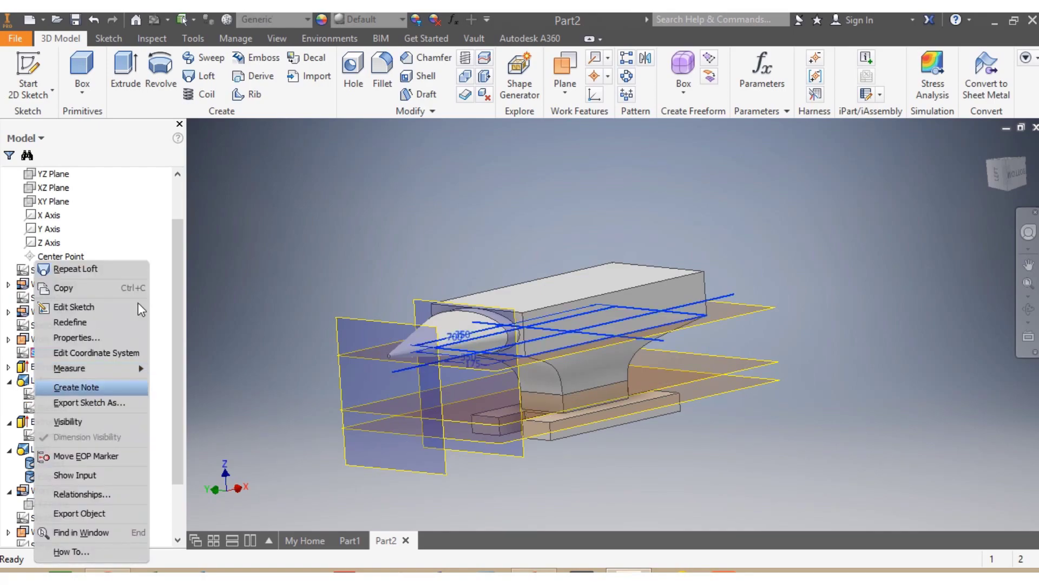
key("Escape")
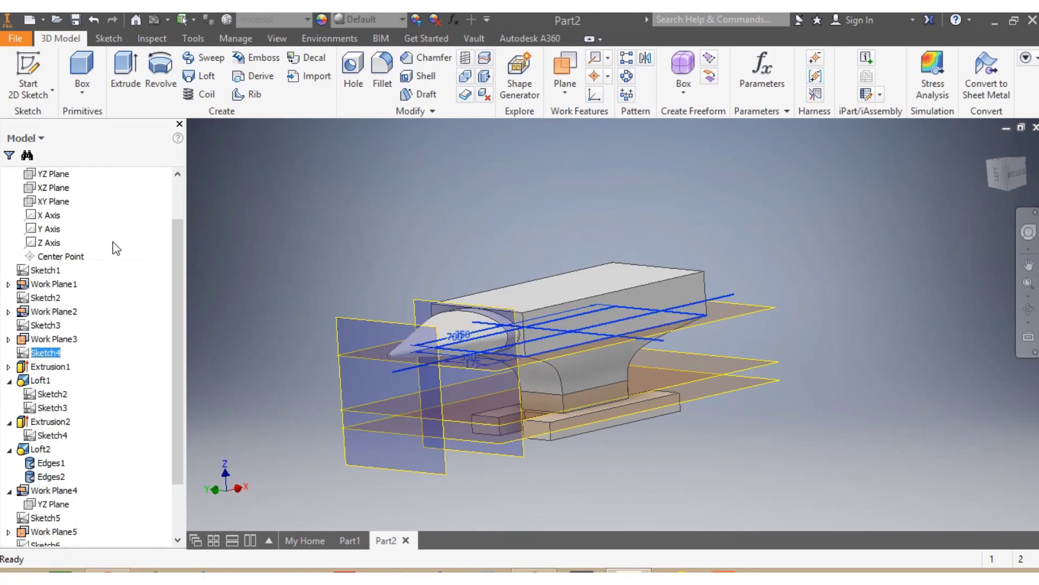
- Hide Work Planes 1 through 5, leaving only the anvil solid visible
left_click(9, 284)
right_click(60, 287)
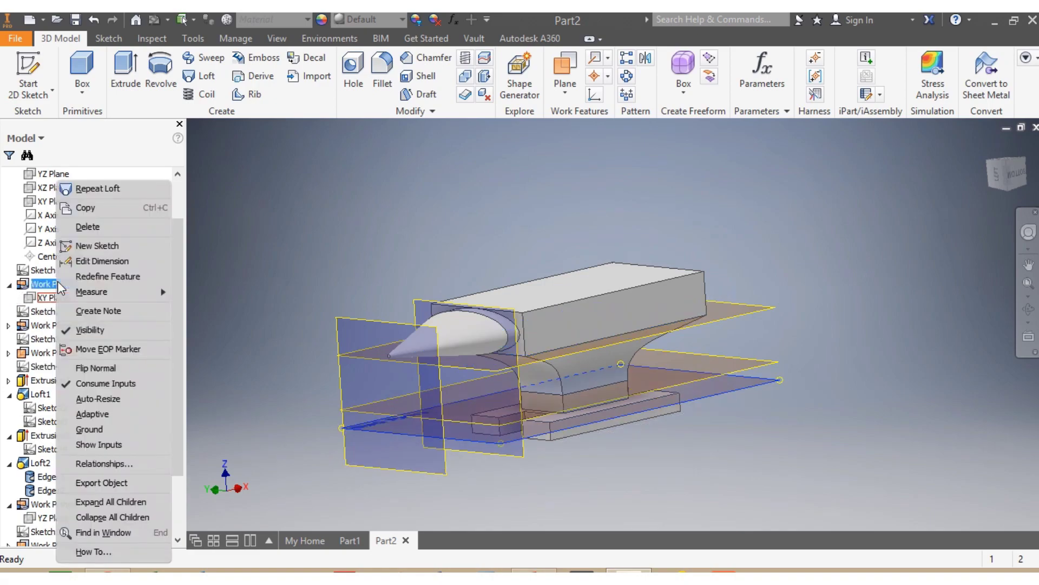
left_click(86, 329)
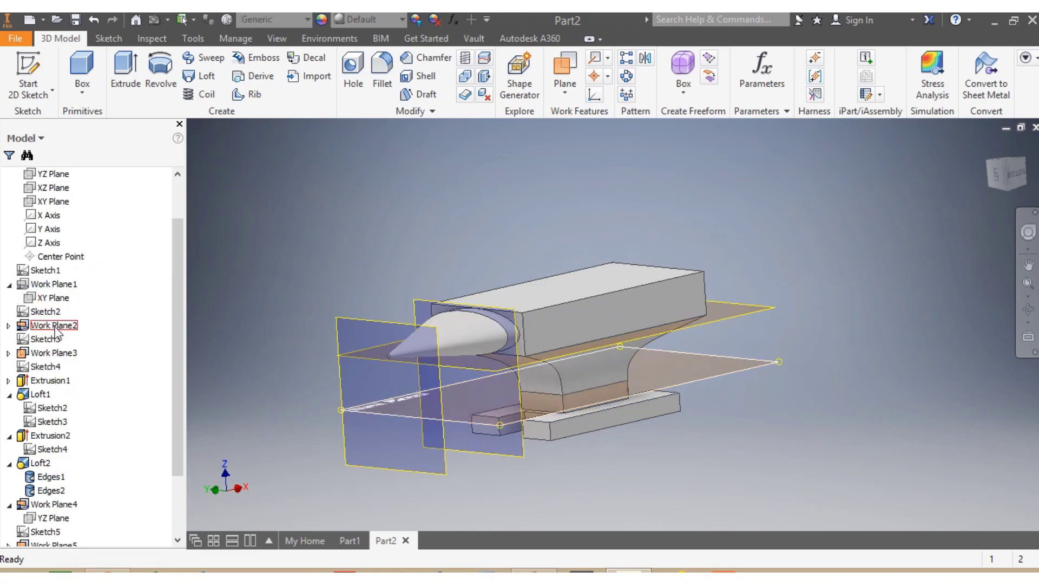
right_click(51, 325)
left_click(87, 330)
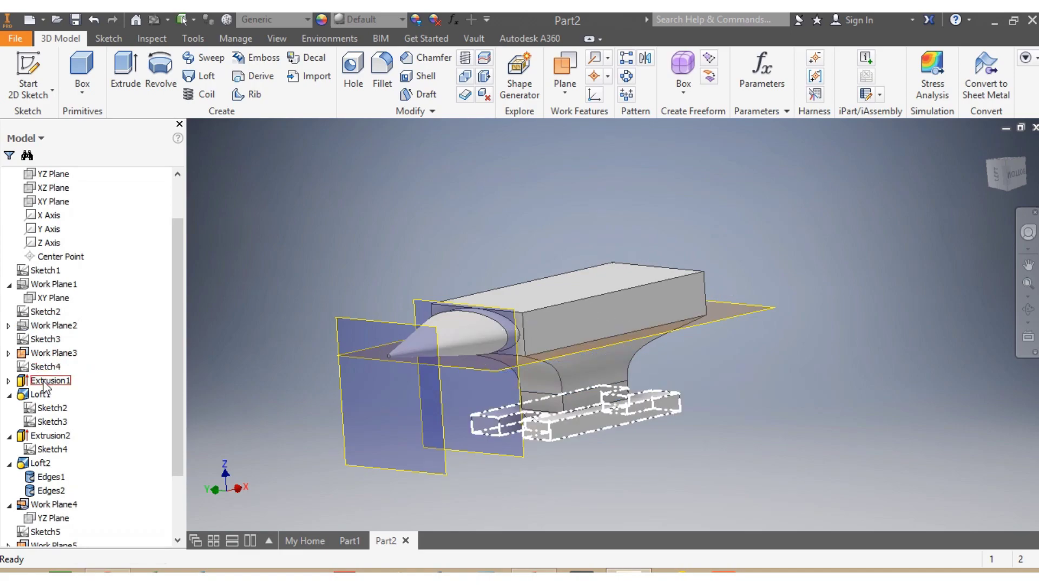
right_click(56, 357)
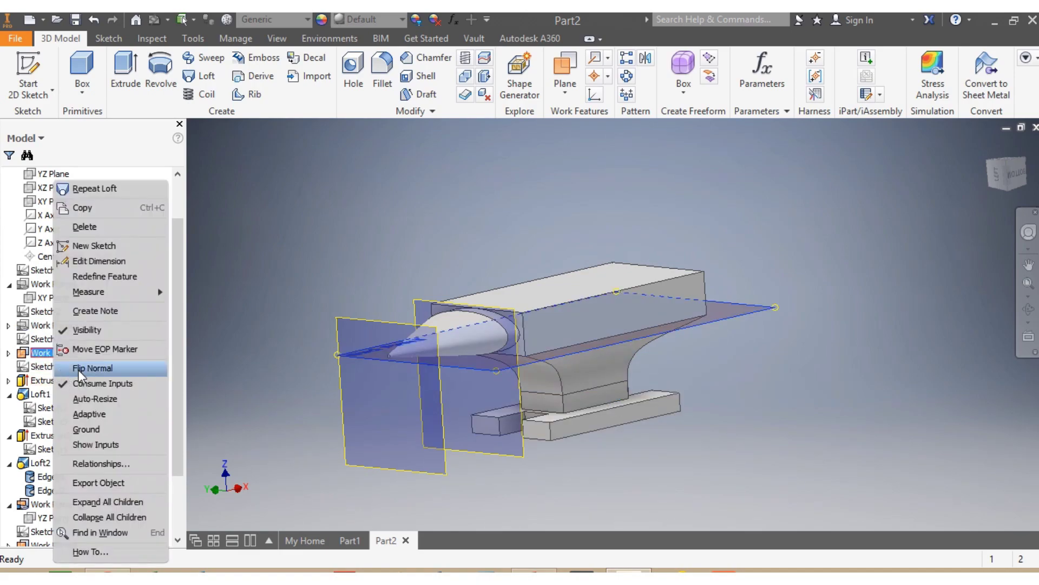
left_click(87, 330)
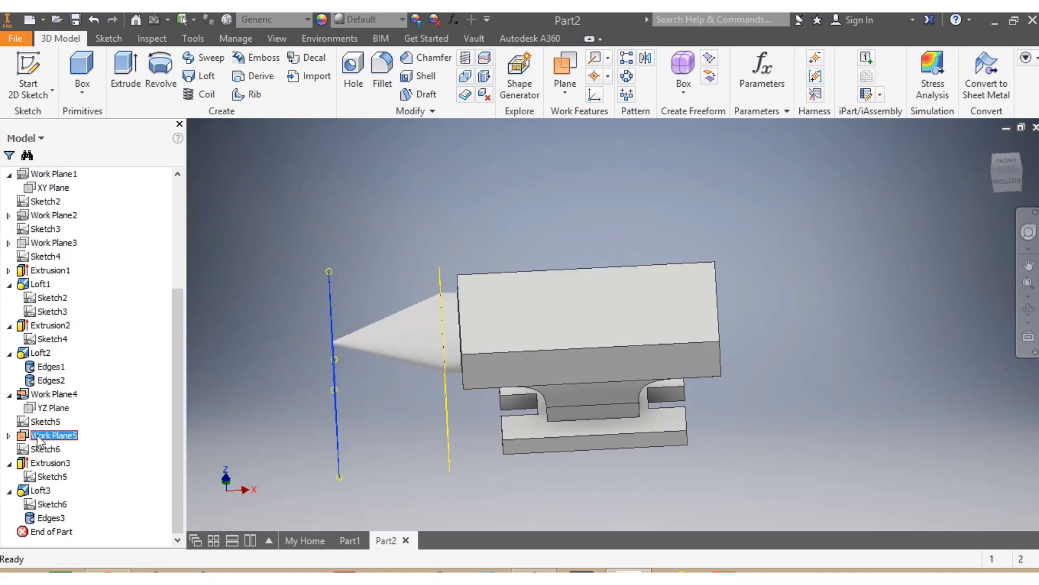
right_click(38, 439)
left_click(56, 332)
right_click(49, 399)
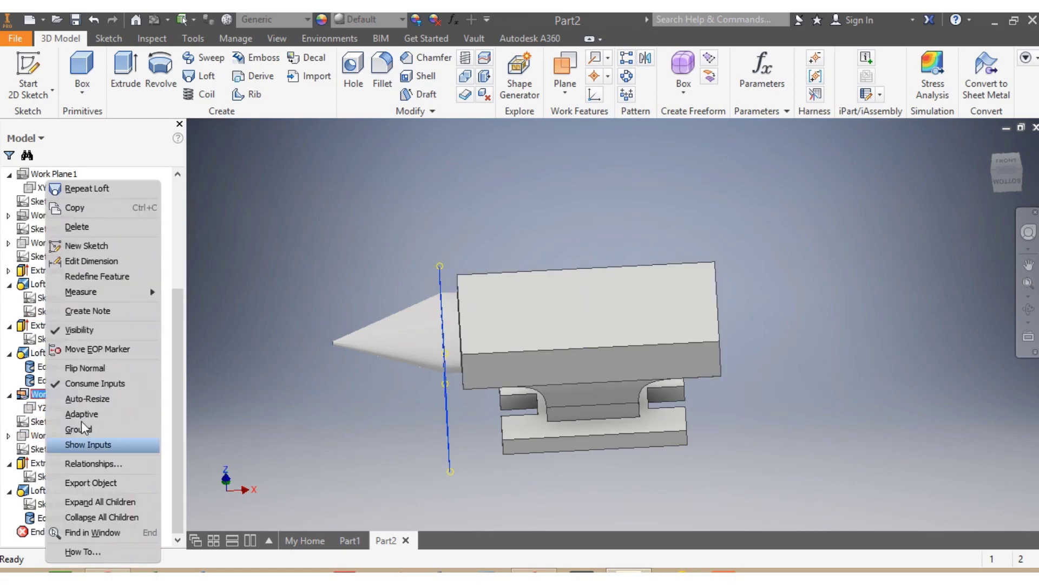
left_click(71, 331)
mouse_move(1001, 174)
left_mouse_down()
mouse_move(1023, 193)
mouse_move(1009, 176)
left_mouse_up()
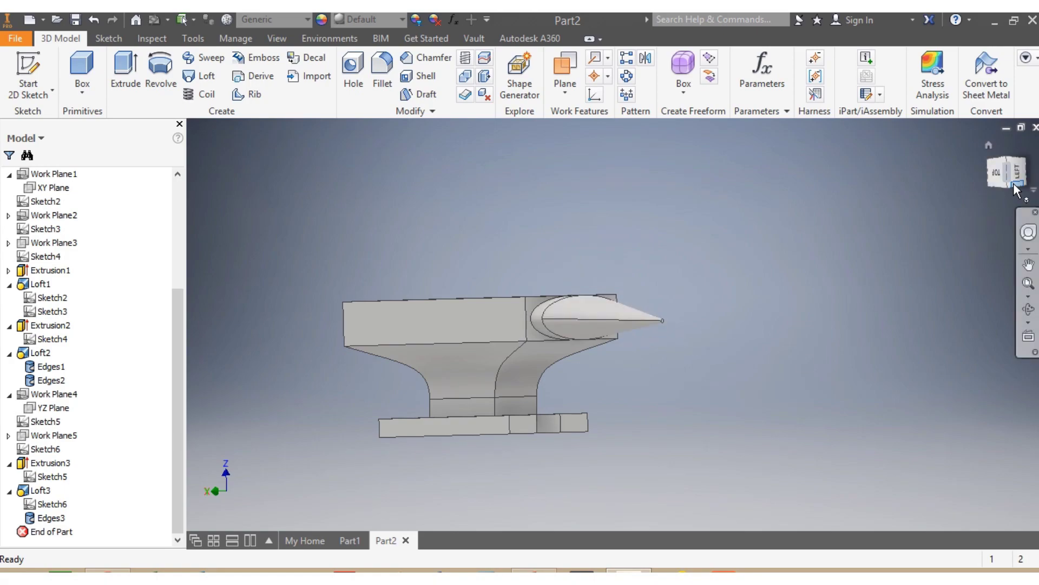
left_click_drag(1017, 189, 988, 199)
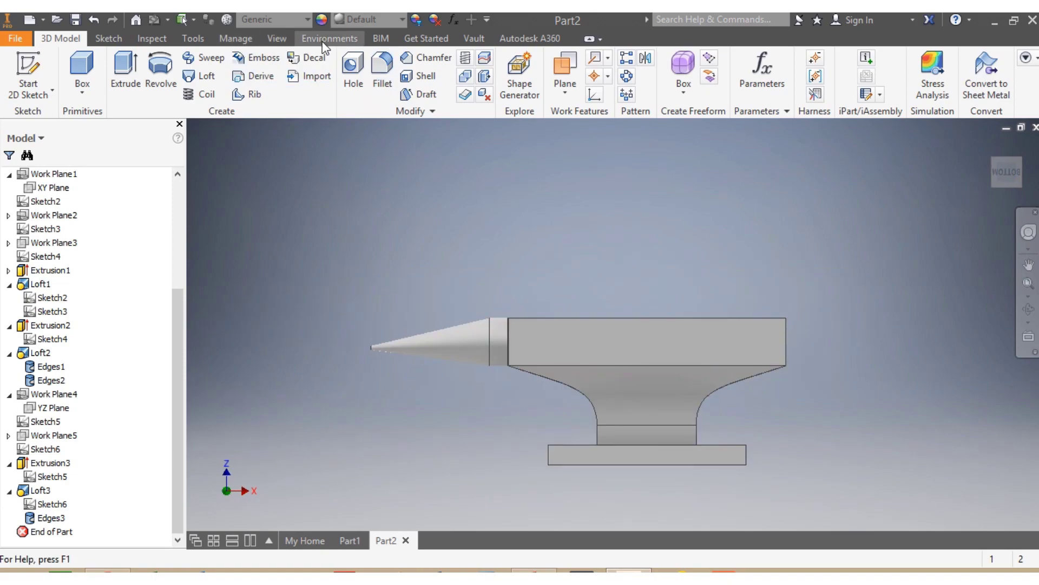
- Assign the Iron, Cast material to the anvil and view it from above
left_click(306, 21)
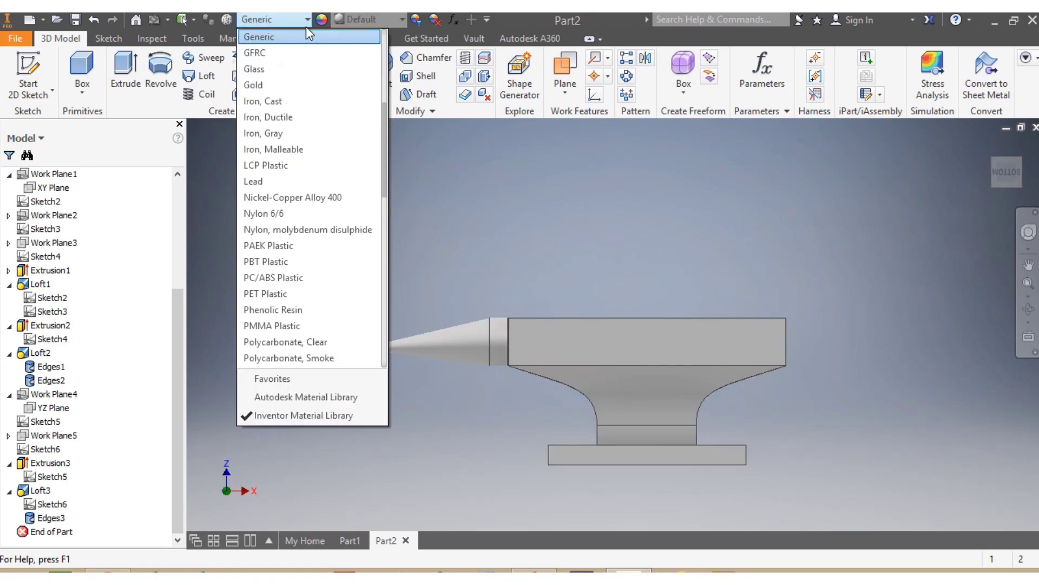
scroll(285, 277, "down", 1)
scroll(284, 277, "up", 3)
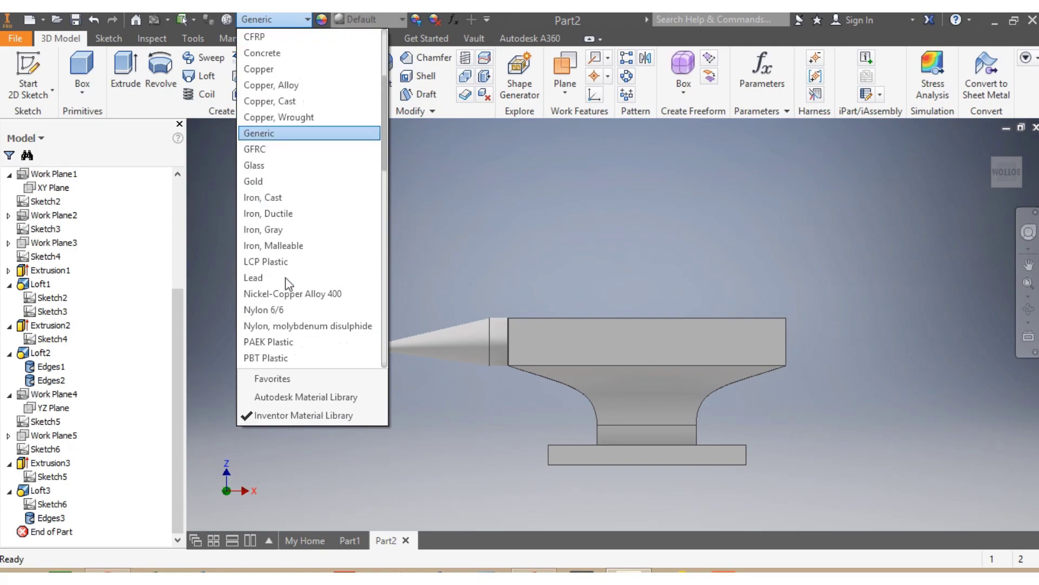
scroll(284, 277, "up", 4)
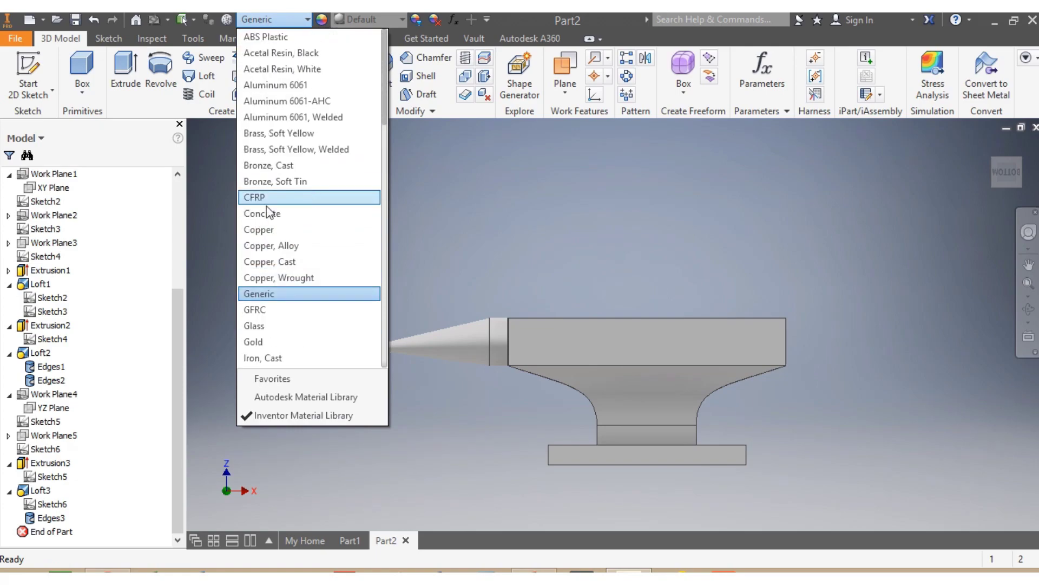
scroll(258, 247, "down", 2)
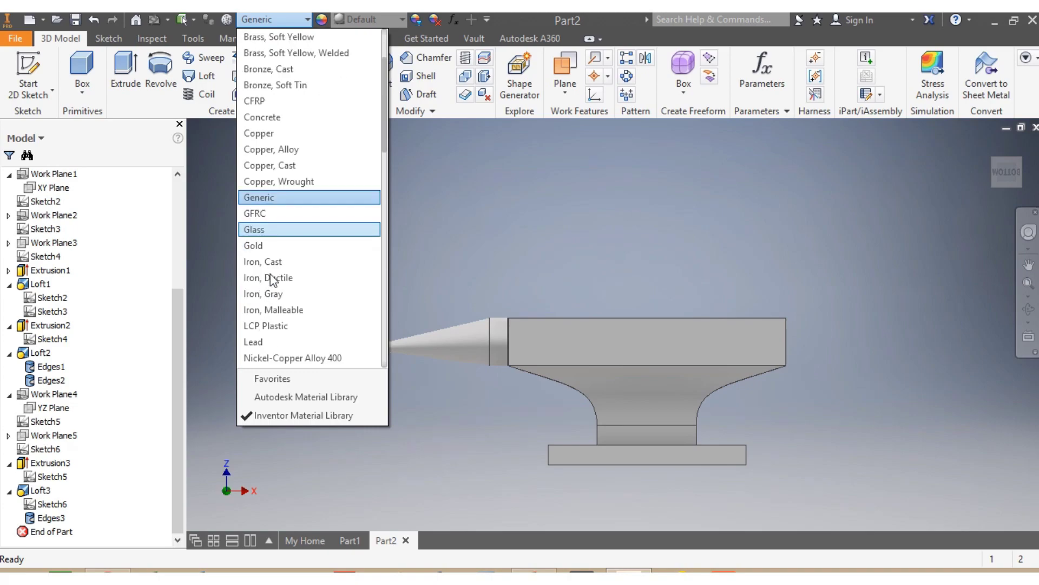
left_click(271, 262)
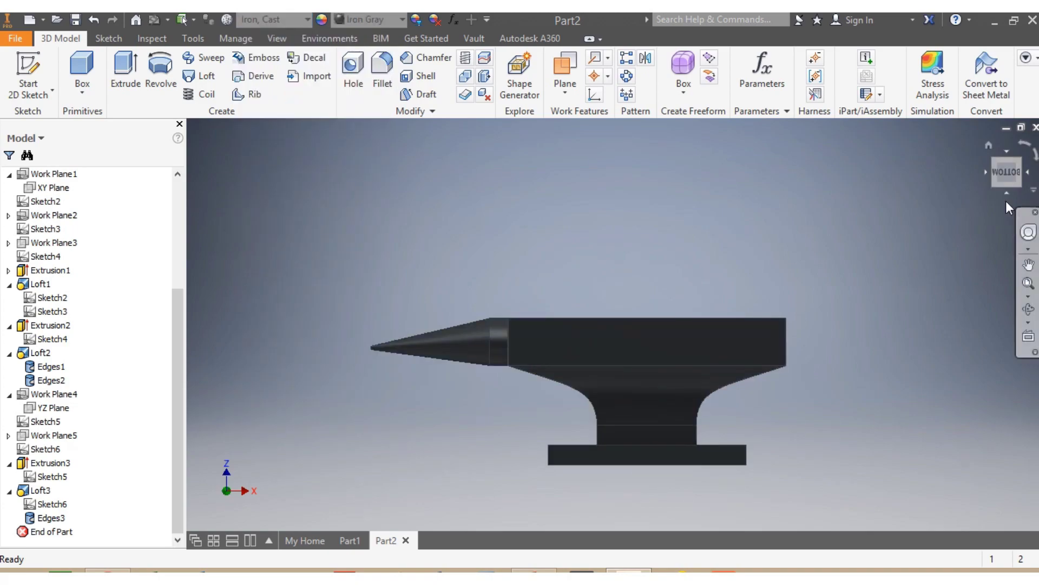
mouse_move(1002, 186)
left_mouse_down()
mouse_move(866, 241)
mouse_move(786, 293)
left_mouse_up()
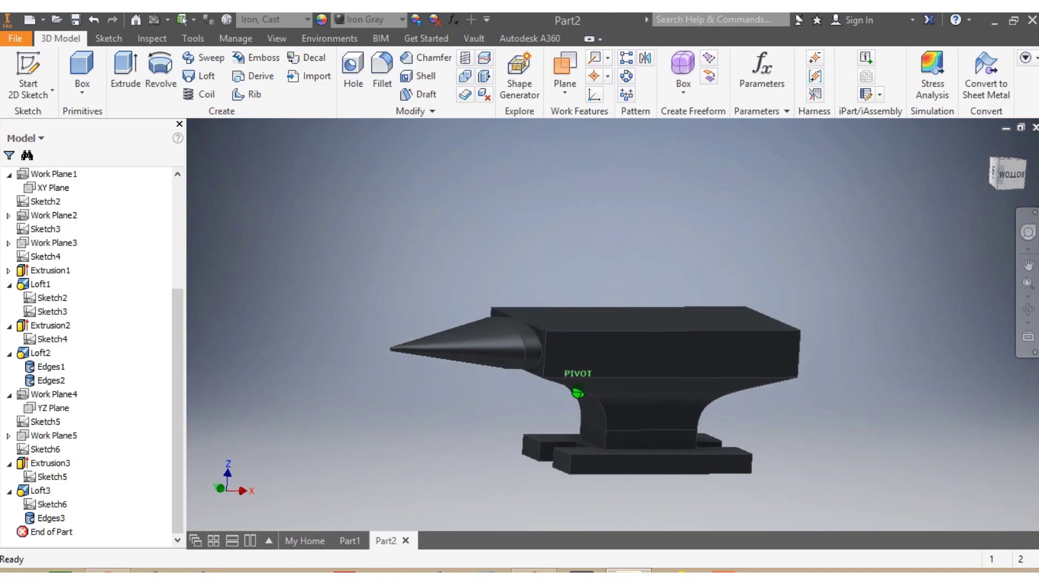
- Switch the anvil's material from Iron, Cast to Steel, Carbon
left_click(306, 20)
scroll(295, 225, "down", 2)
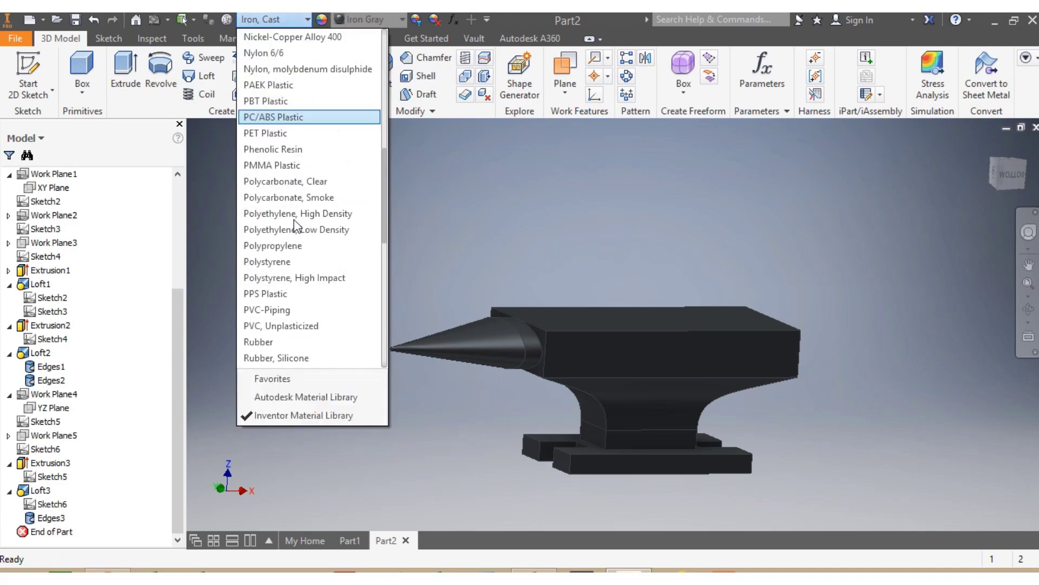
scroll(296, 230, "down", 9)
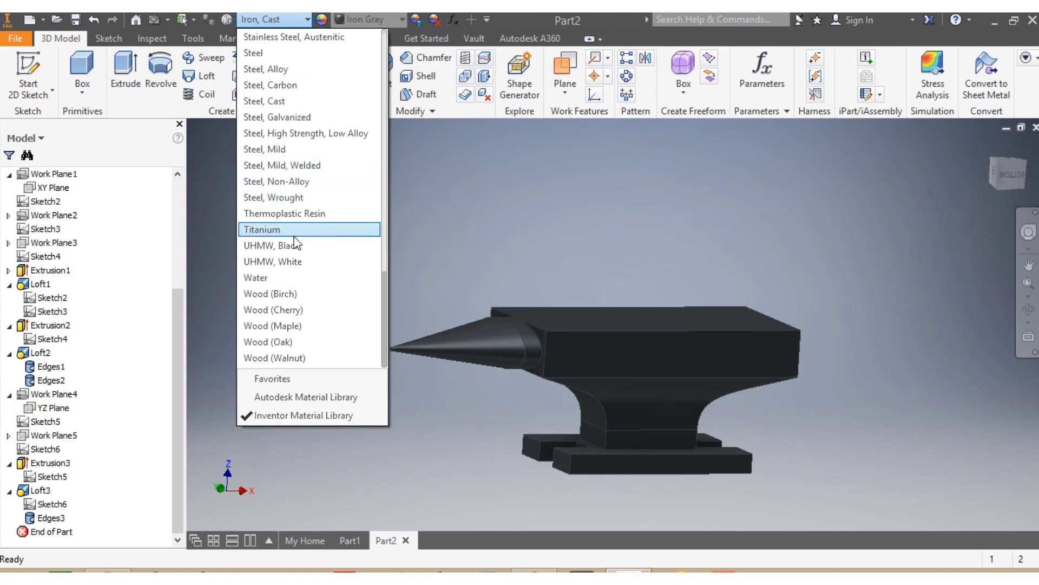
scroll(295, 242, "up", 2)
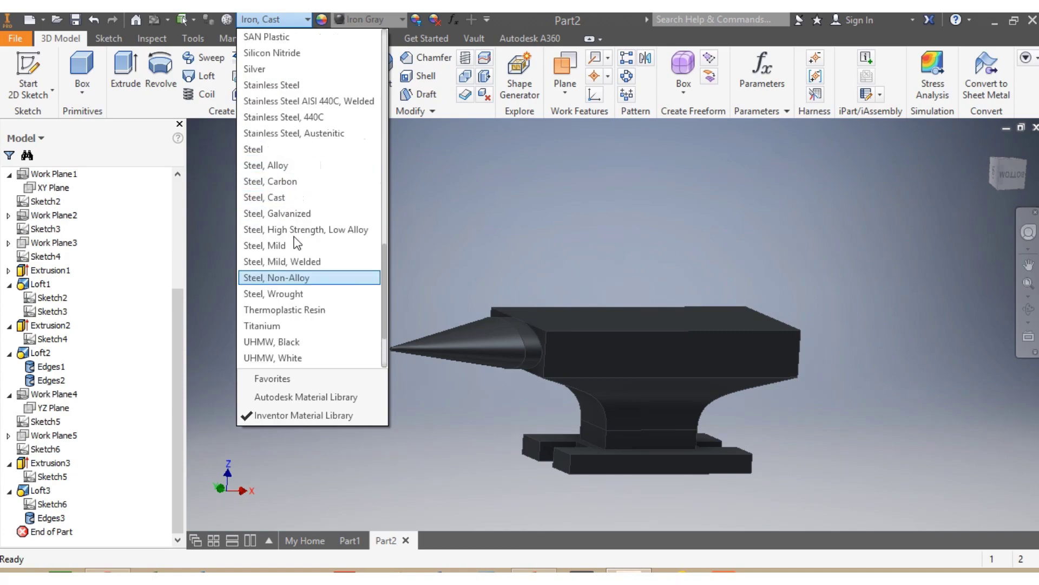
left_click(295, 182)
scroll(730, 407, "down", 2)
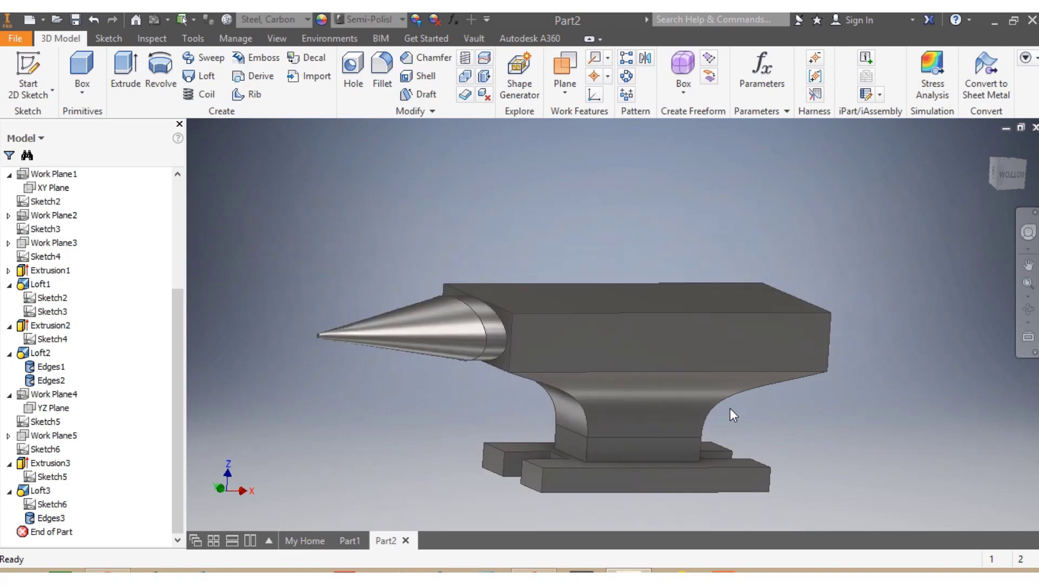